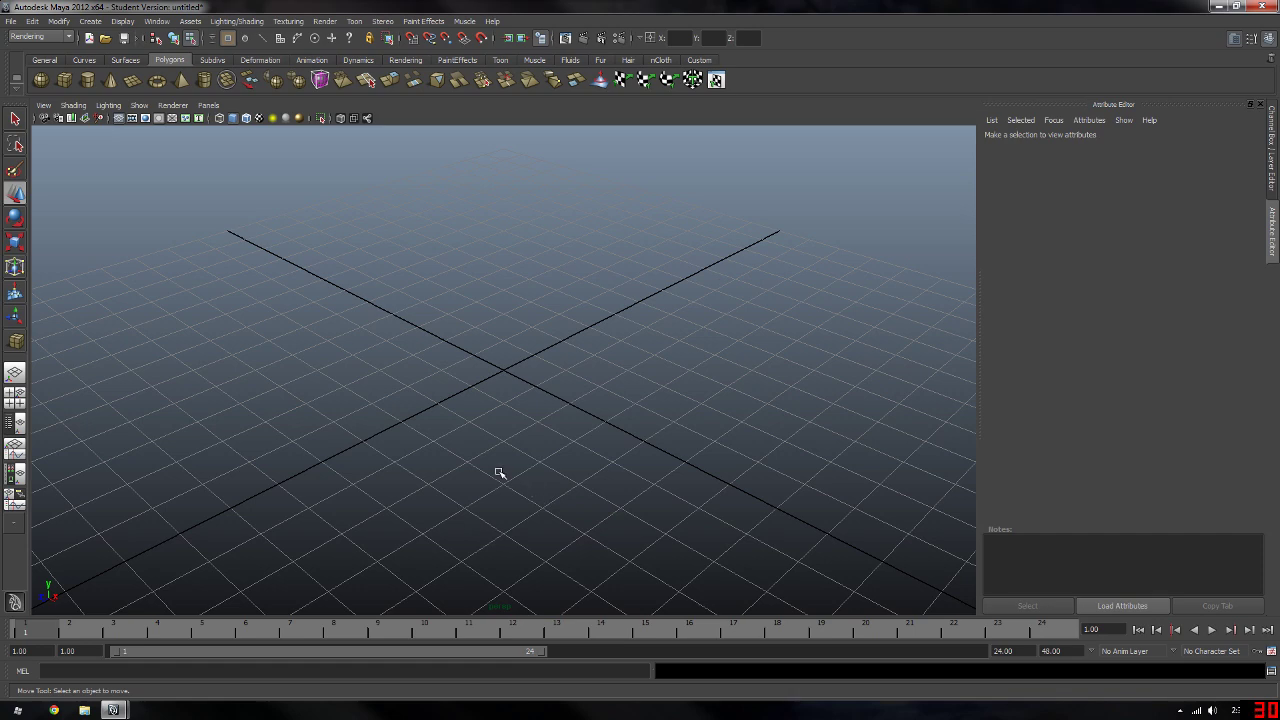
# Step: Draw a thin, flat polygon cube slab at the centre of the grid
pyautogui.moveTo(500, 473)
pyautogui.keyDown('alt'); pyautogui.mouseDown()
pyautogui.moveTo(566, 451)
pyautogui.moveTo(583, 426)
pyautogui.moveTo(593, 440)
pyautogui.mouseUp(); pyautogui.keyUp('alt')
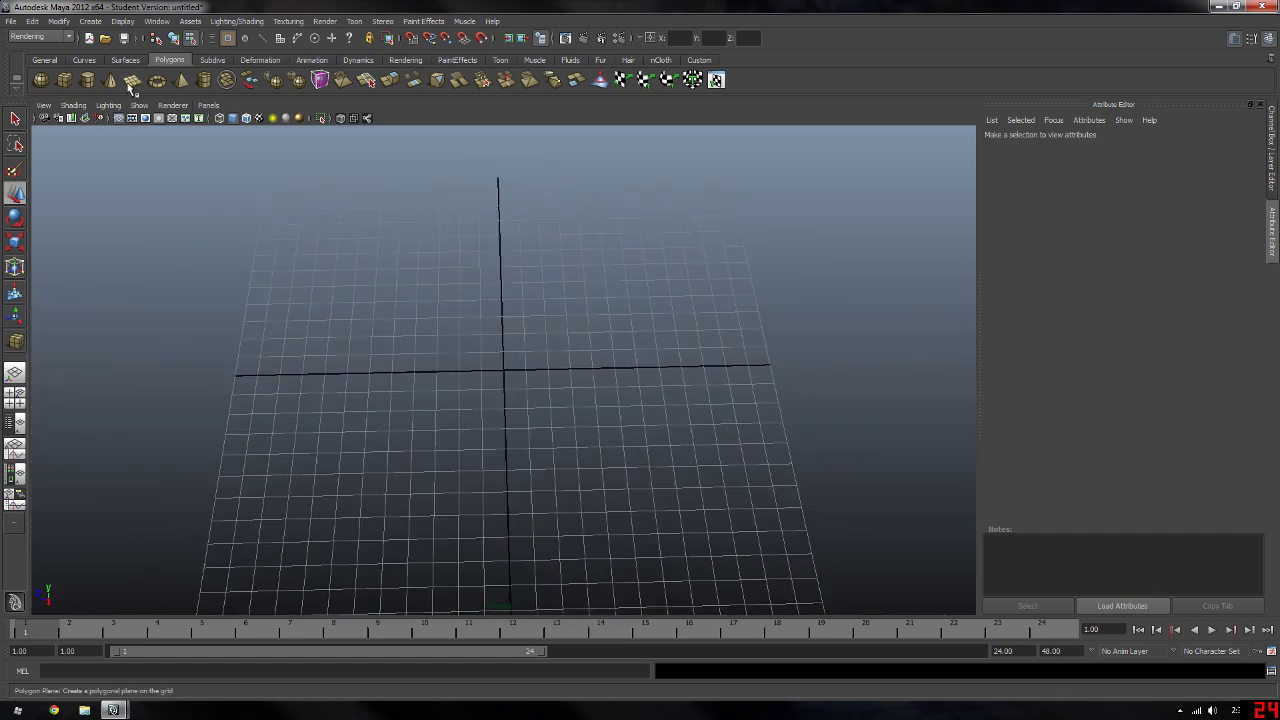
pyautogui.click(64, 80)
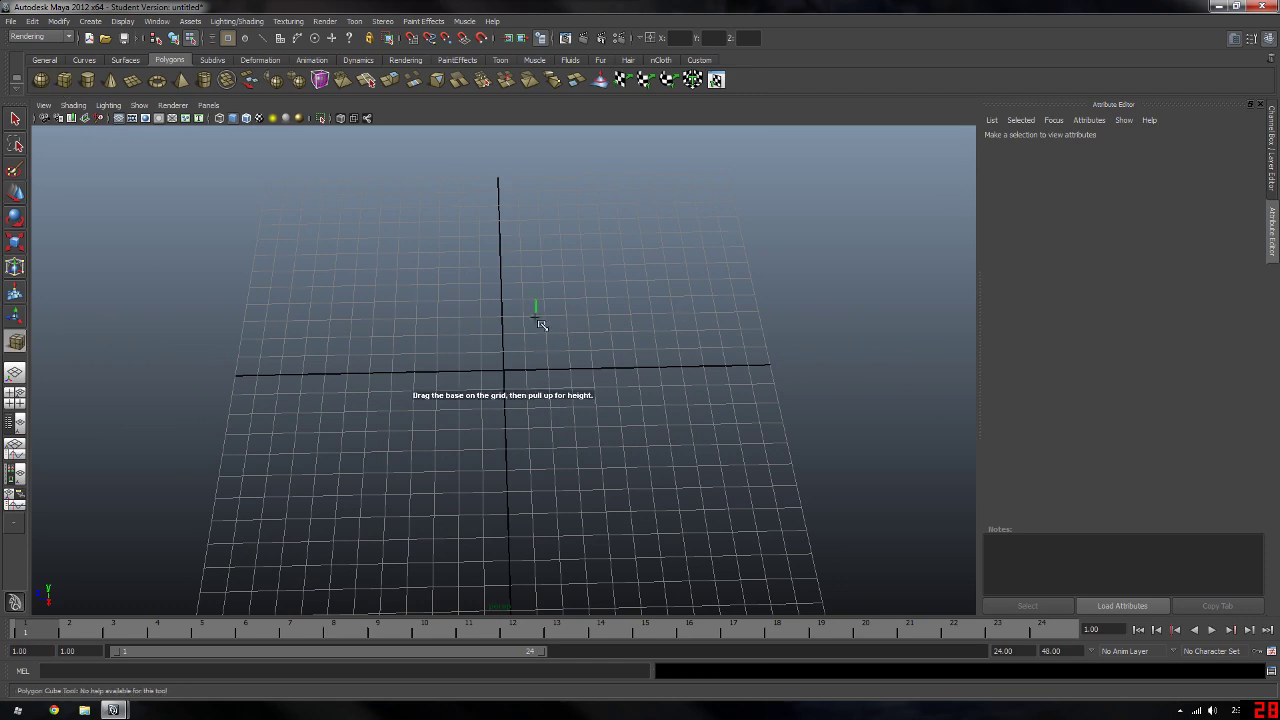
pyautogui.moveTo(537, 300); pyautogui.dragTo(430, 450)
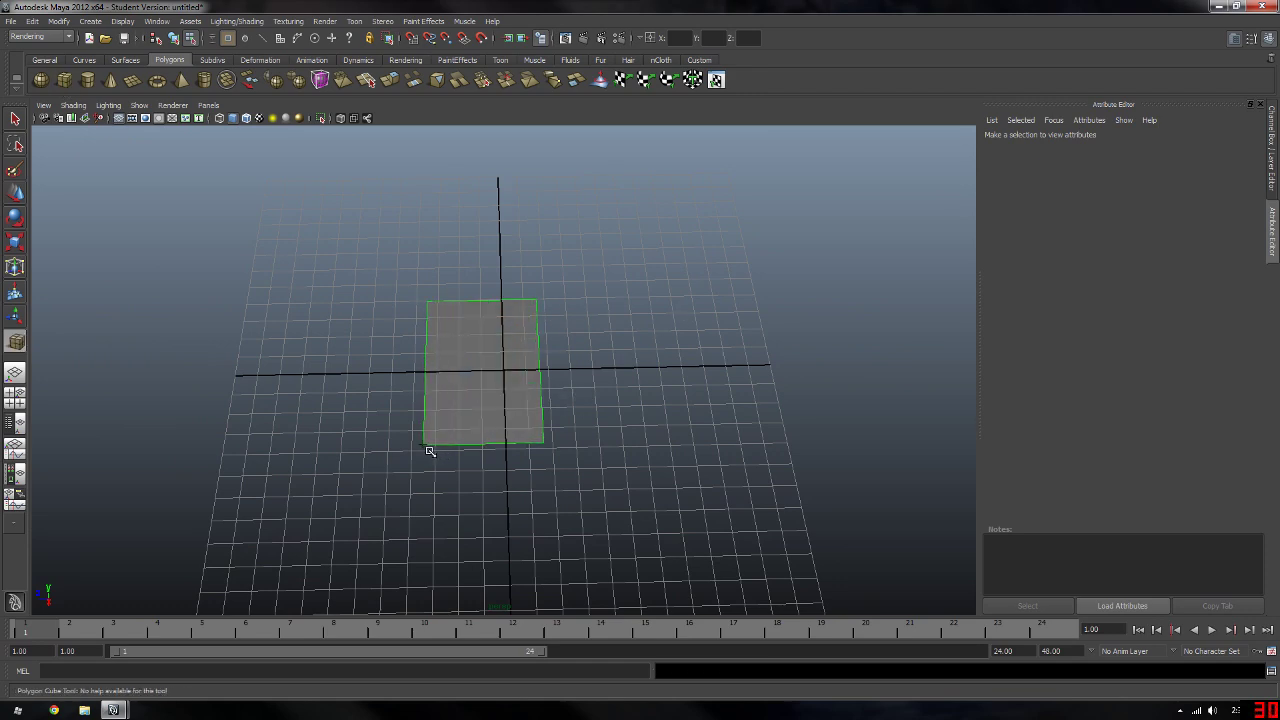
pyautogui.keyDown('alt'); pyautogui.moveTo(430, 450); pyautogui.dragTo(508, 360); pyautogui.keyUp('alt')
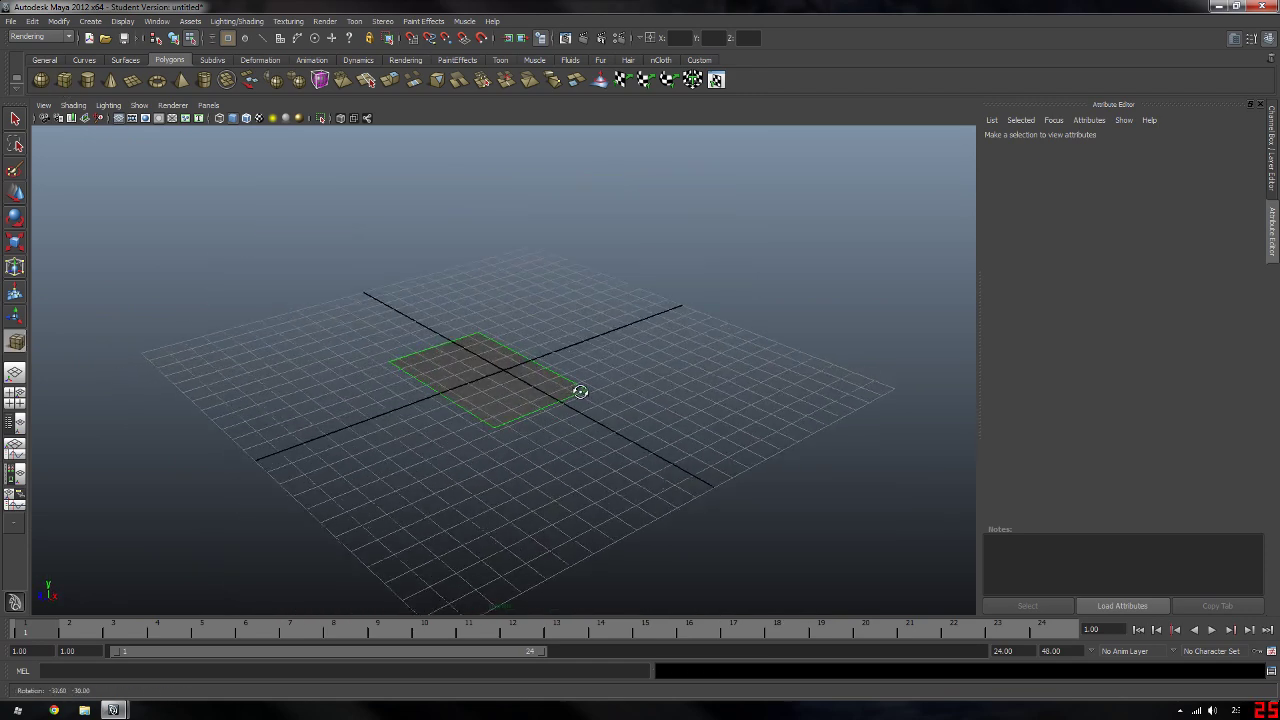
pyautogui.click(500, 363)
pyautogui.keyDown('alt'); pyautogui.moveTo(575, 400); pyautogui.dragTo(328, 266); pyautogui.keyUp('alt')
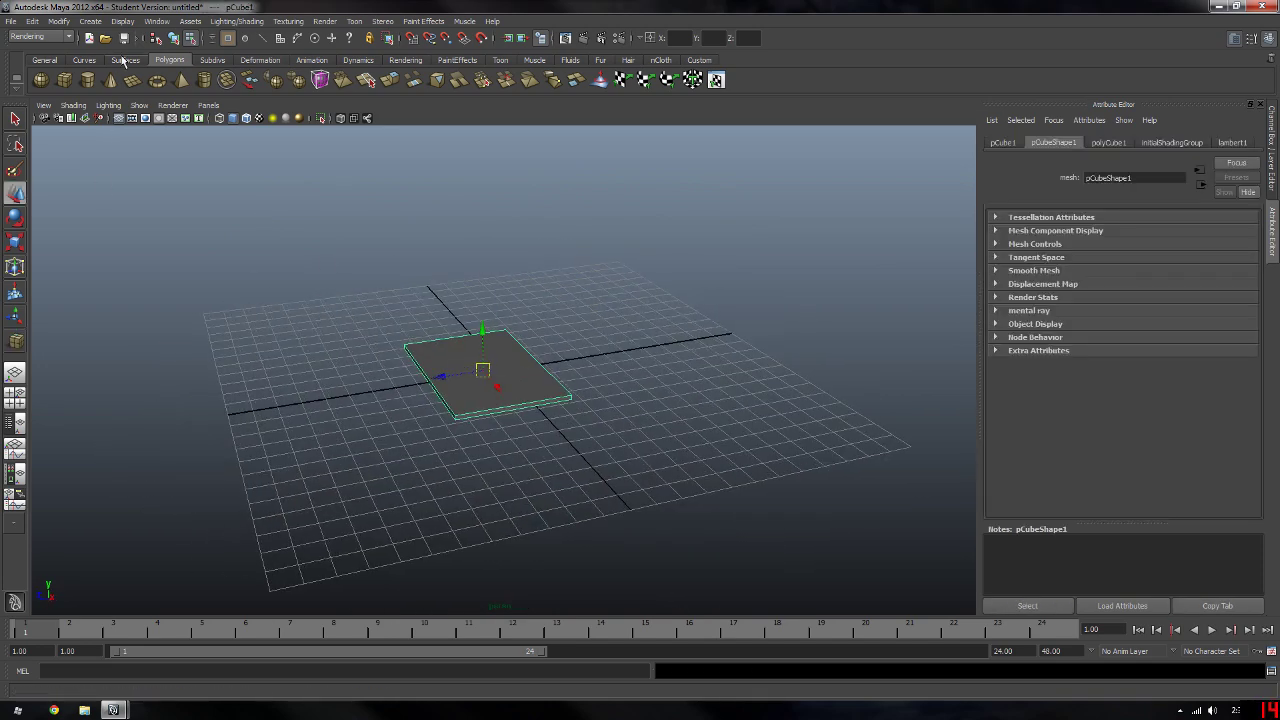
# Step: Switch the slab to face mode and select and nudge its top face
pyautogui.click(84, 60)
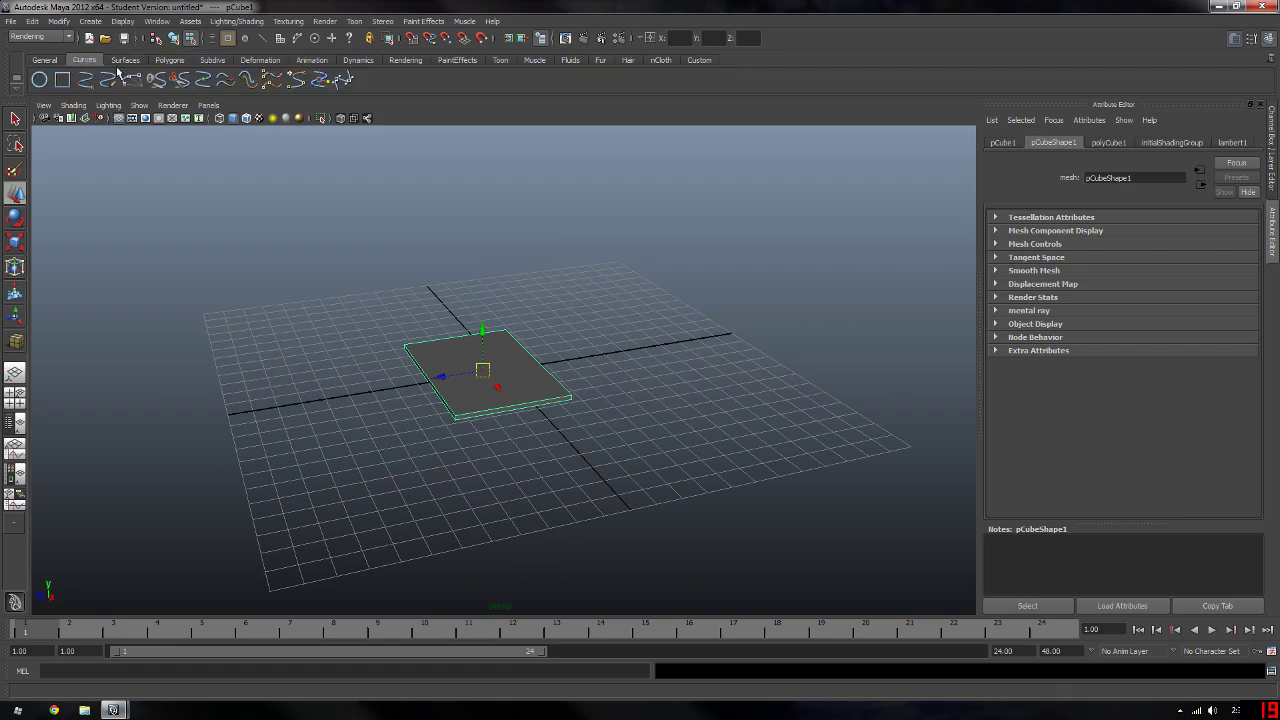
pyautogui.click(169, 60)
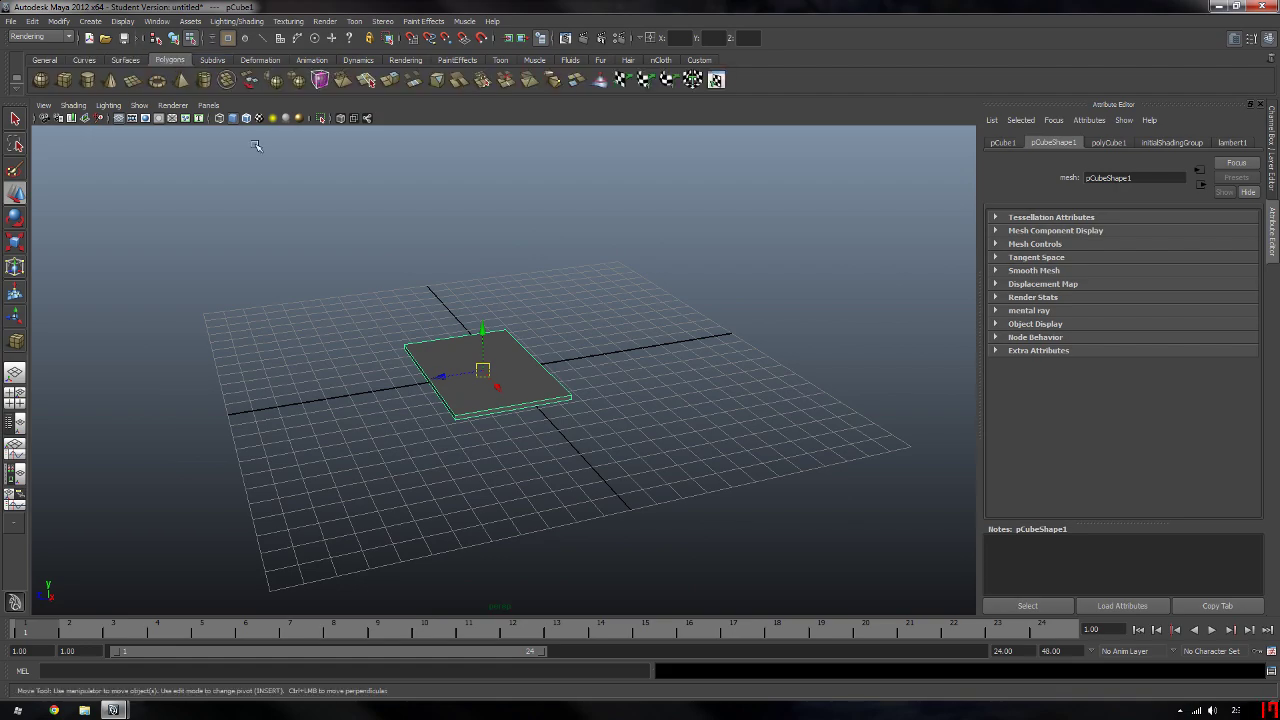
pyautogui.scroll(3, 530, 388)
pyautogui.scroll(2, 500, 385)
pyautogui.keyDown('alt'); pyautogui.moveTo(540, 403); pyautogui.dragTo(446, 398); pyautogui.keyUp('alt')
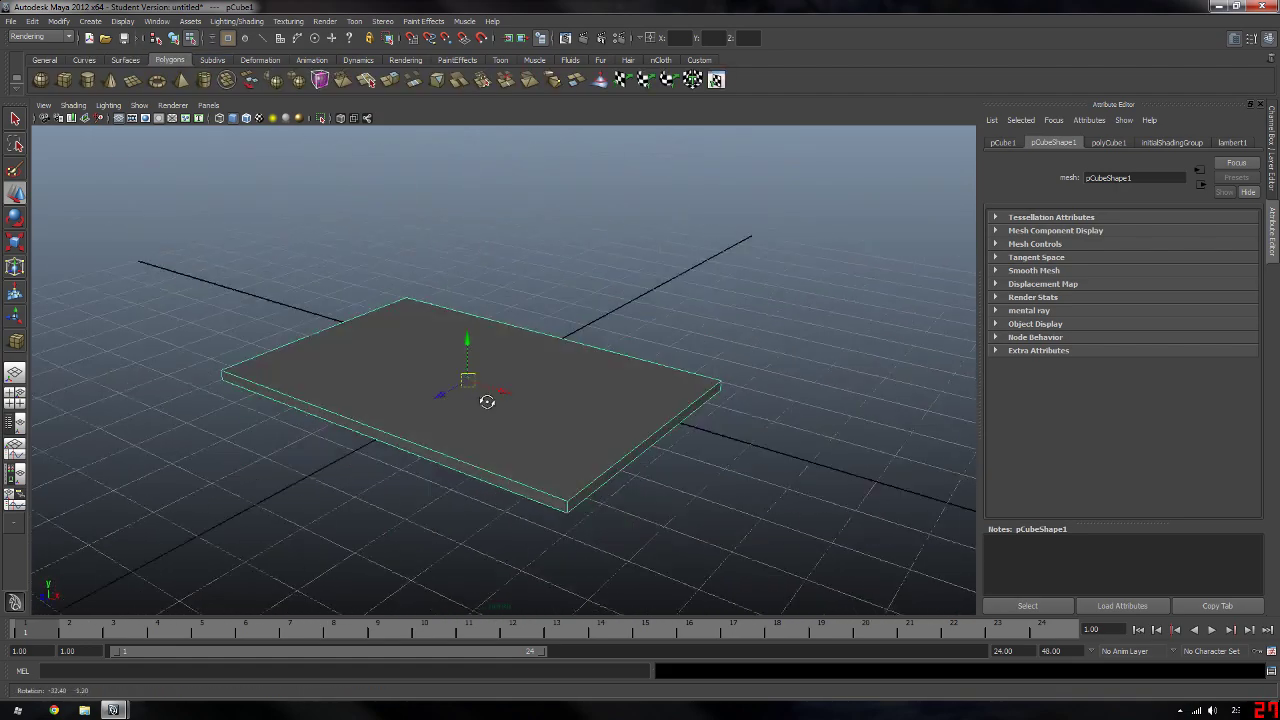
pyautogui.moveTo(448, 430); pyautogui.dragTo(357, 426, button='right')
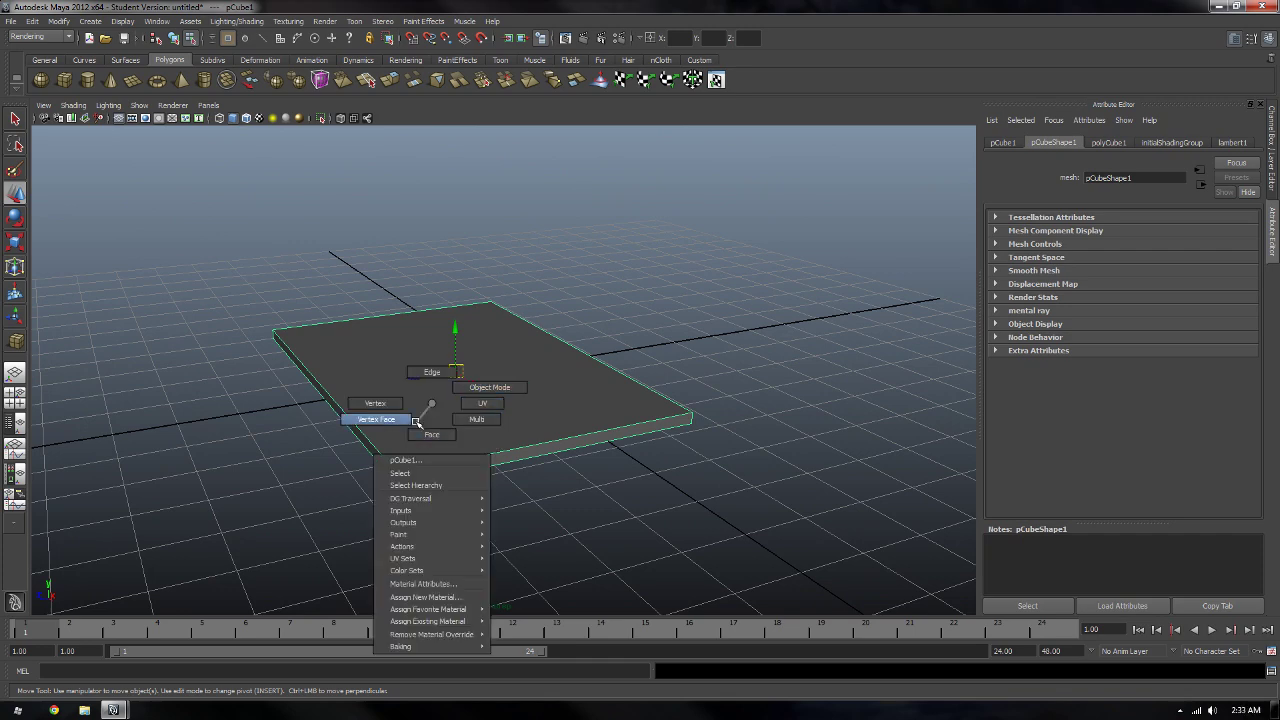
pyautogui.click(518, 403)
pyautogui.moveTo(455, 326); pyautogui.dragTo(500, 336)
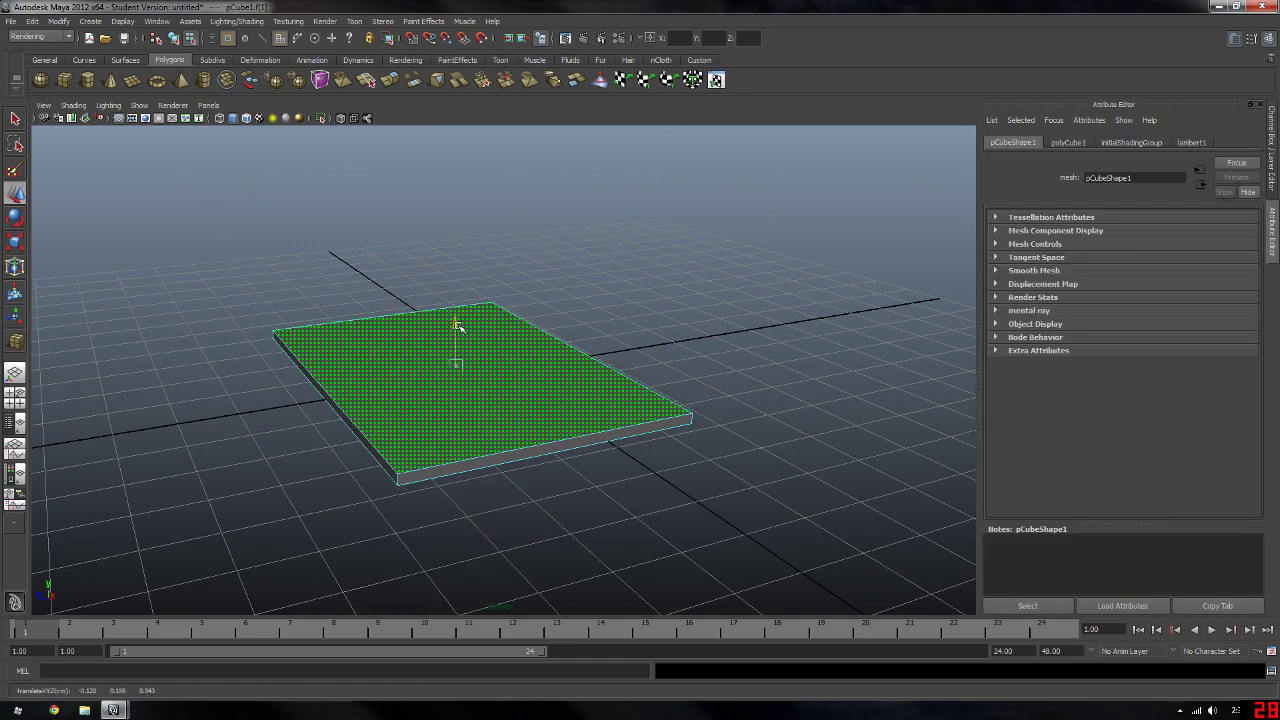
# Step: Select the slab's front side face as the spine side
pyautogui.keyDown('alt'); pyautogui.moveTo(620, 385); pyautogui.dragTo(567, 370); pyautogui.keyUp('alt')
pyautogui.keyDown('alt'); pyautogui.moveTo(402, 428); pyautogui.dragTo(397, 451); pyautogui.keyUp('alt')
pyautogui.click(397, 452)
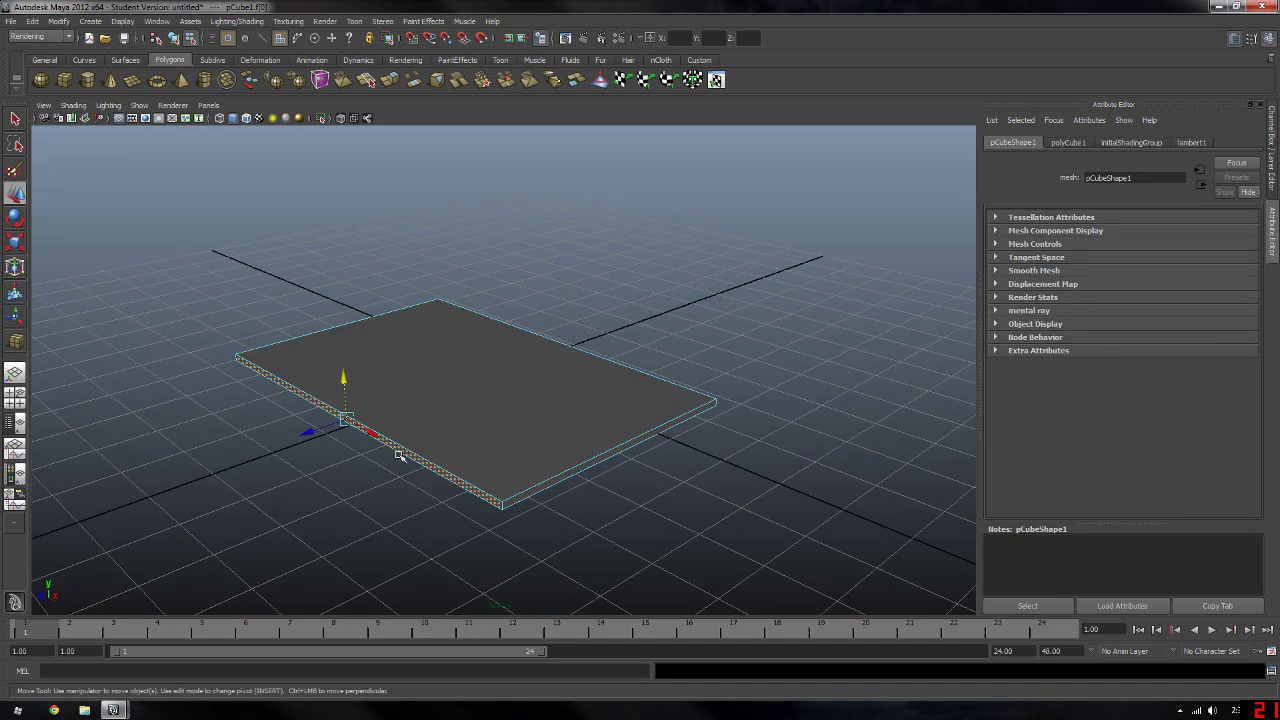
pyautogui.click(157, 21)
pyautogui.moveTo(191, 91)
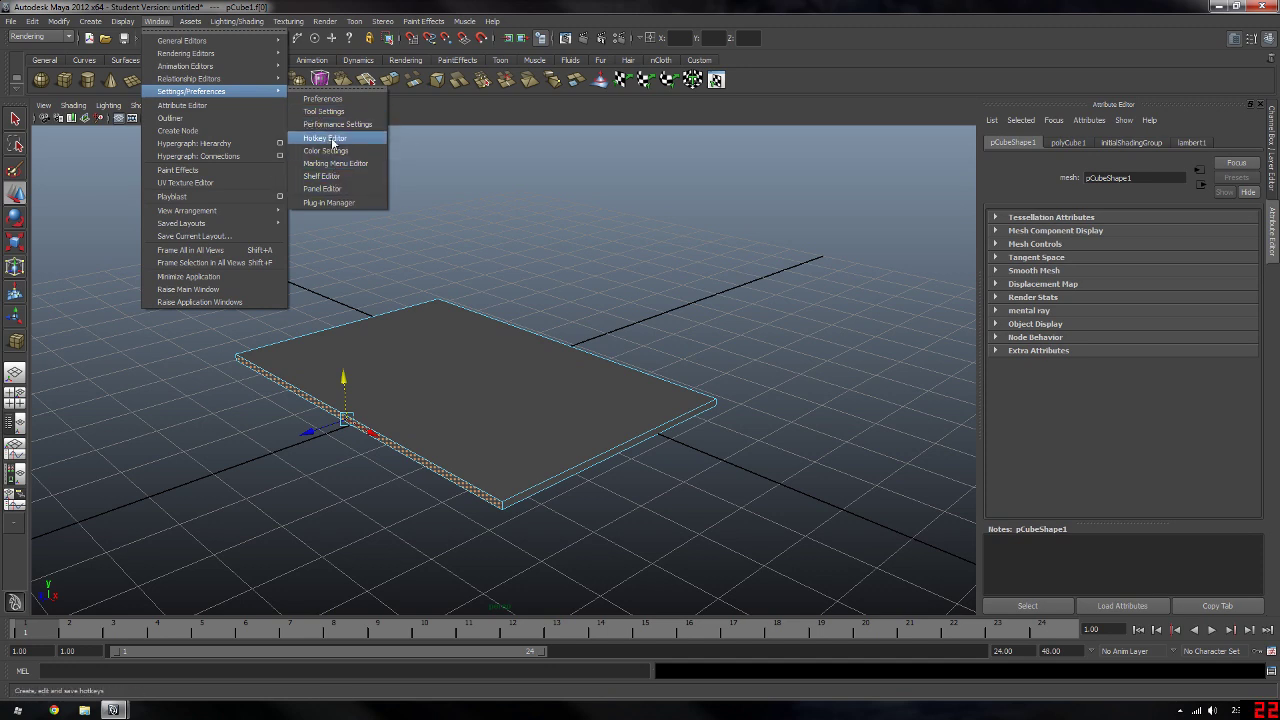
# Step: Assign Ctrl+e to Edit Polygons > ExtrudeFace in the Hotkey Editor, then close it
pyautogui.click(326, 137)
pyautogui.scroll(-1, 417, 262)
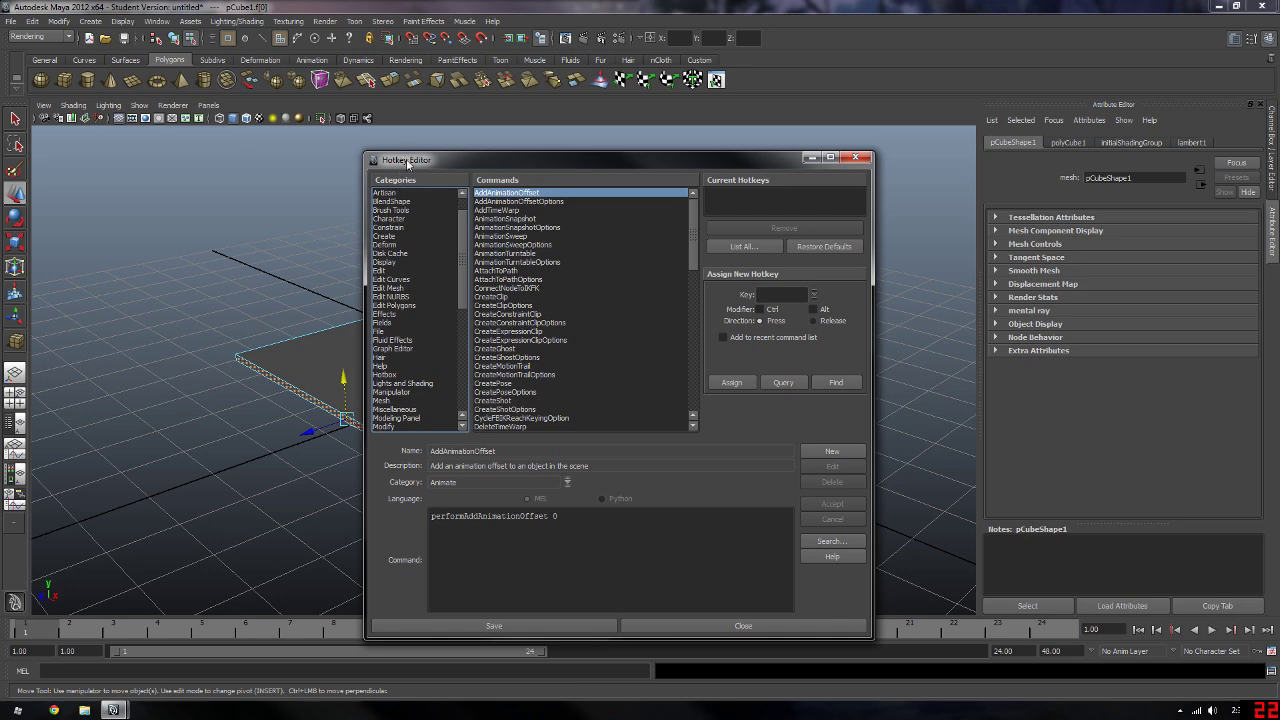
pyautogui.moveTo(406, 163); pyautogui.dragTo(403, 153)
pyautogui.click(157, 21)
pyautogui.moveTo(191, 91)
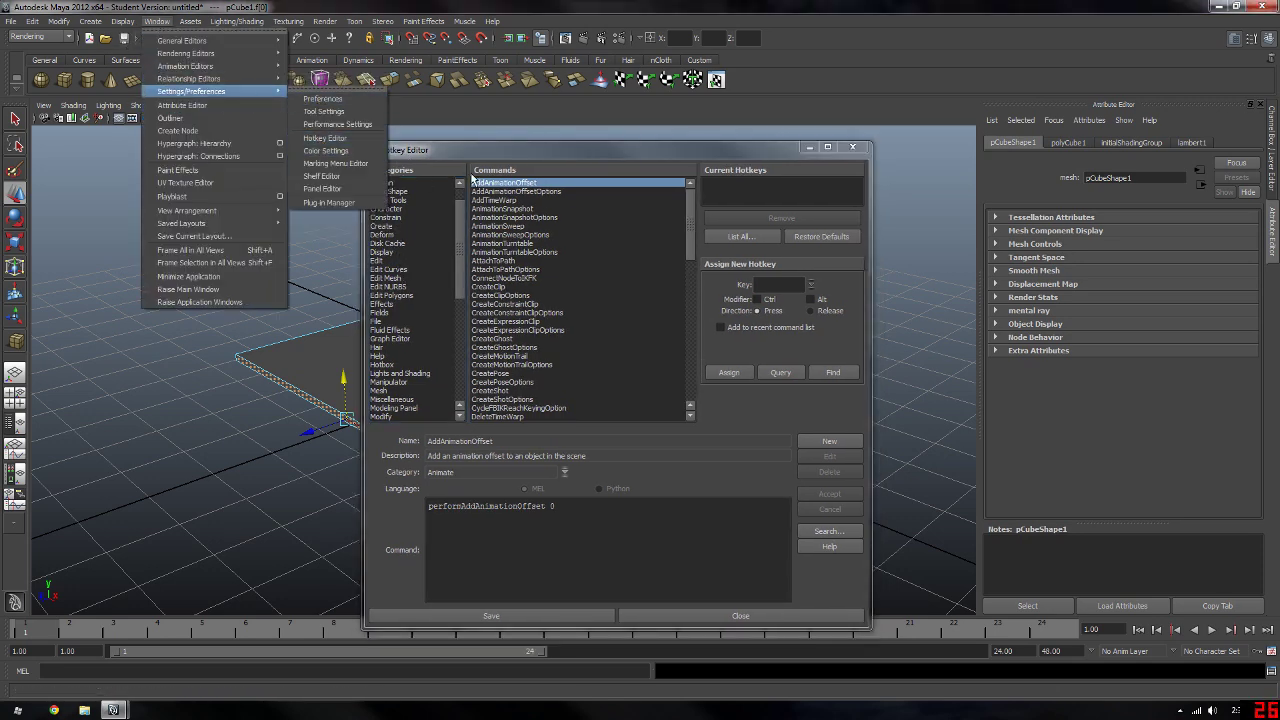
pyautogui.click(484, 159)
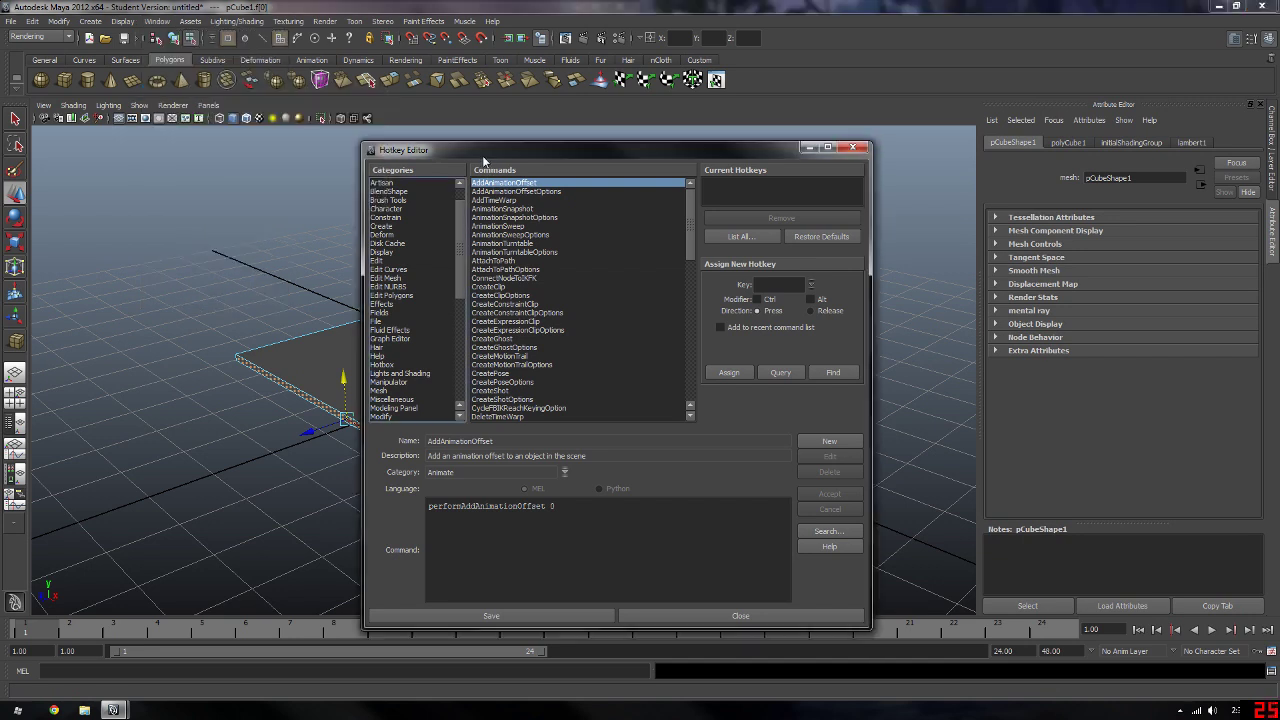
pyautogui.click(392, 296)
pyautogui.click(516, 253)
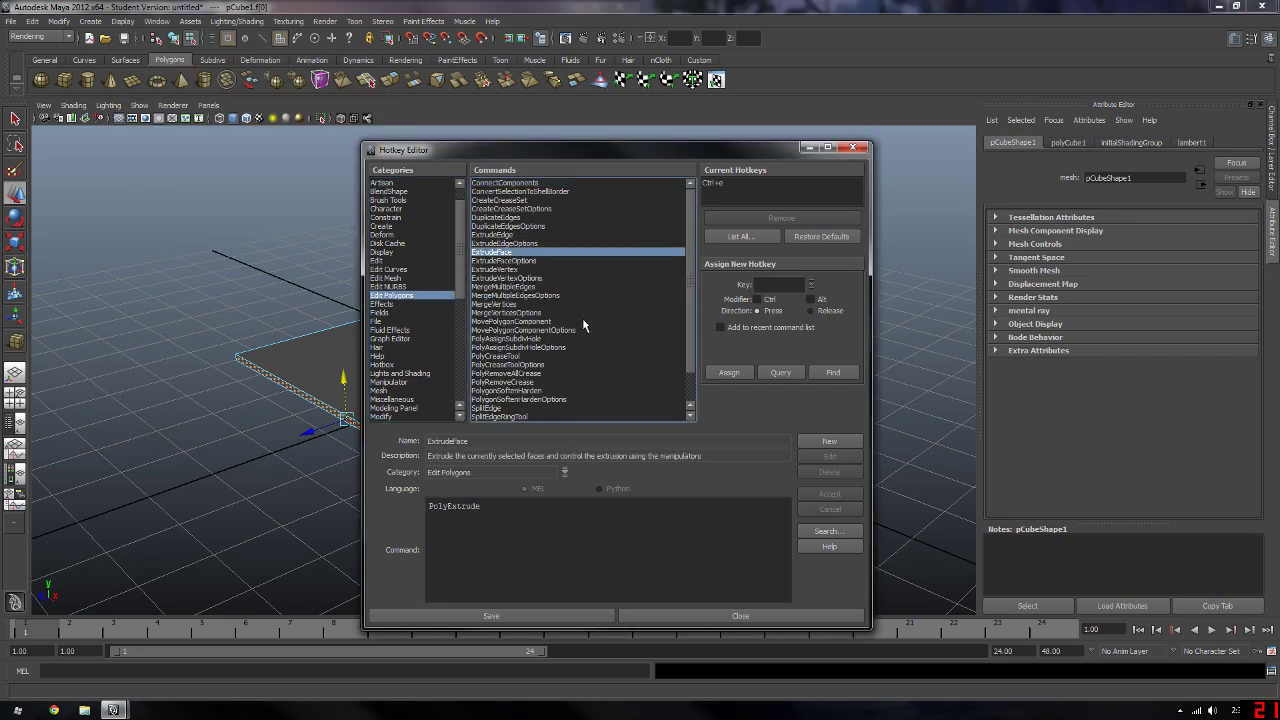
pyautogui.click(779, 285)
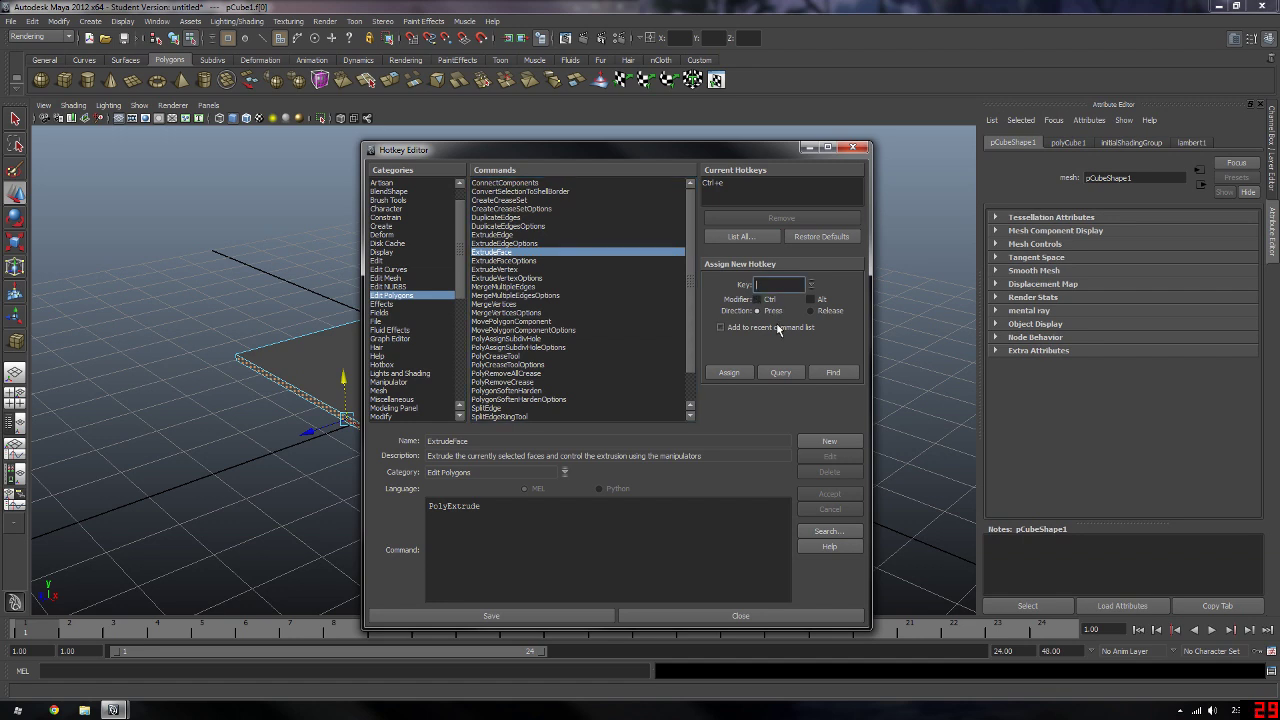
pyautogui.write('e')
pyautogui.click(768, 300)
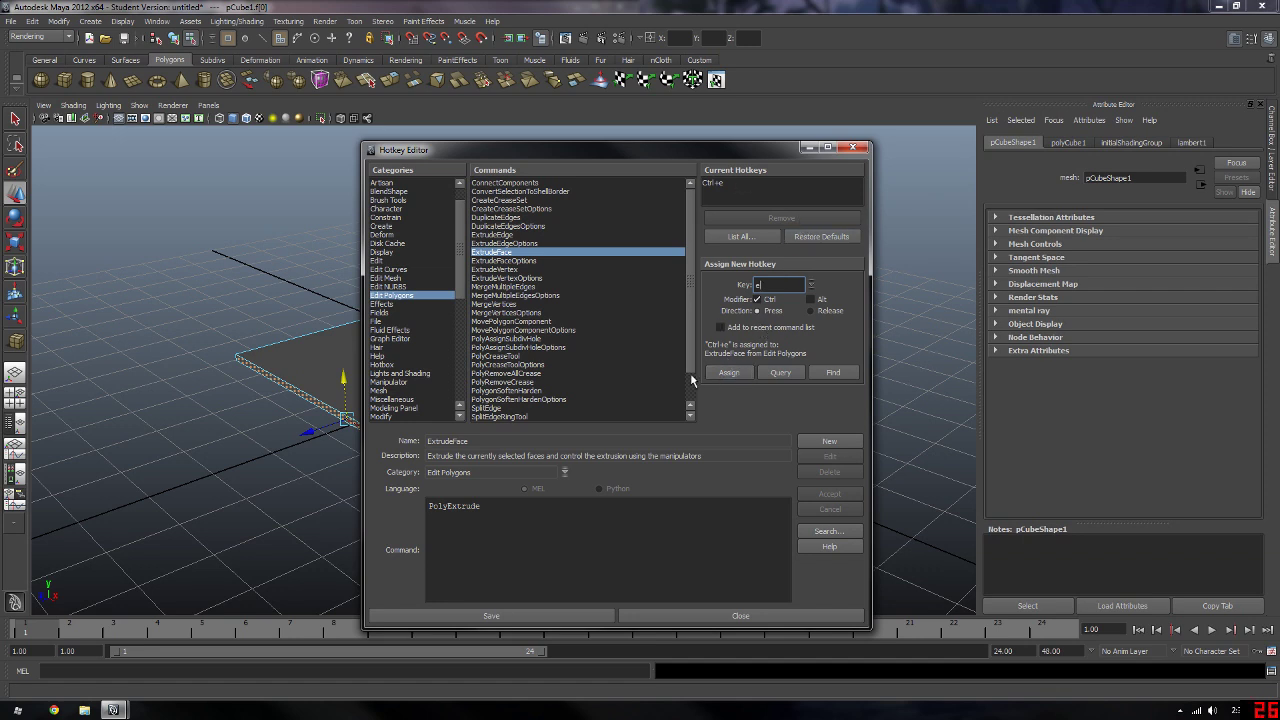
pyautogui.click(852, 147)
pyautogui.keyDown('alt'); pyautogui.moveTo(296, 395); pyautogui.dragTo(356, 395); pyautogui.keyUp('alt')
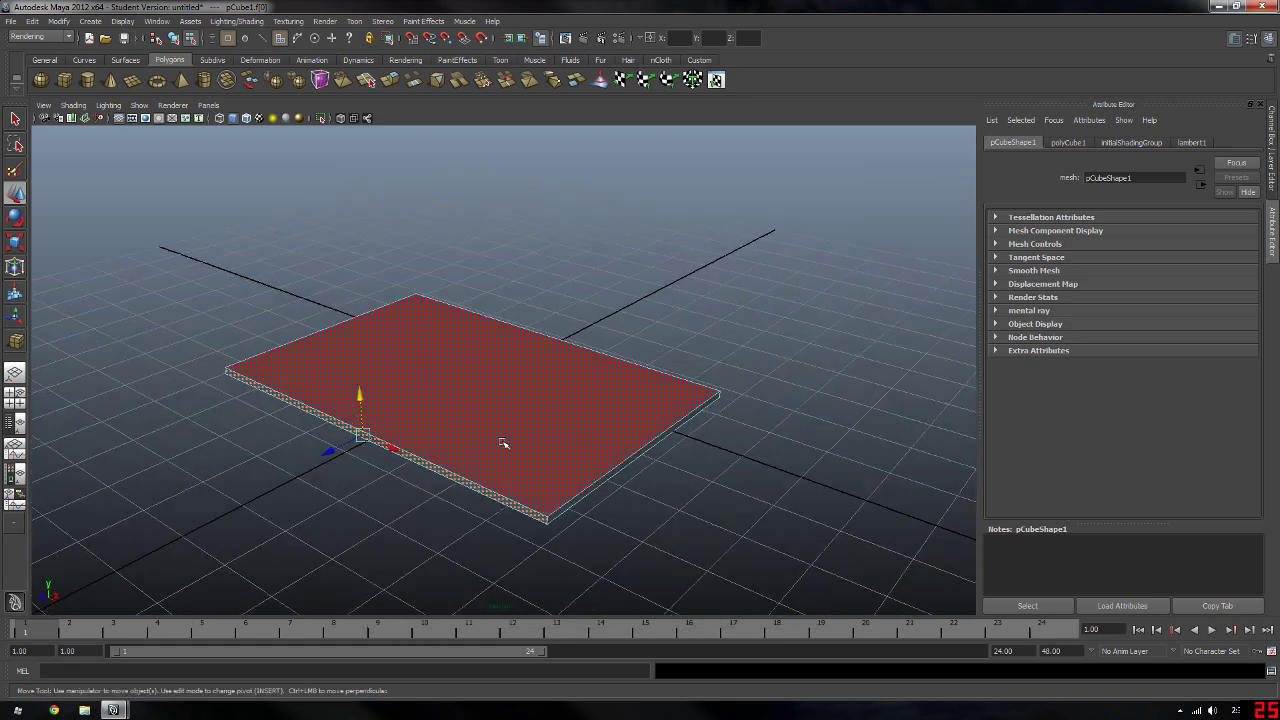
# Step: Extrude the side face three times with Ctrl+e, pulling each slightly outward
pyautogui.moveTo(598, 428)
pyautogui.keyDown('alt'); pyautogui.mouseDown()
pyautogui.moveTo(526, 434)
pyautogui.moveTo(417, 486)
pyautogui.mouseUp(); pyautogui.keyUp('alt')
pyautogui.hotkey('ctrl', 'e')
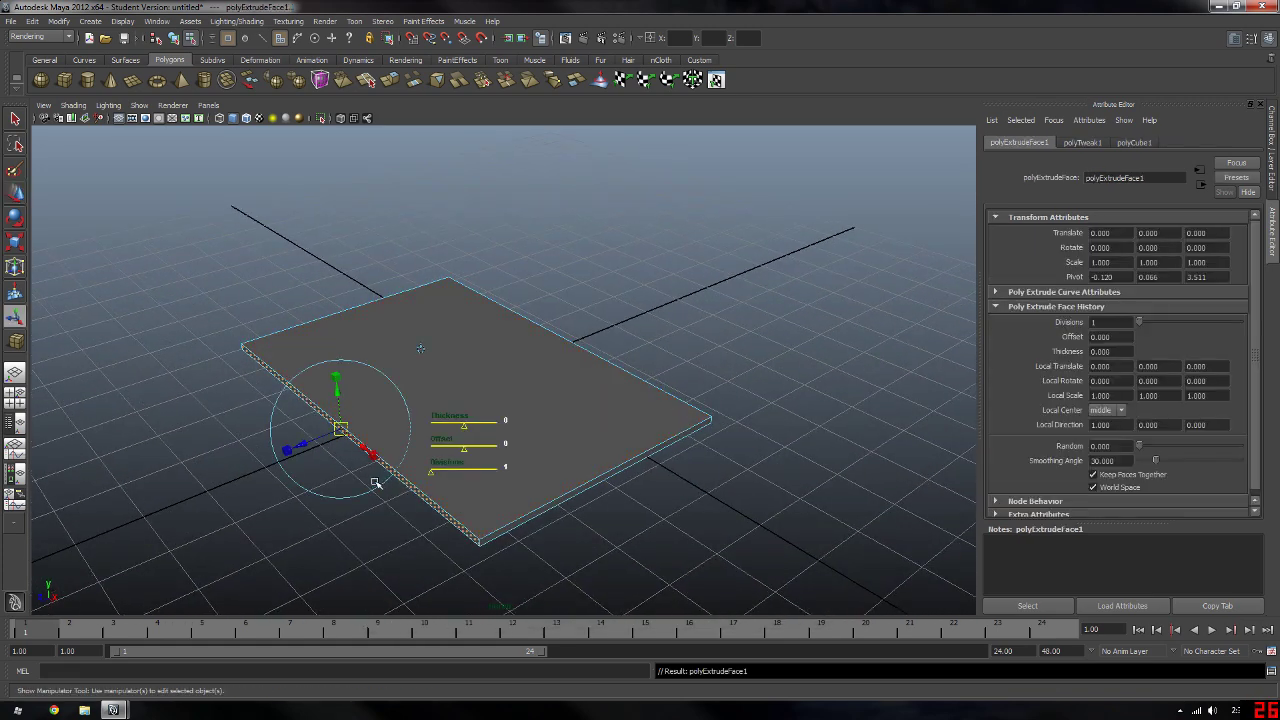
pyautogui.moveTo(310, 447); pyautogui.dragTo(299, 449)
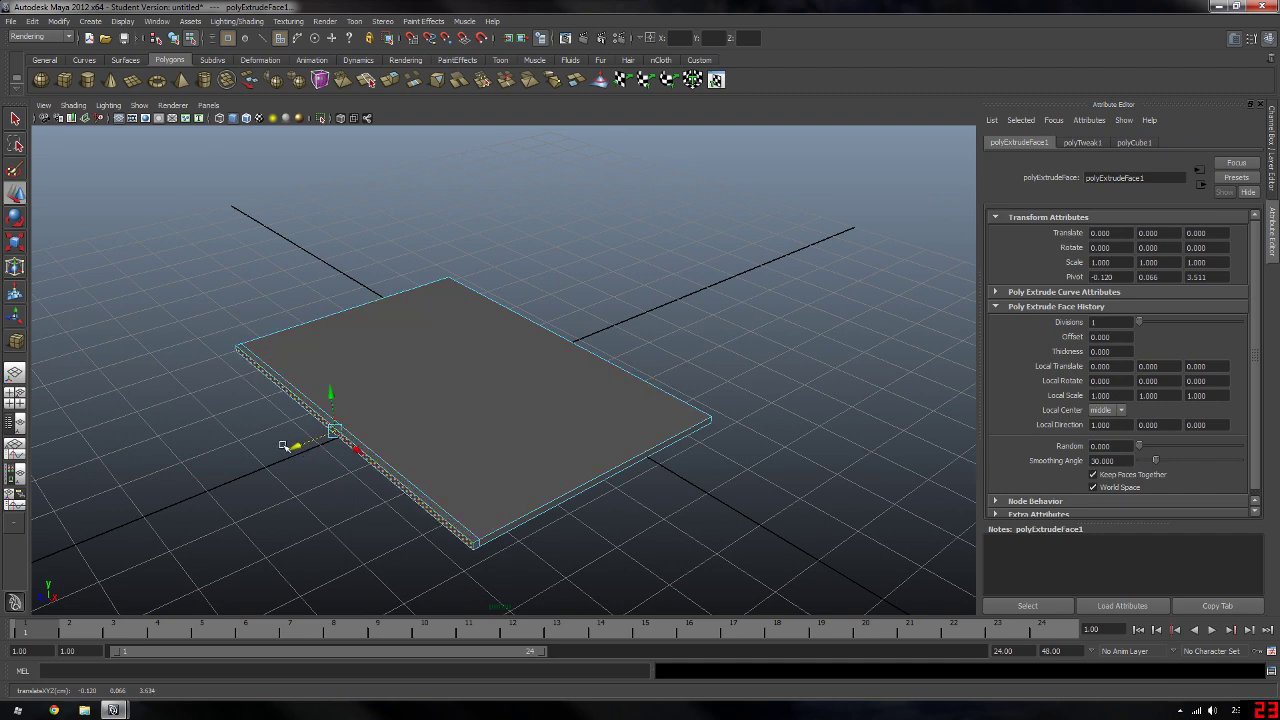
pyautogui.moveTo(283, 444); pyautogui.dragTo(300, 449)
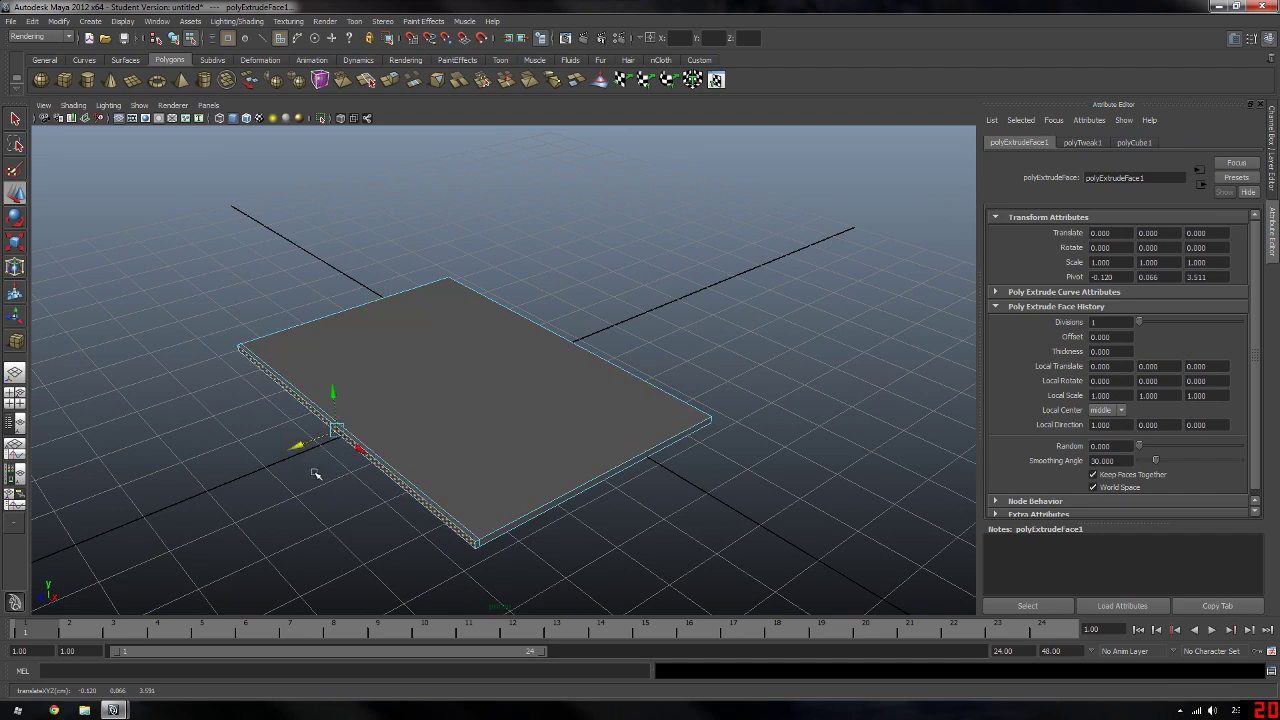
pyautogui.hotkey('ctrl', 'e')
pyautogui.moveTo(300, 449); pyautogui.dragTo(296, 449)
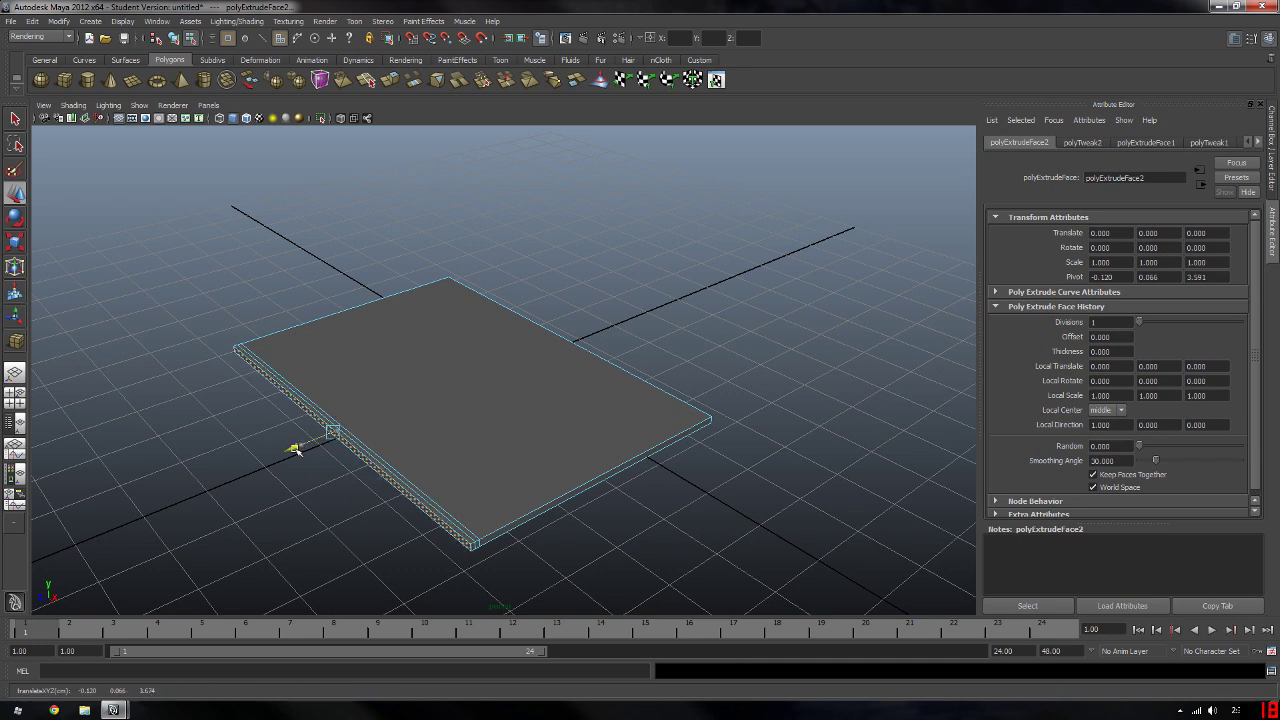
pyautogui.hotkey('ctrl', 'e')
pyautogui.moveTo(296, 449); pyautogui.dragTo(288, 450)
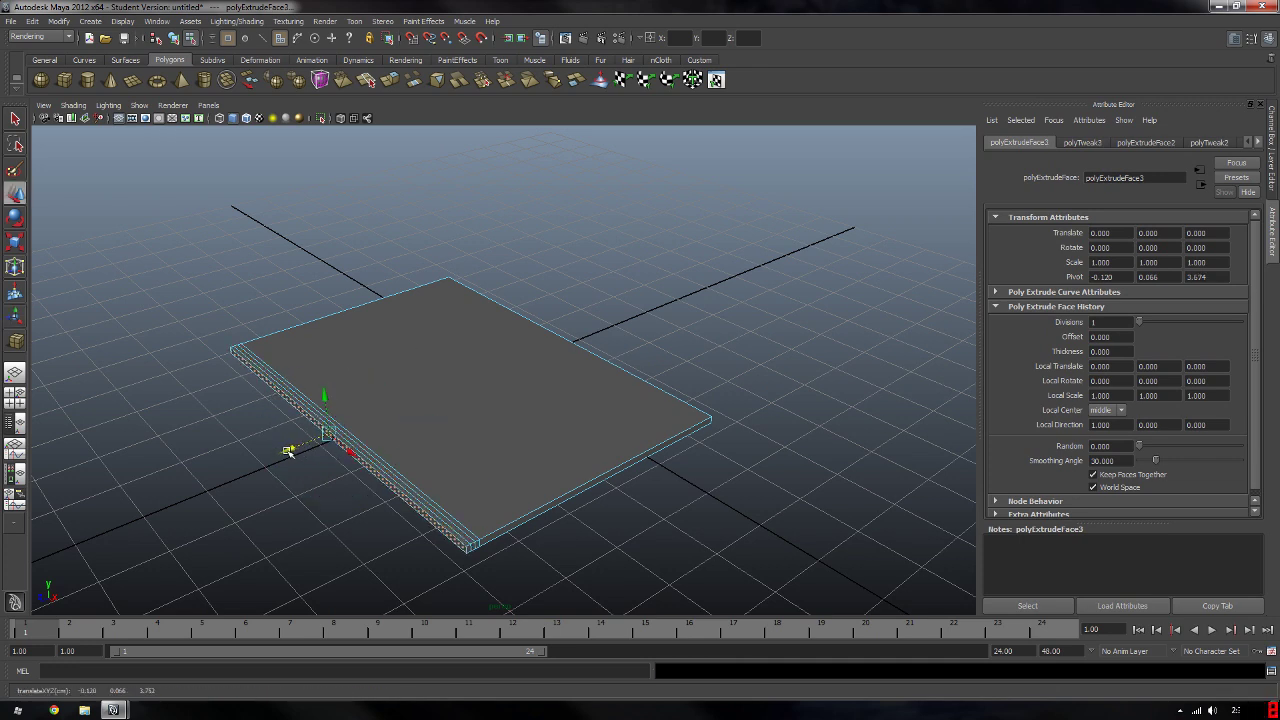
# Step: Scale the selected spine edges along one axis
pyautogui.moveTo(350, 513)
pyautogui.keyDown('alt'); pyautogui.mouseDown()
pyautogui.moveTo(334, 466)
pyautogui.moveTo(334, 486)
pyautogui.mouseUp(); pyautogui.keyUp('alt')
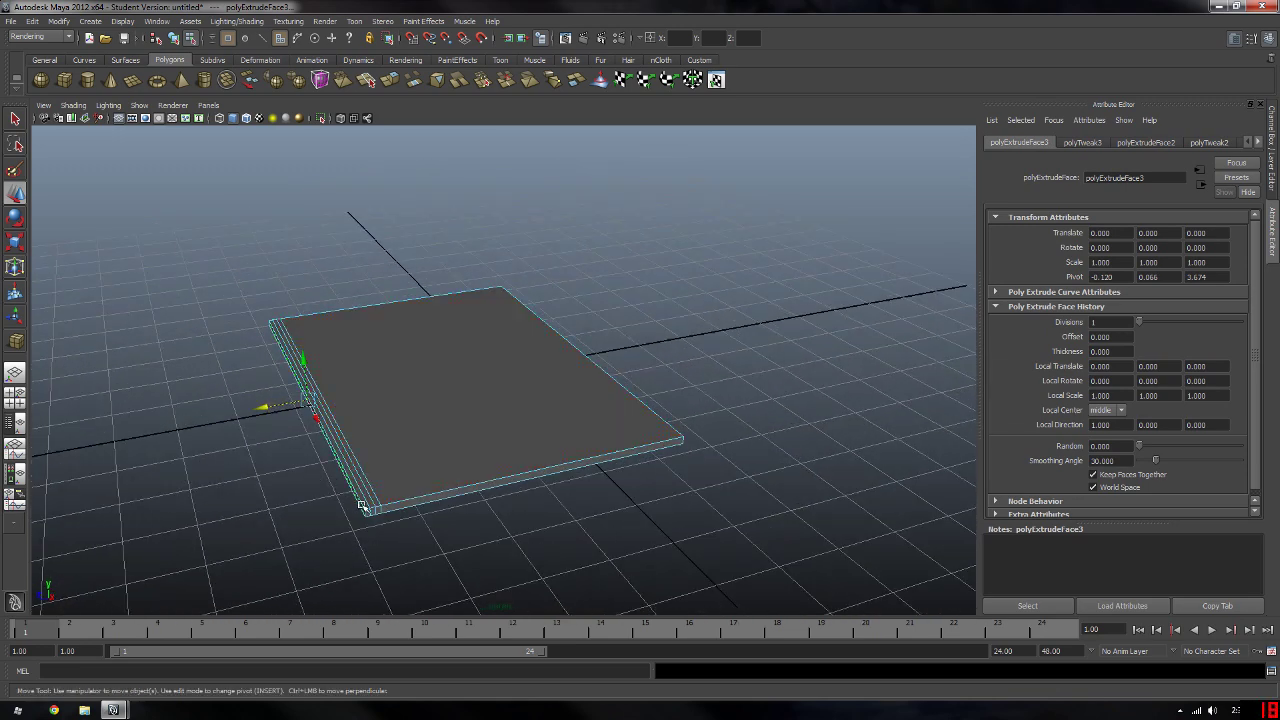
pyautogui.moveTo(375, 512)
pyautogui.keyDown('alt'); pyautogui.mouseDown()
pyautogui.moveTo(286, 491)
pyautogui.moveTo(466, 477)
pyautogui.moveTo(680, 491)
pyautogui.moveTo(627, 508)
pyautogui.mouseUp(); pyautogui.keyUp('alt')
pyautogui.press('r')
pyautogui.moveTo(519, 487)
pyautogui.mouseDown()
pyautogui.moveTo(511, 520)
pyautogui.moveTo(484, 525)
pyautogui.mouseUp()
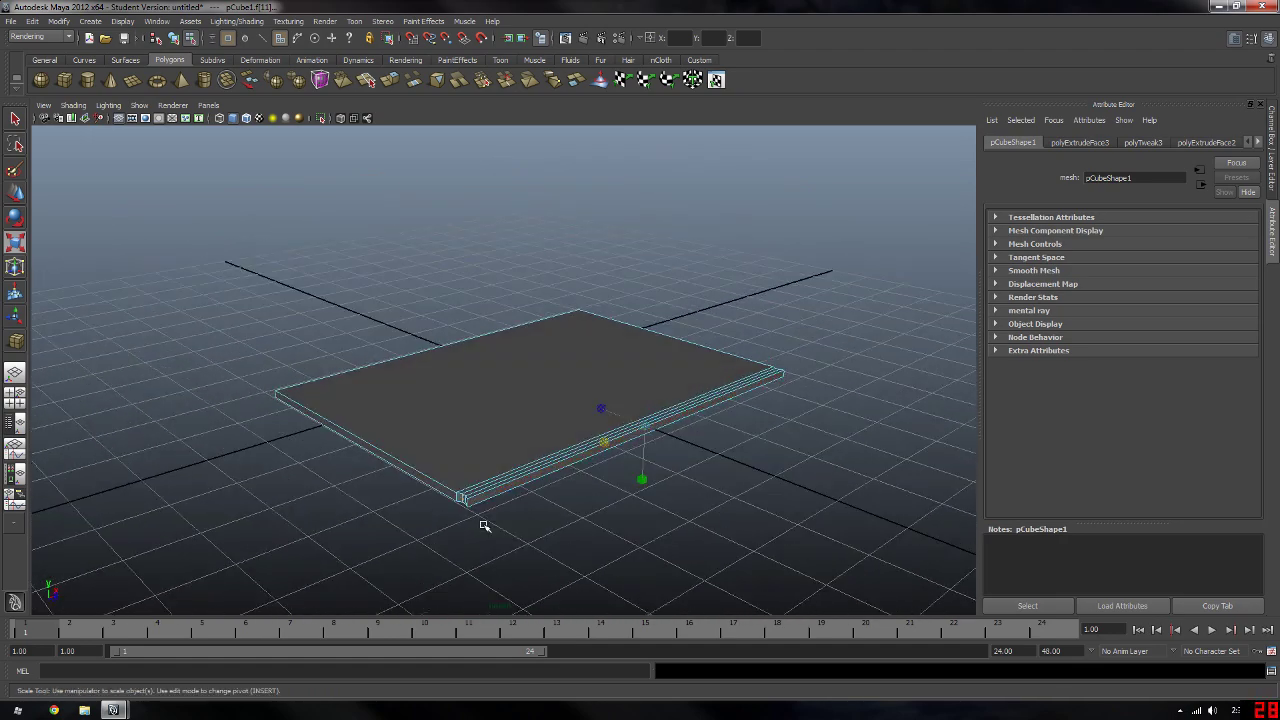
# Step: Select the face loop along the front strip and raise it slightly
pyautogui.doubleClick(535, 481)
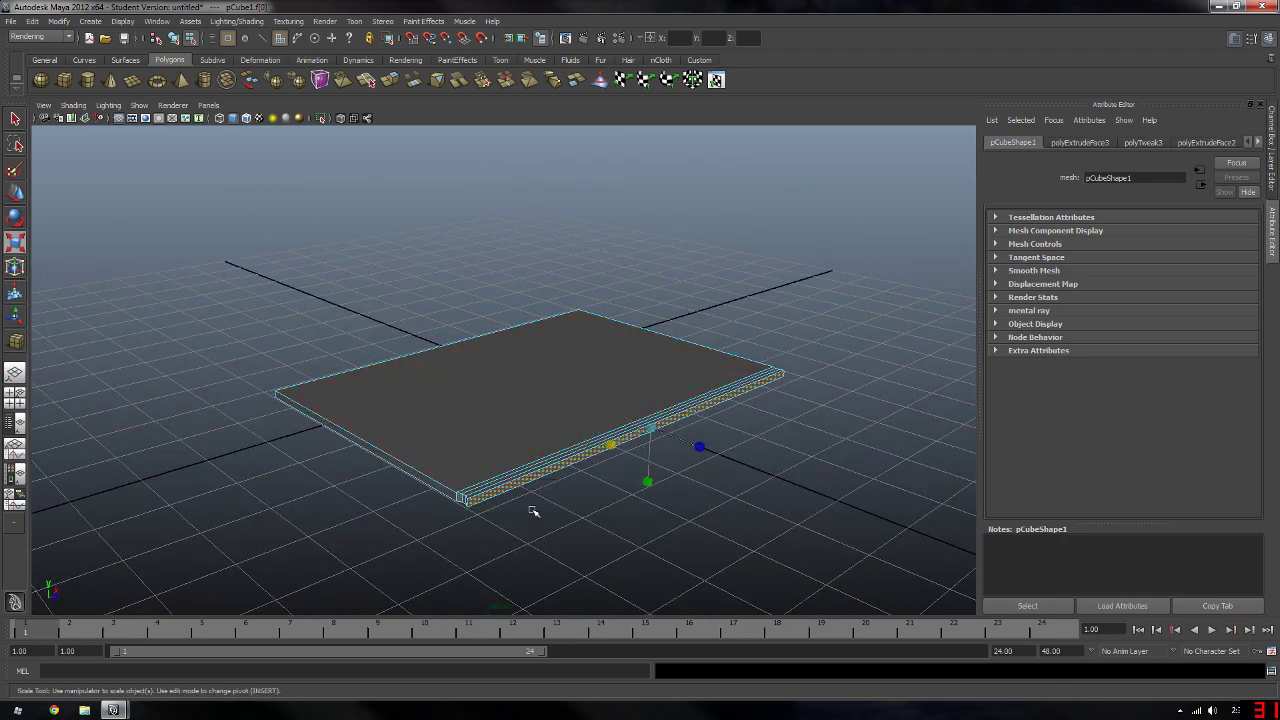
pyautogui.press('w')
pyautogui.keyDown('alt'); pyautogui.moveTo(697, 443); pyautogui.dragTo(534, 494); pyautogui.keyUp('alt')
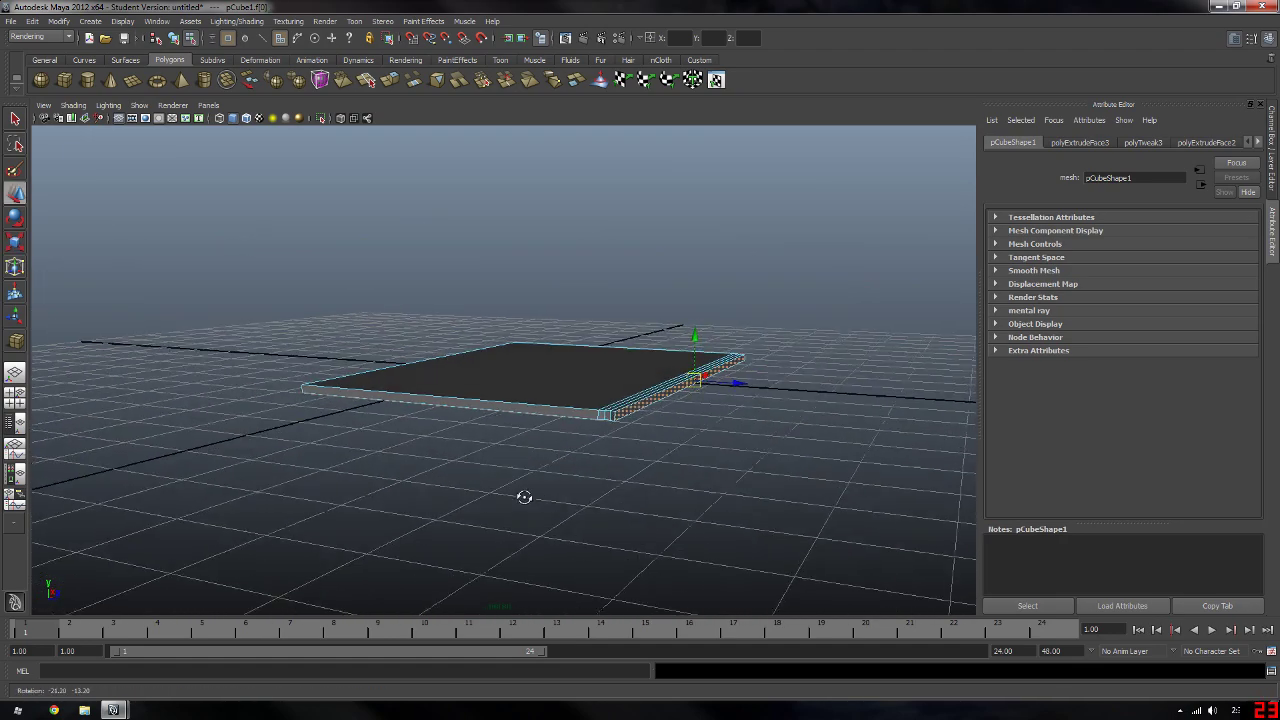
pyautogui.keyDown('alt'); pyautogui.moveTo(523, 497); pyautogui.dragTo(734, 414, button='right'); pyautogui.keyUp('alt')
pyautogui.moveTo(734, 414)
pyautogui.keyDown('alt'); pyautogui.mouseDown(button='middle')
pyautogui.moveTo(720, 430)
pyautogui.moveTo(545, 467)
pyautogui.mouseUp(button='middle'); pyautogui.keyUp('alt')
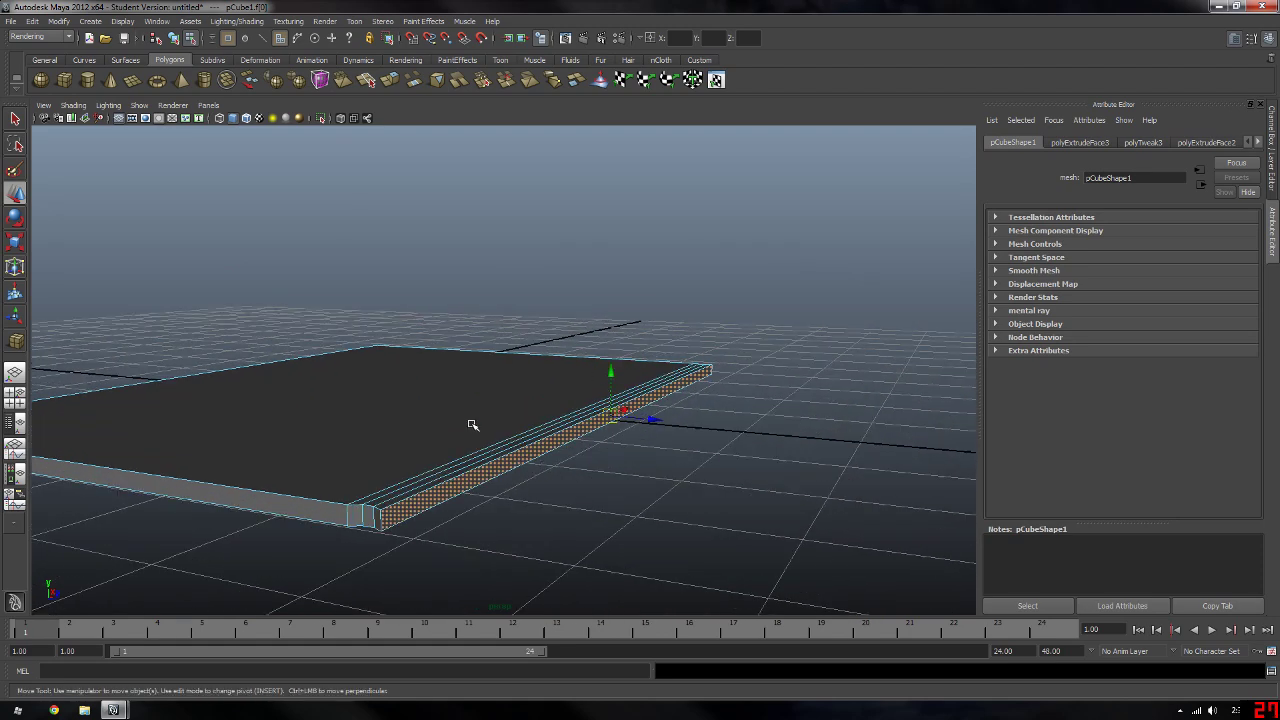
pyautogui.moveTo(473, 425)
pyautogui.keyDown('alt'); pyautogui.mouseDown()
pyautogui.moveTo(480, 380)
pyautogui.moveTo(722, 399)
pyautogui.mouseUp(); pyautogui.keyUp('alt')
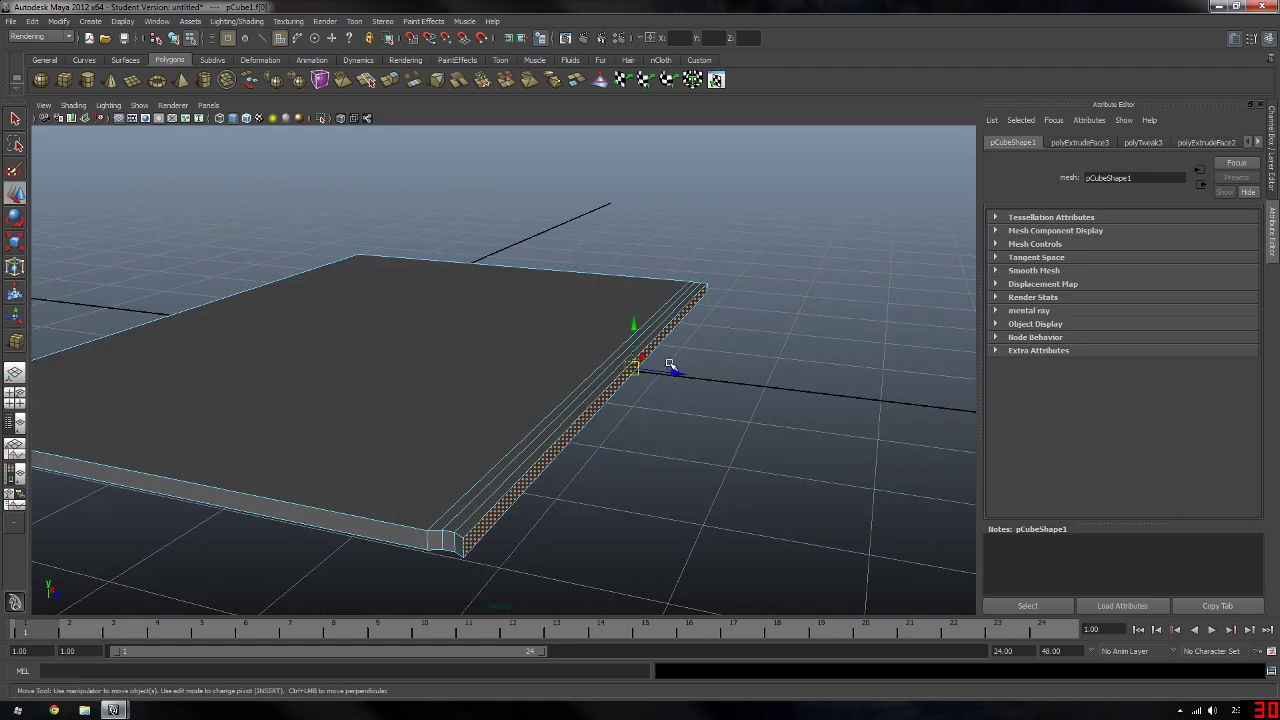
pyautogui.press('e')
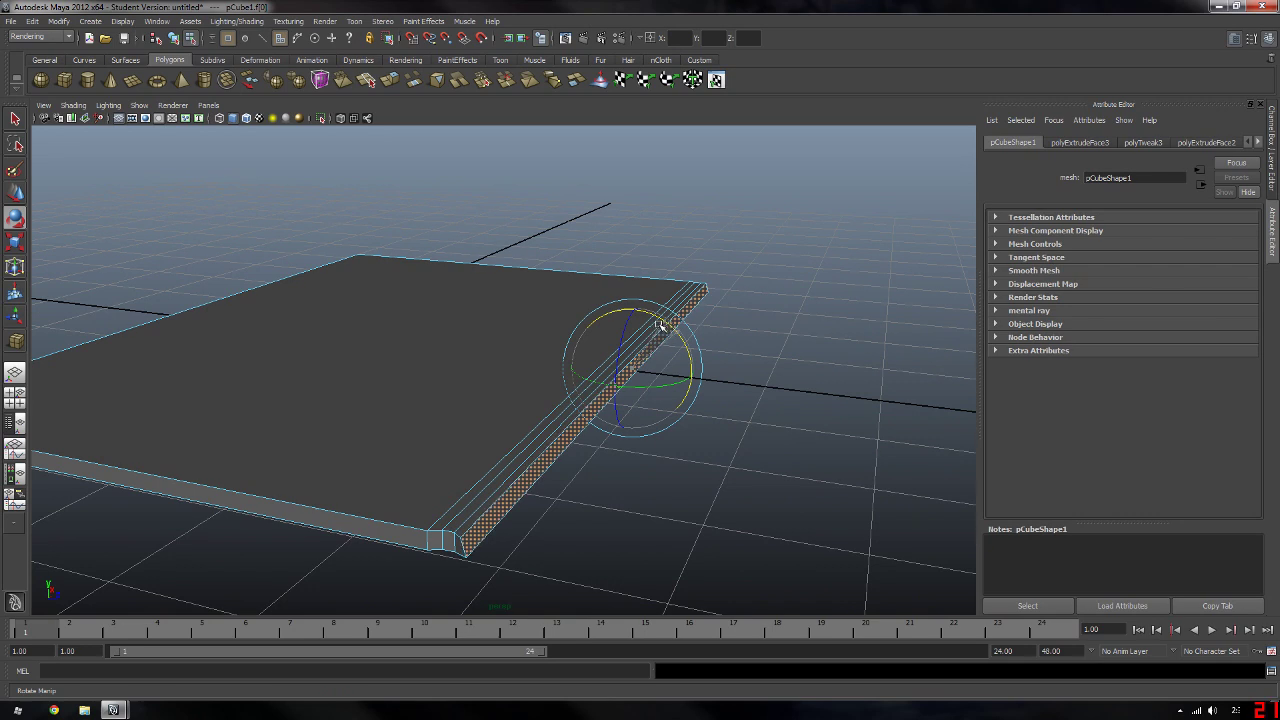
pyautogui.press('w')
pyautogui.press('b')
pyautogui.moveTo(637, 325); pyautogui.dragTo(637, 324)
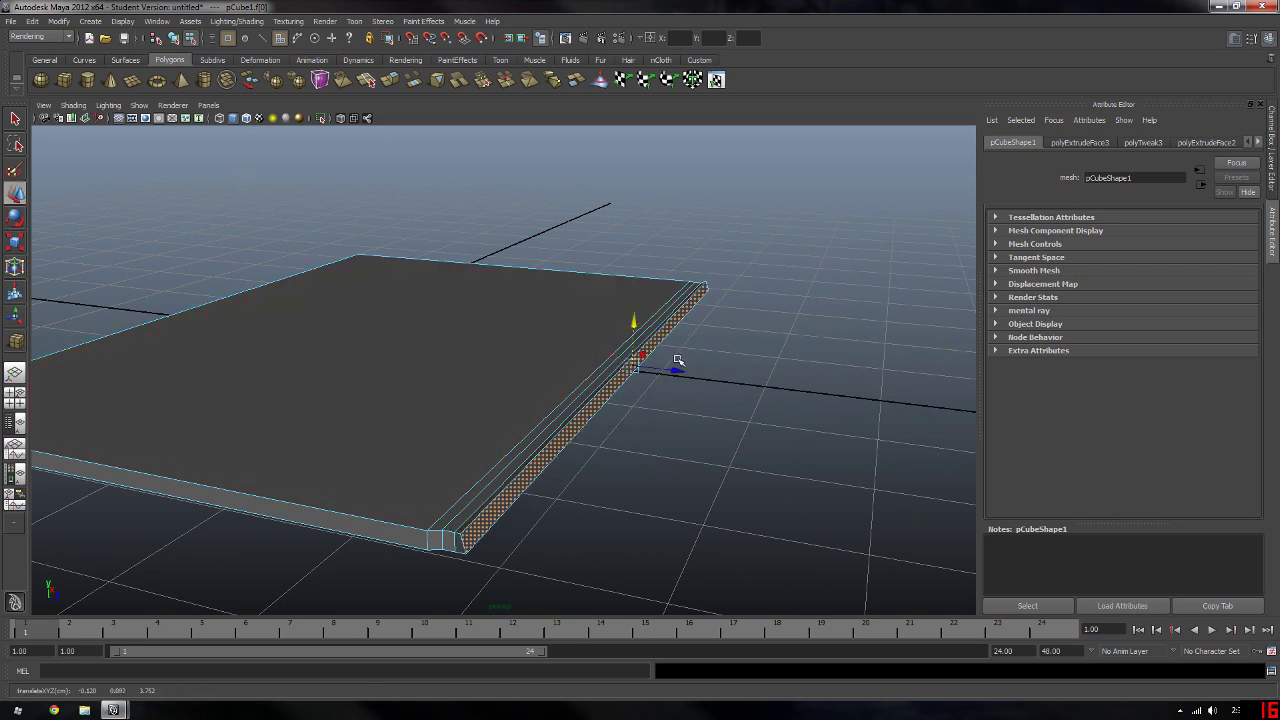
# Step: Extrude the edge faces, then move and rotate them upward to start the spine bend
pyautogui.hotkey('ctrl', 'e')
pyautogui.press('w')
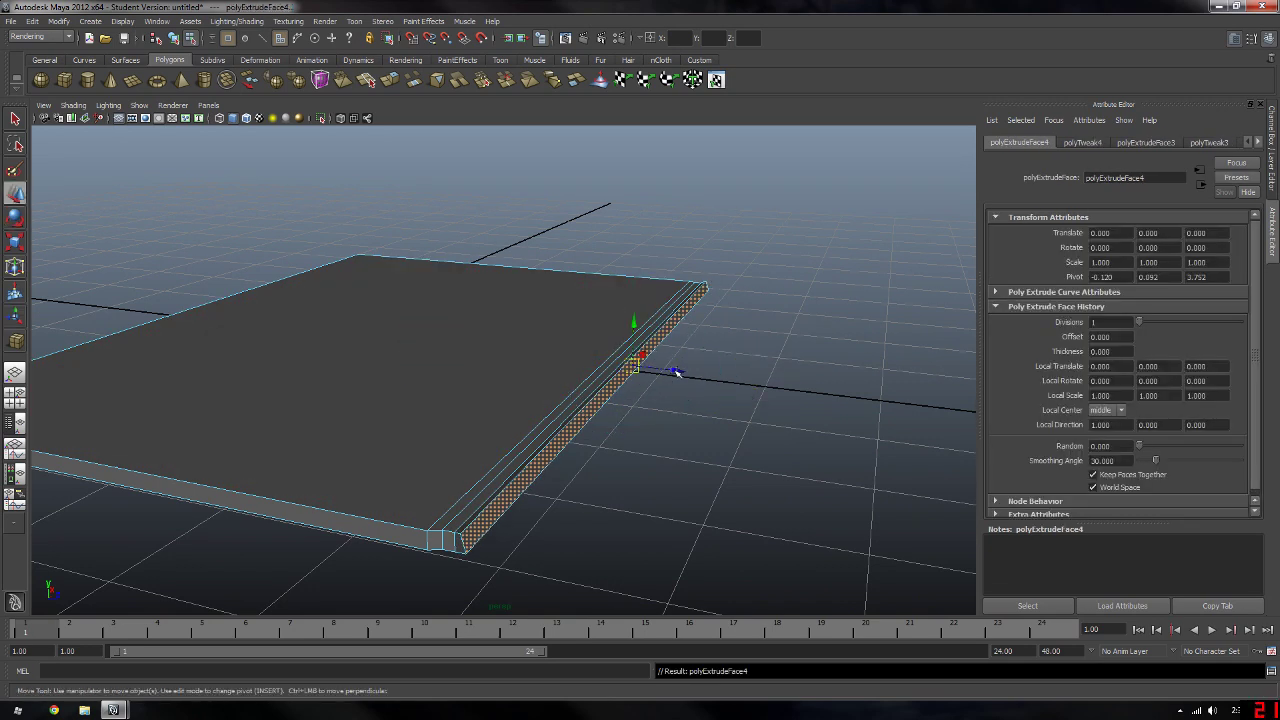
pyautogui.moveTo(677, 373)
pyautogui.mouseDown()
pyautogui.moveTo(666, 329)
pyautogui.moveTo(692, 294)
pyautogui.mouseUp()
pyautogui.press('e')
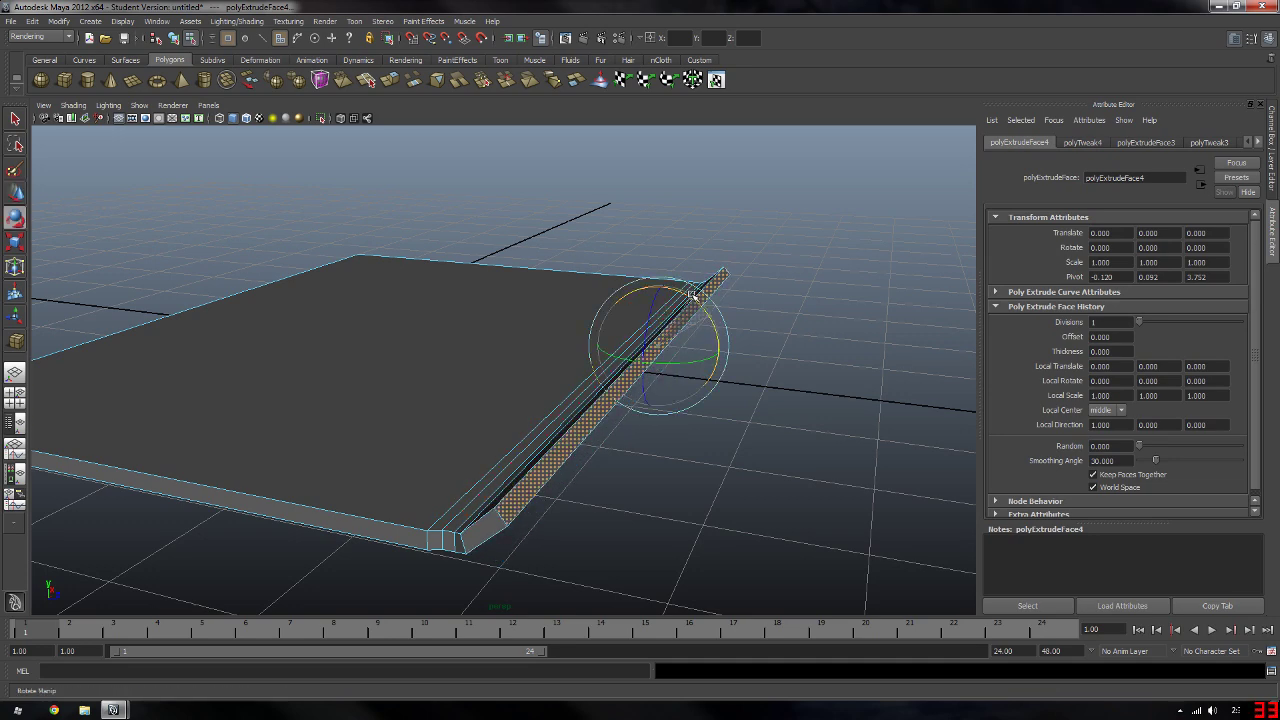
pyautogui.press('w')
pyautogui.keyDown('alt'); pyautogui.moveTo(685, 374); pyautogui.dragTo(708, 373); pyautogui.keyUp('alt')
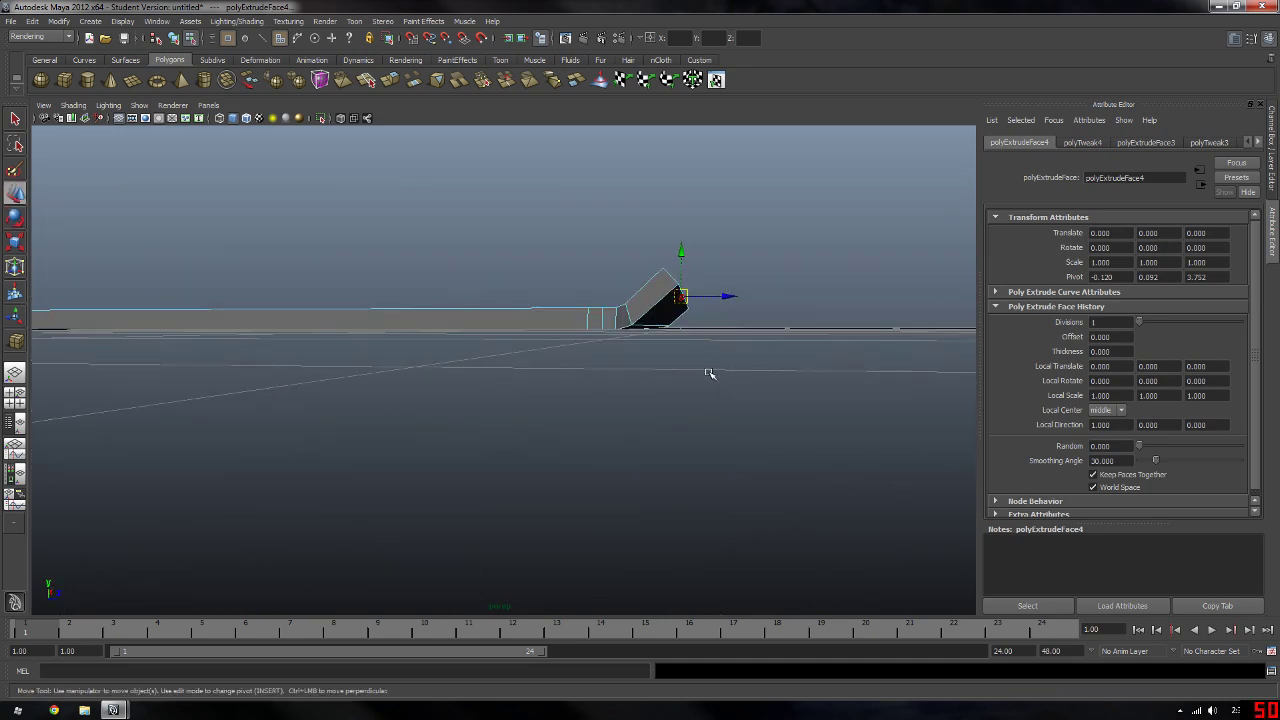
pyautogui.moveTo(681, 257); pyautogui.dragTo(684, 263)
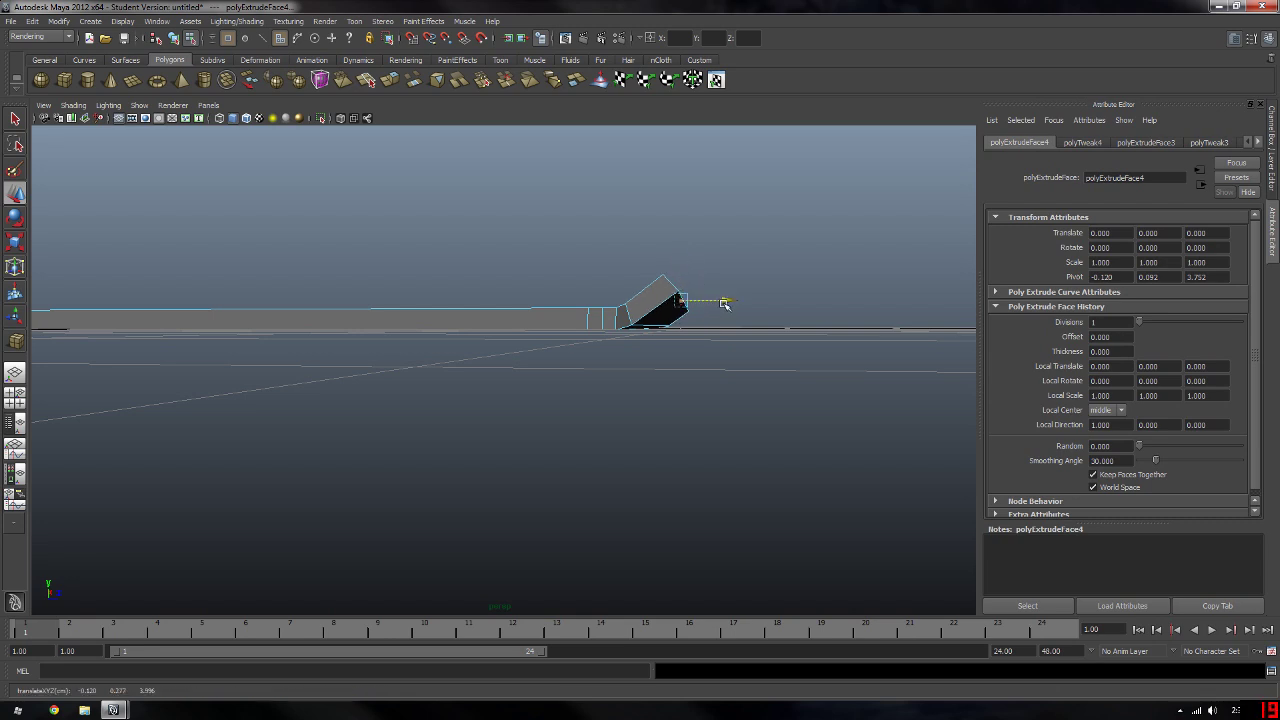
pyautogui.press('e')
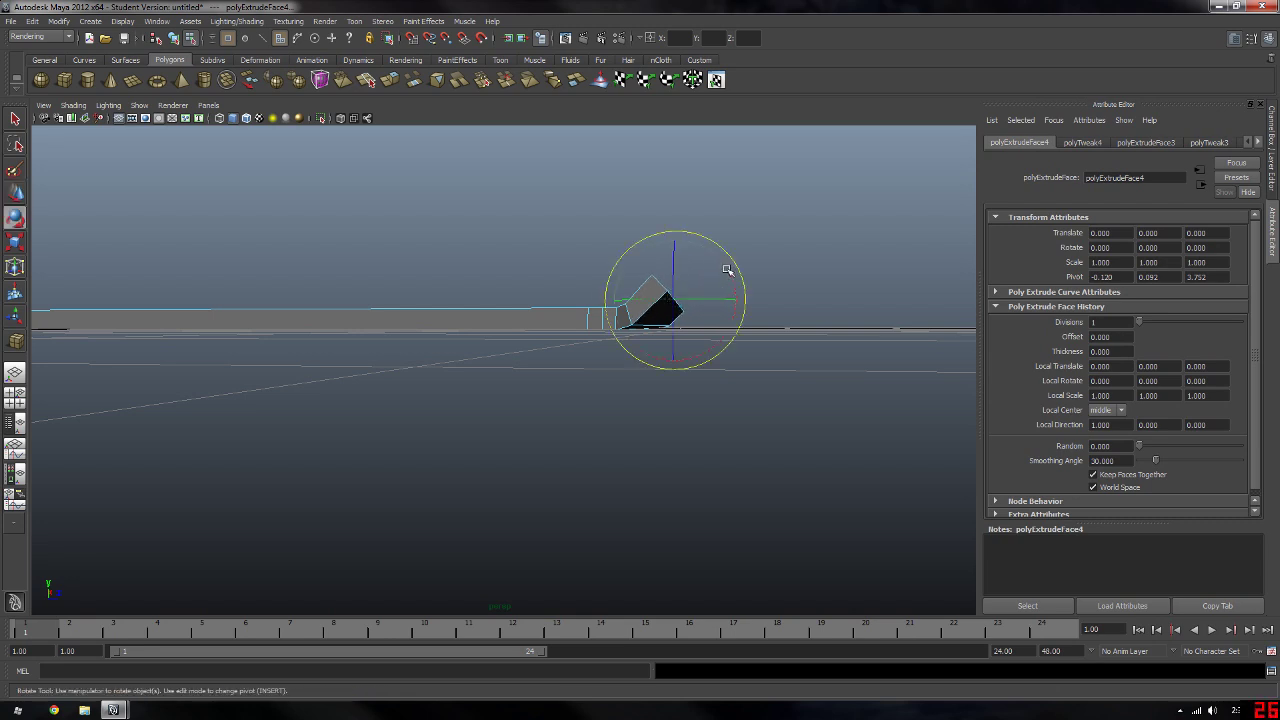
pyautogui.press('w')
pyautogui.moveTo(723, 301)
pyautogui.mouseDown()
pyautogui.moveTo(720, 343)
pyautogui.moveTo(690, 290)
pyautogui.moveTo(695, 248)
pyautogui.mouseUp()
# Step: Extrude the end face again, lifting and rotating the strip further upward
pyautogui.hotkey('ctrl', 'e')
pyautogui.press('w')
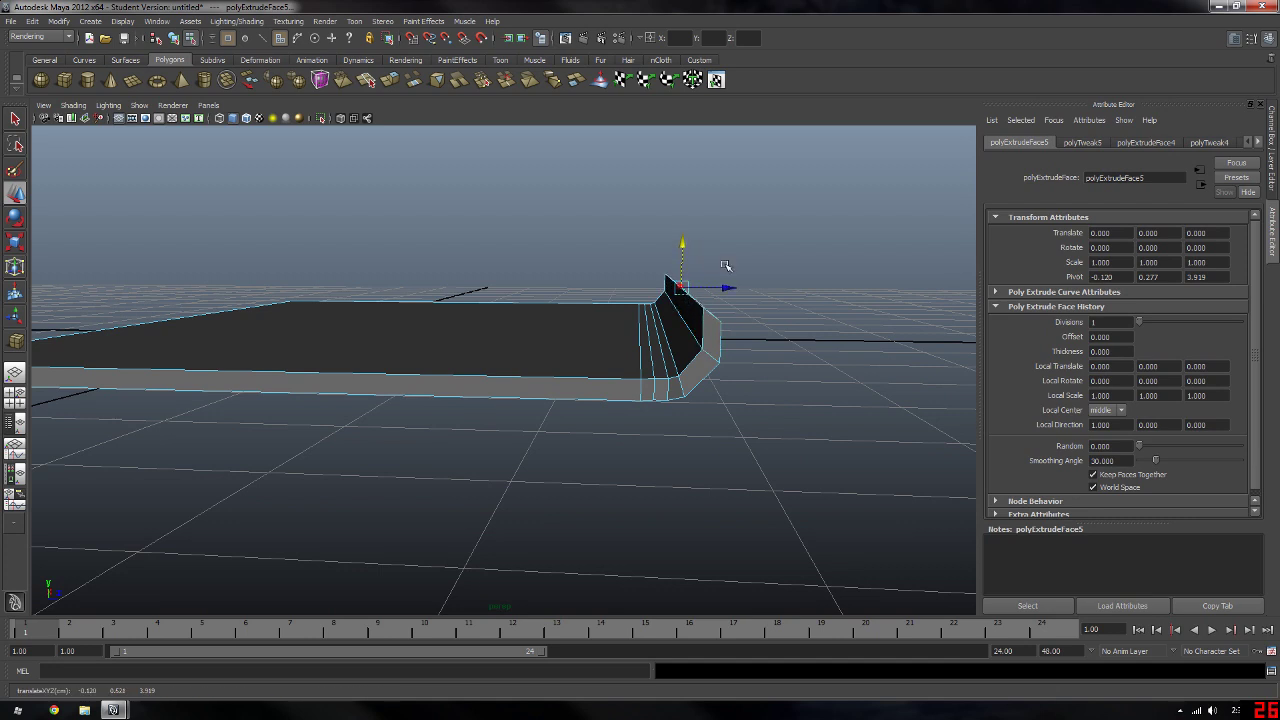
pyautogui.moveTo(729, 290); pyautogui.dragTo(735, 291)
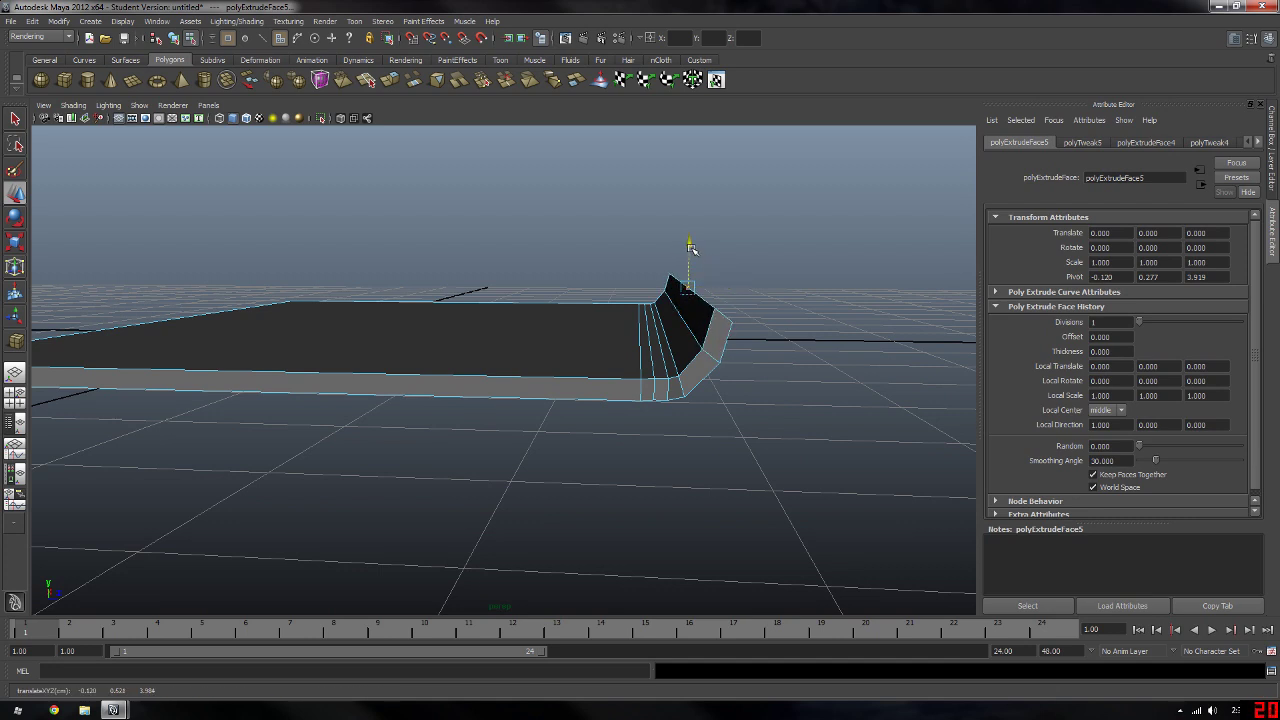
pyautogui.keyDown('alt'); pyautogui.moveTo(718, 325); pyautogui.dragTo(697, 331); pyautogui.keyUp('alt')
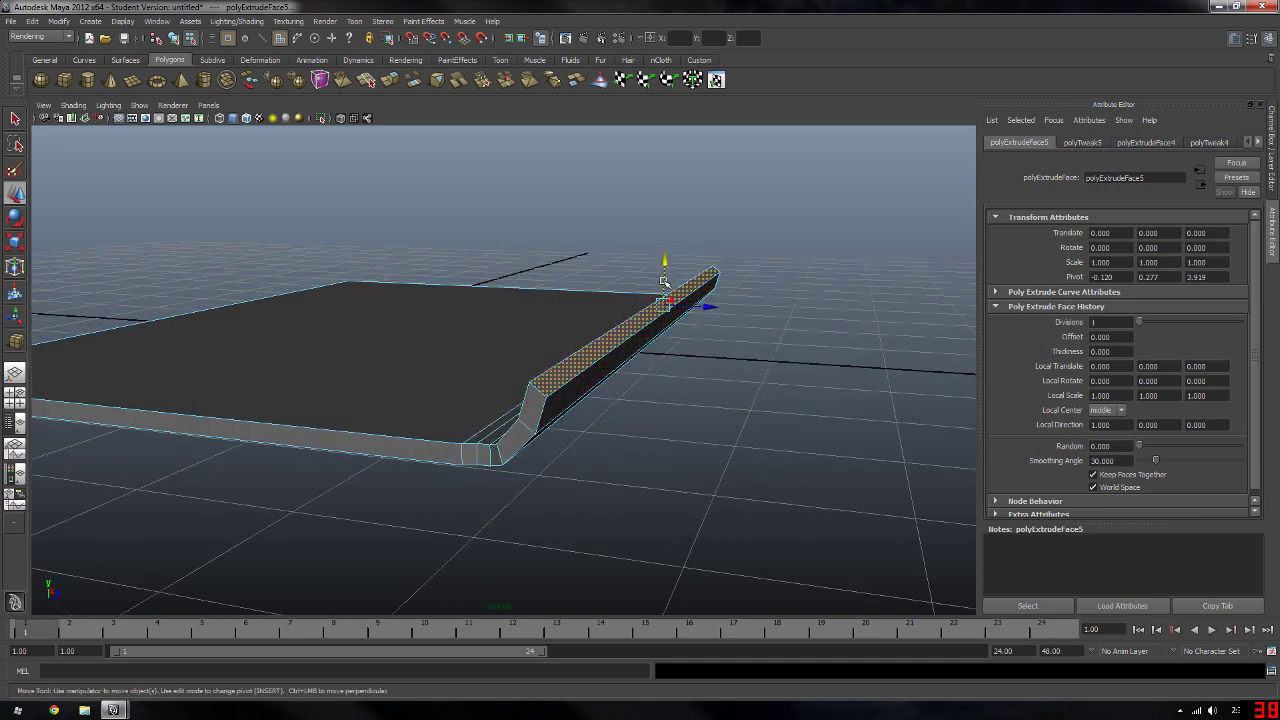
pyautogui.moveTo(667, 264); pyautogui.dragTo(667, 260)
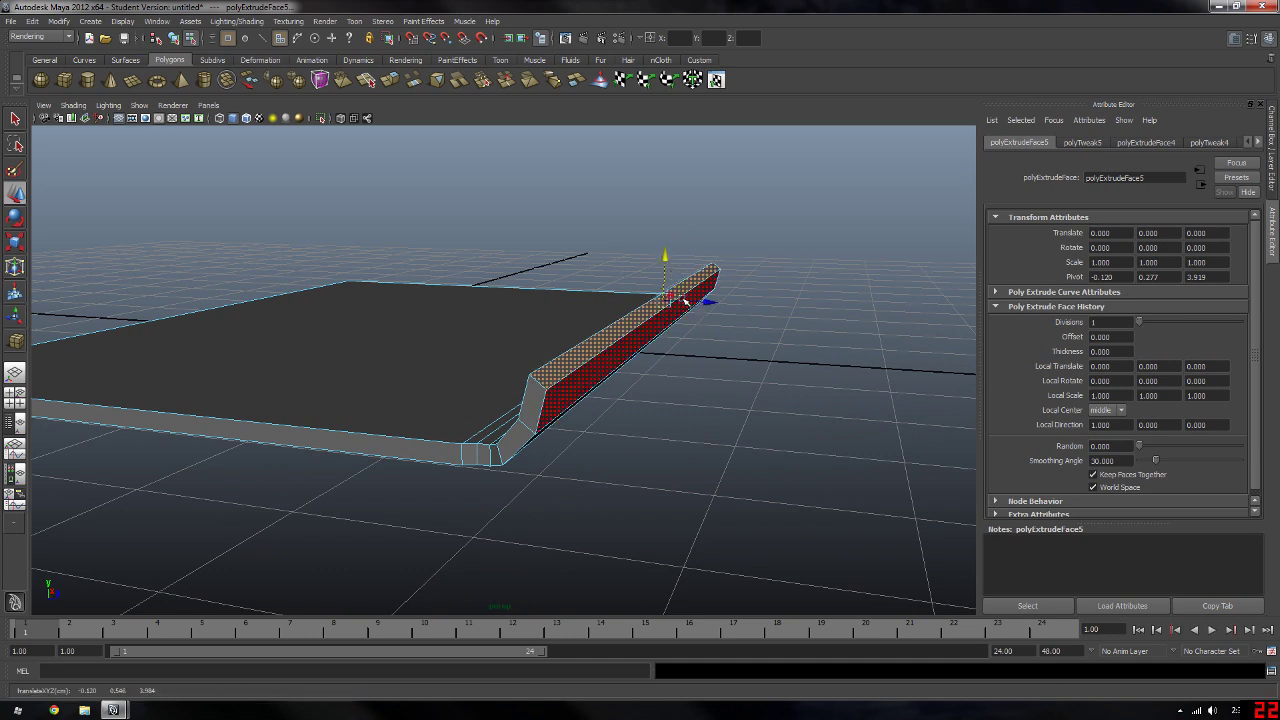
pyautogui.press('e')
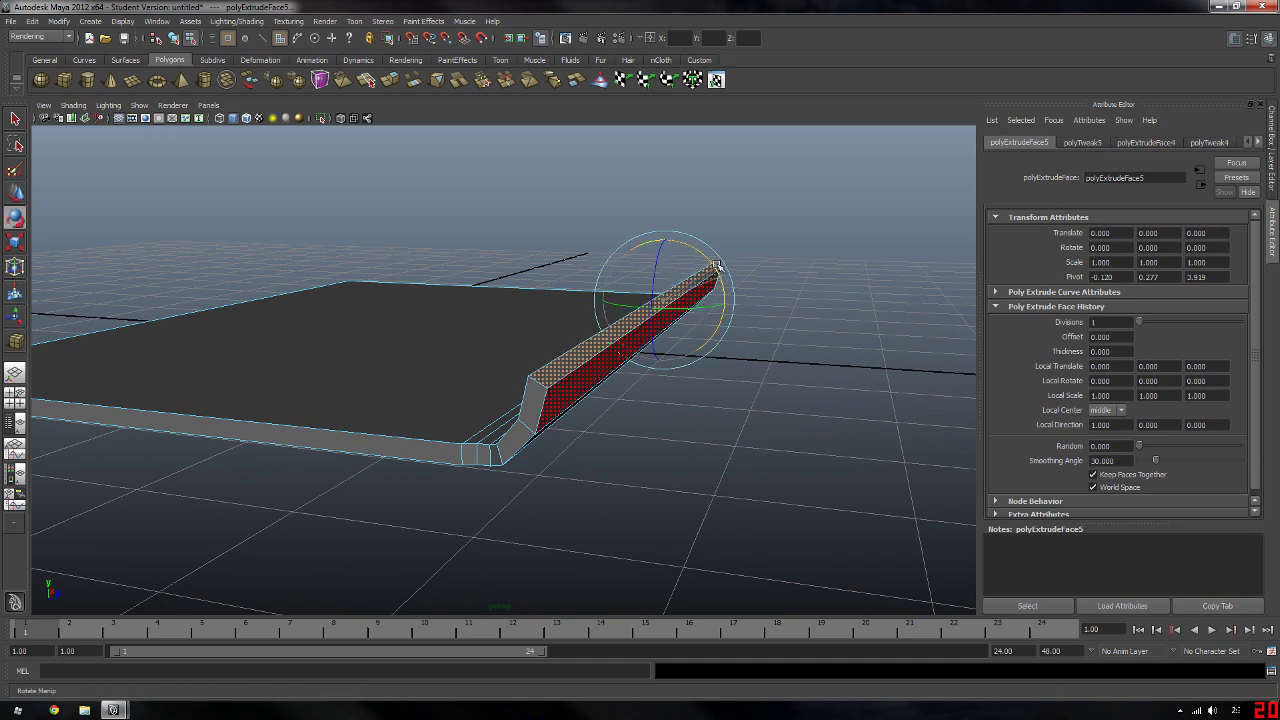
# Step: Extrude once more, pull the face up into a tall wall and thin its top
pyautogui.hotkey('ctrl', 'e')
pyautogui.press('w')
pyautogui.moveTo(665, 268); pyautogui.dragTo(667, 223)
pyautogui.press('r')
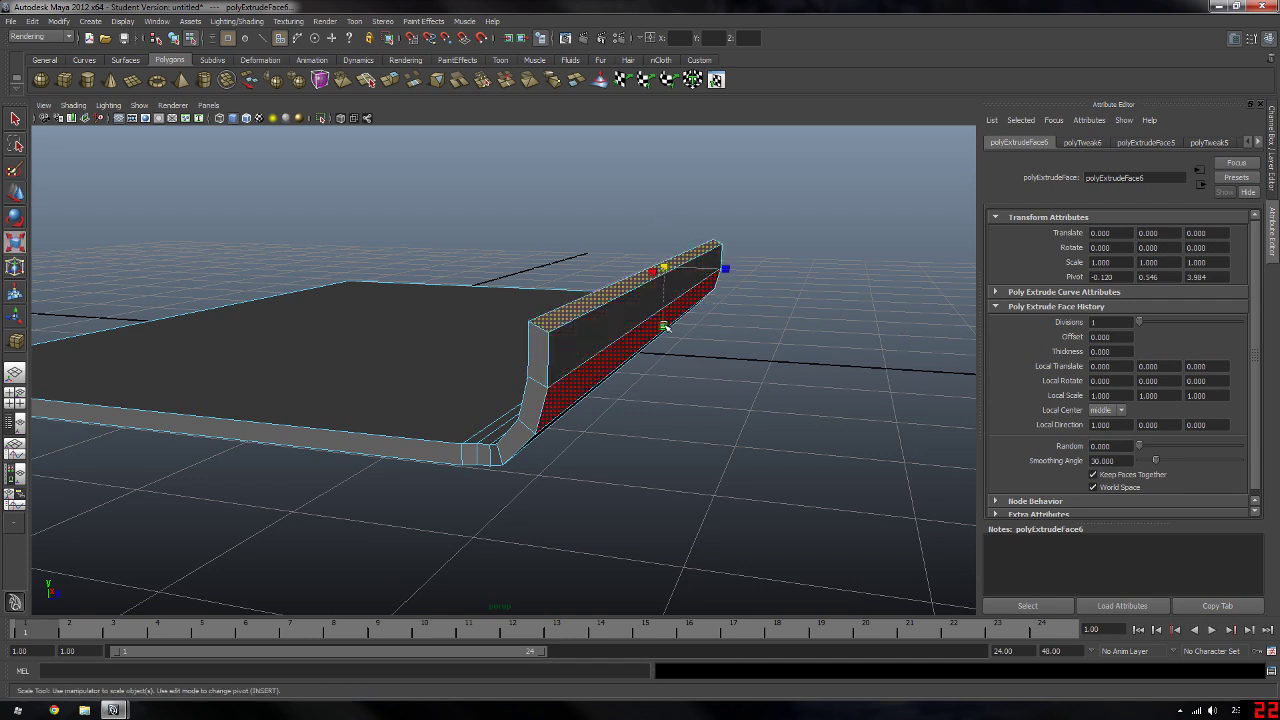
pyautogui.moveTo(664, 268); pyautogui.dragTo(676, 263)
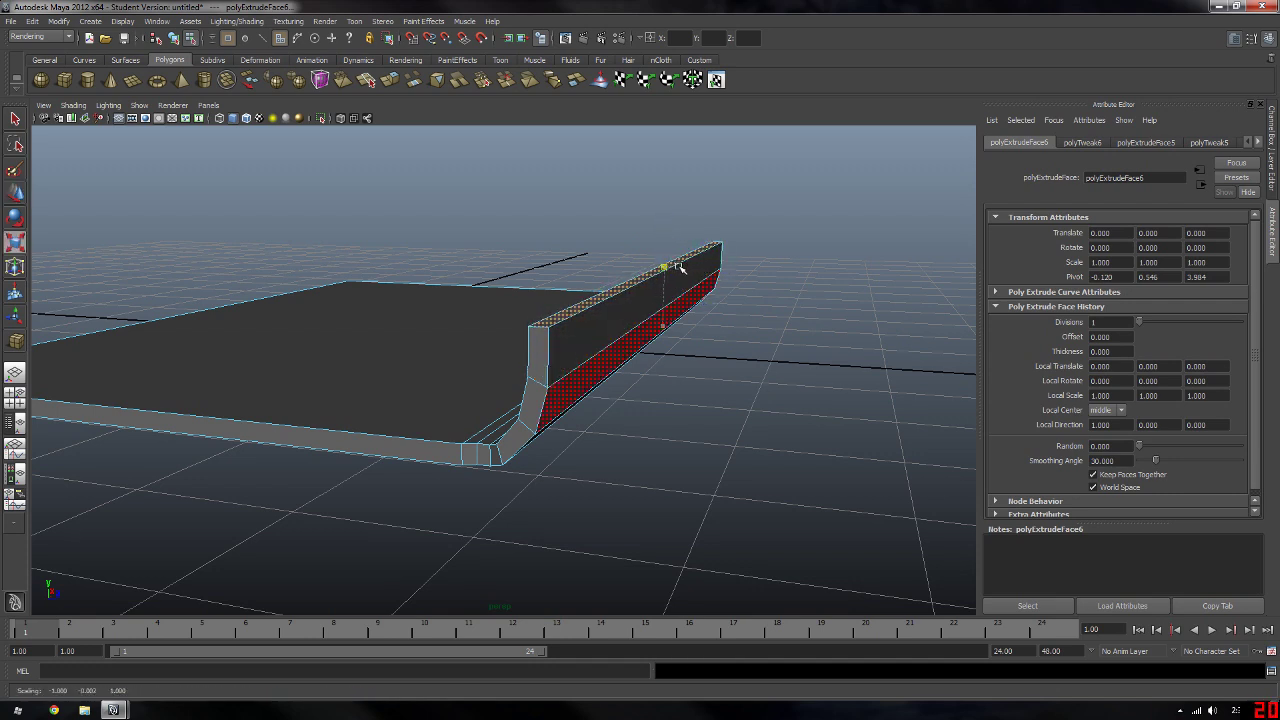
pyautogui.moveTo(578, 365)
pyautogui.keyDown('alt'); pyautogui.mouseDown()
pyautogui.moveTo(614, 349)
pyautogui.moveTo(632, 367)
pyautogui.mouseUp(); pyautogui.keyUp('alt')
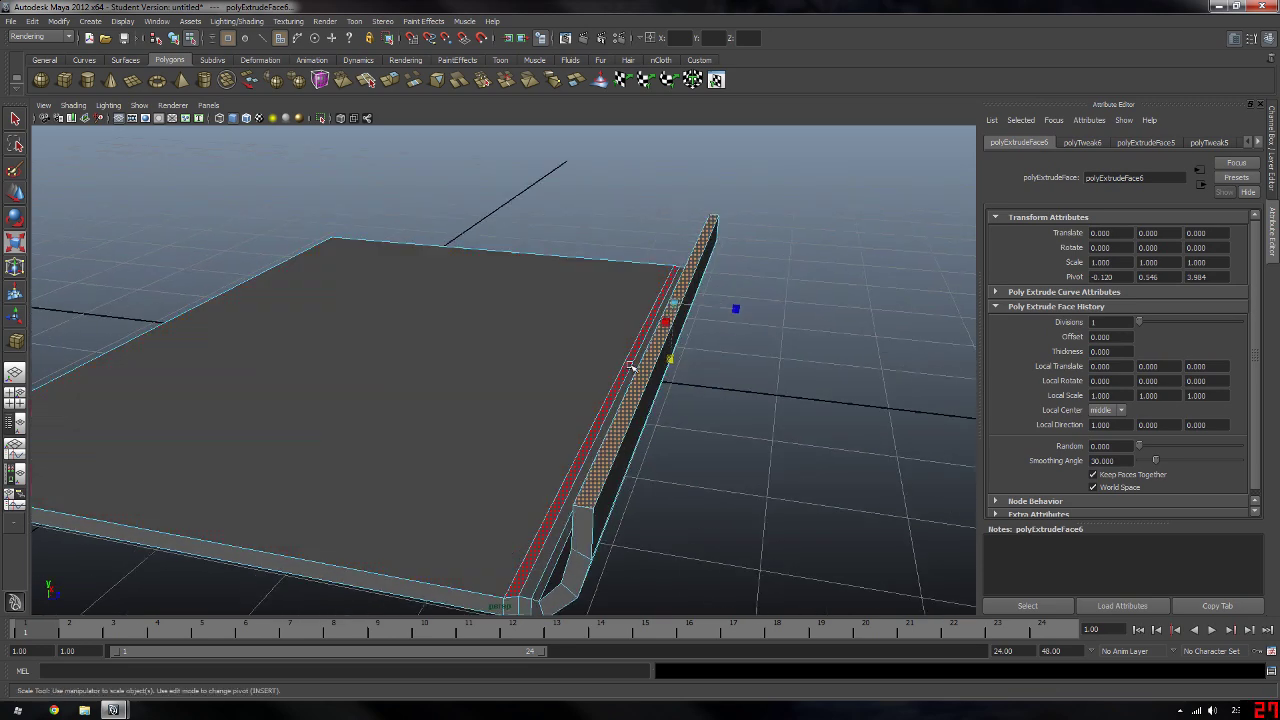
pyautogui.press('Delete')
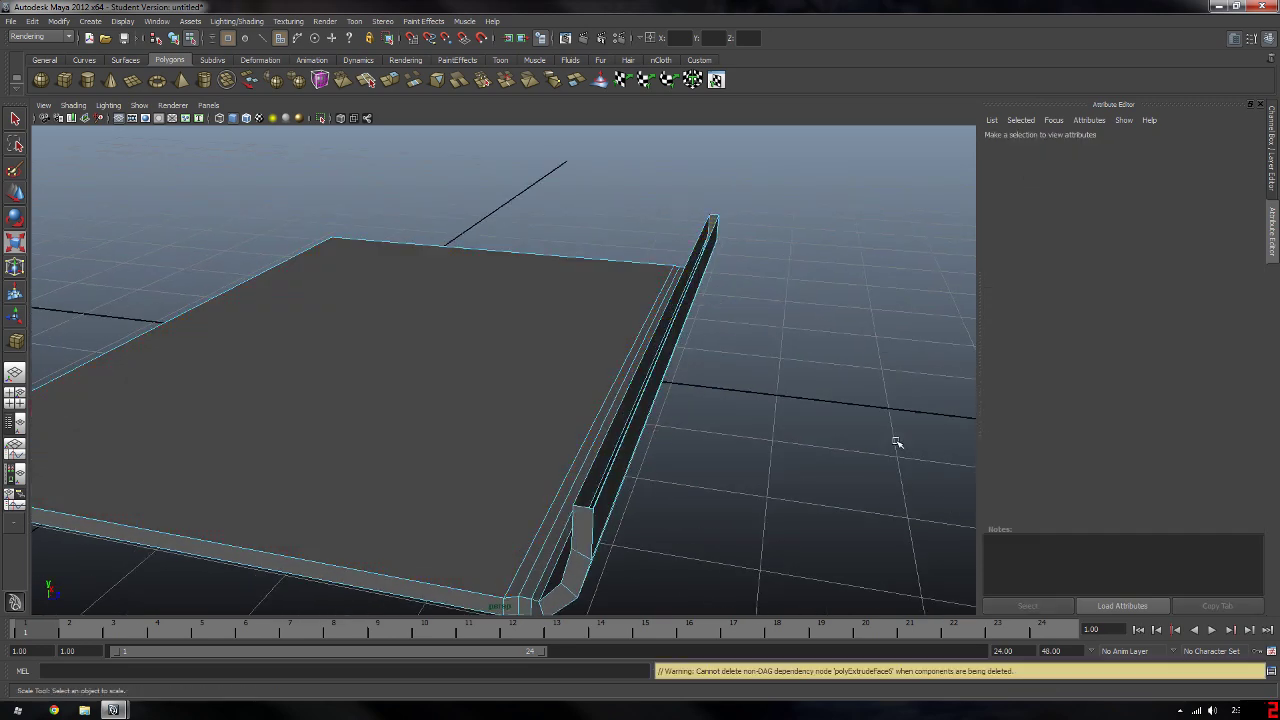
pyautogui.moveTo(895, 443)
pyautogui.keyDown('alt'); pyautogui.mouseDown()
pyautogui.moveTo(723, 417)
pyautogui.moveTo(743, 400)
pyautogui.moveTo(731, 403)
pyautogui.moveTo(750, 415)
pyautogui.mouseUp(); pyautogui.keyUp('alt')
pyautogui.moveTo(720, 355)
pyautogui.keyDown('alt'); pyautogui.mouseDown()
pyautogui.moveTo(679, 274)
pyautogui.moveTo(674, 300)
pyautogui.moveTo(758, 311)
pyautogui.moveTo(705, 332)
pyautogui.mouseUp(); pyautogui.keyUp('alt')
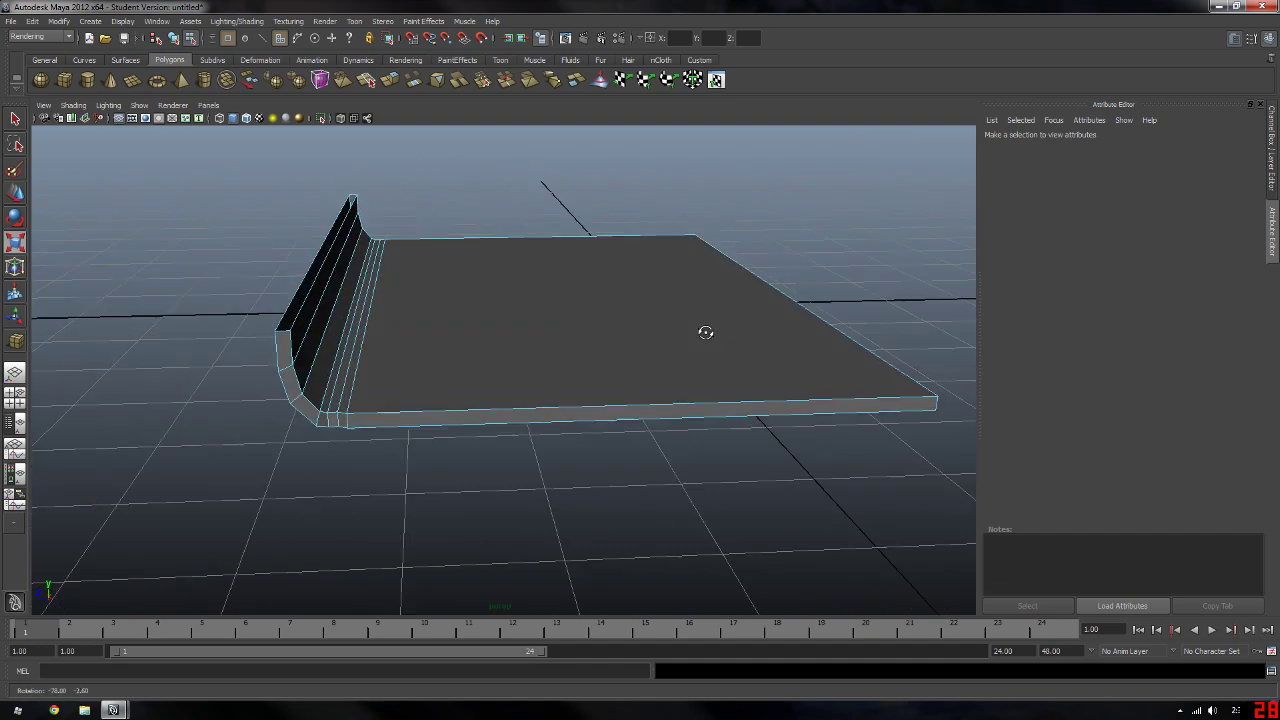
pyautogui.moveTo(500, 331)
pyautogui.keyDown('alt'); pyautogui.mouseDown()
pyautogui.moveTo(426, 357)
pyautogui.moveTo(429, 380)
pyautogui.moveTo(270, 383)
pyautogui.mouseUp(); pyautogui.keyUp('alt')
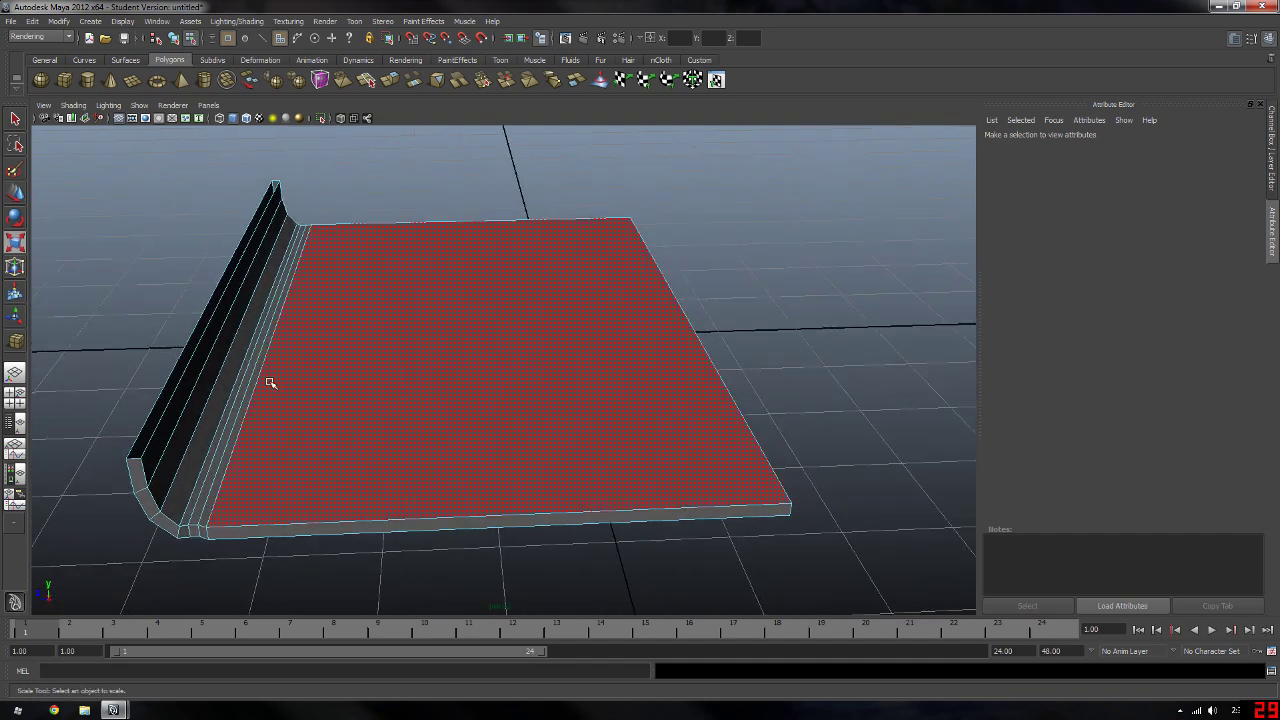
# Step: Extrude the slab's top face and scale it inward to leave a narrow border rim
pyautogui.click(370, 318)
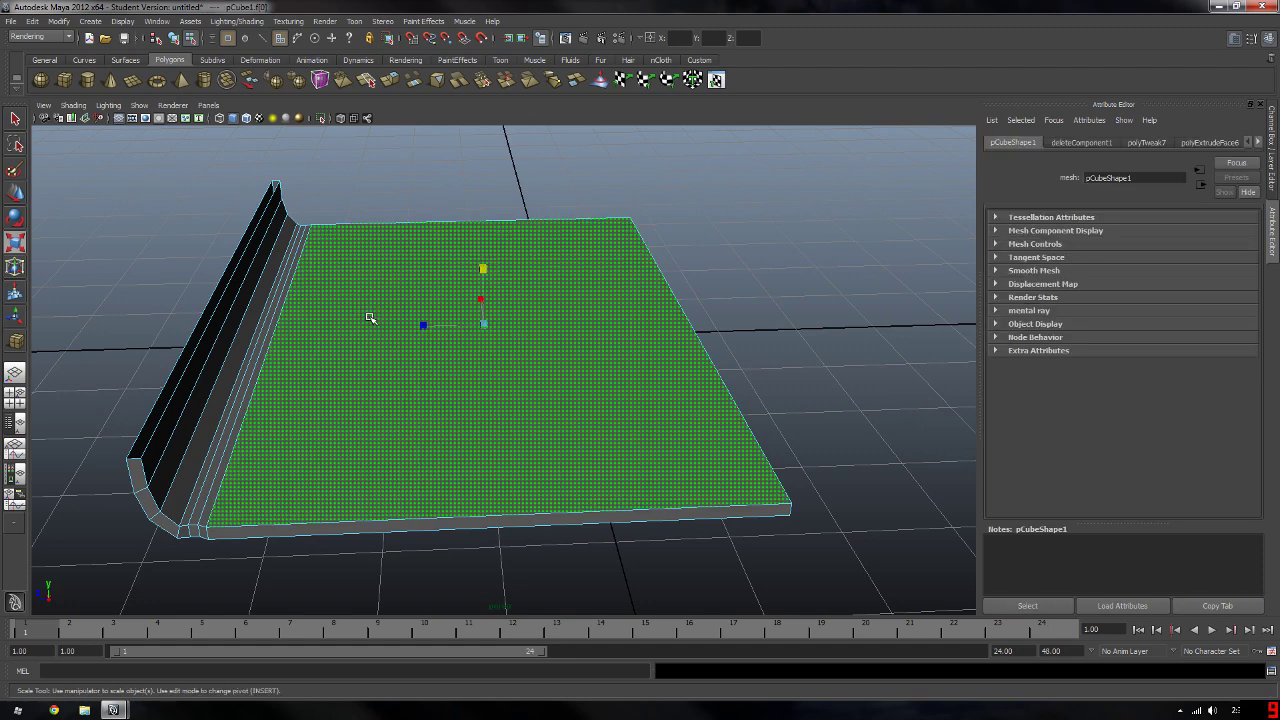
pyautogui.moveTo(390, 480)
pyautogui.keyDown('alt'); pyautogui.mouseDown()
pyautogui.moveTo(420, 449)
pyautogui.moveTo(360, 494)
pyautogui.mouseUp(); pyautogui.keyUp('alt')
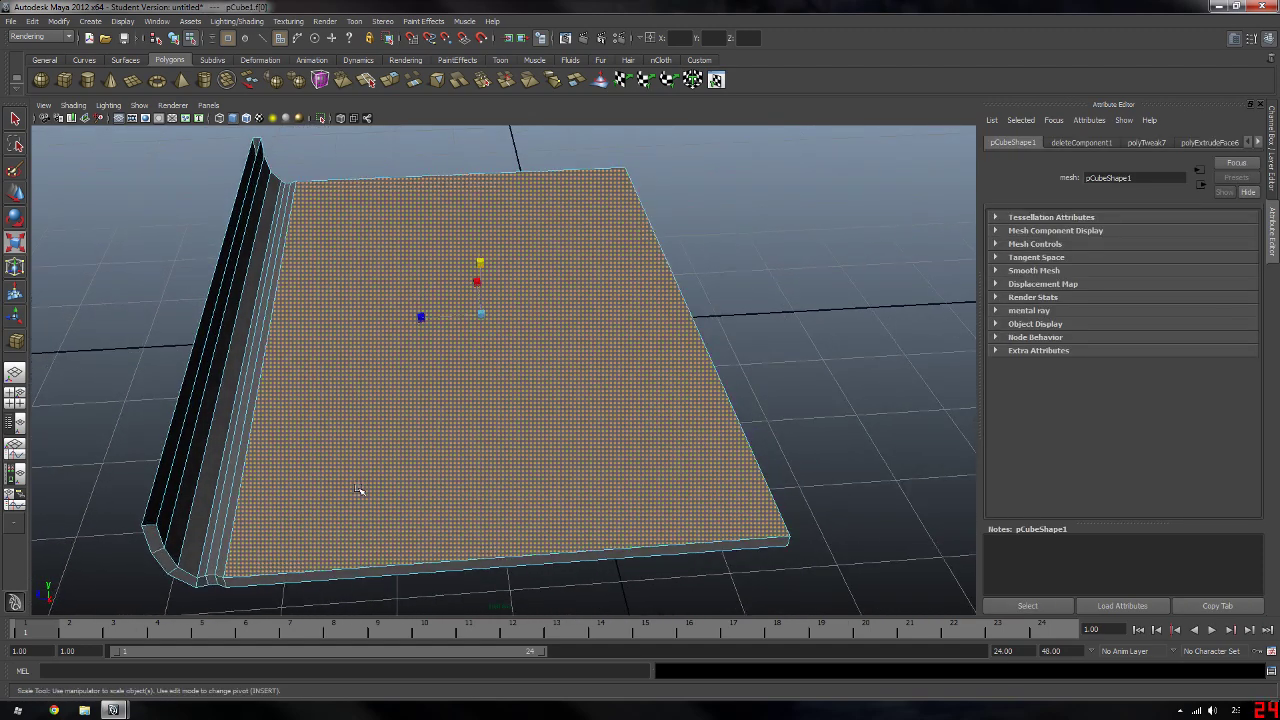
pyautogui.hotkey('ctrl', 'e')
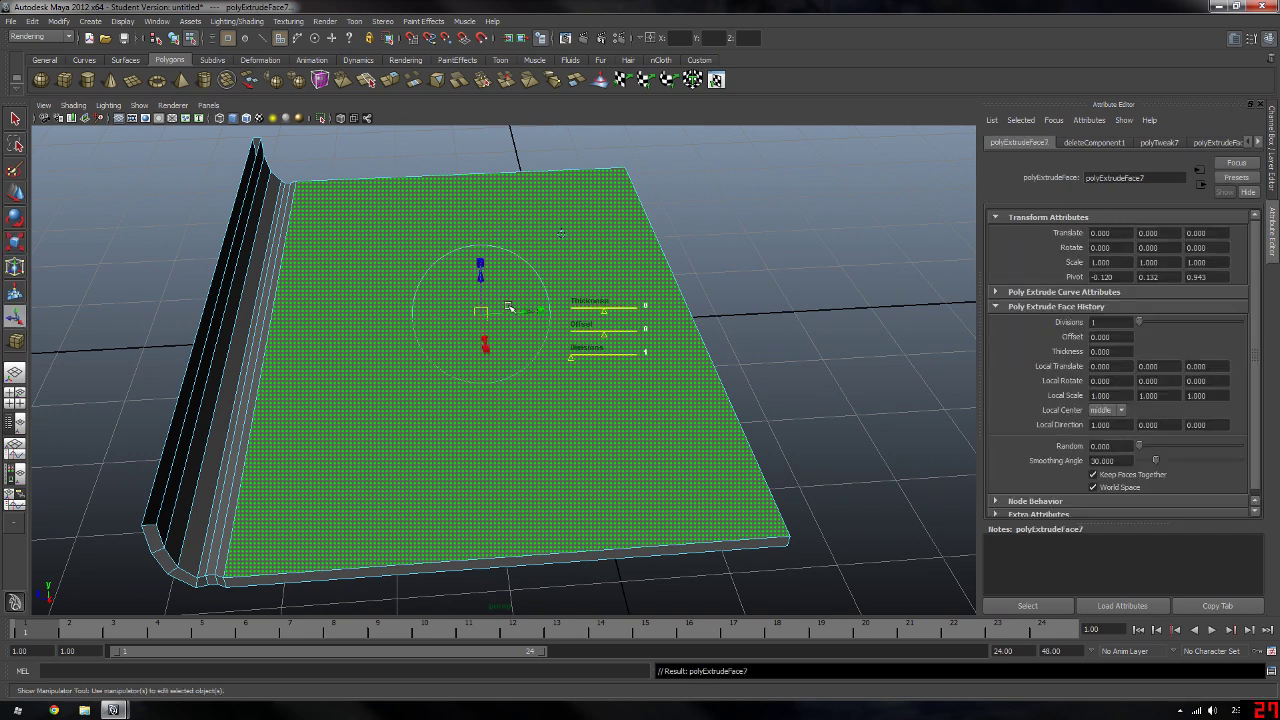
pyautogui.press('r')
pyautogui.moveTo(482, 317)
pyautogui.mouseDown()
pyautogui.moveTo(380, 366)
pyautogui.moveTo(374, 340)
pyautogui.moveTo(491, 326)
pyautogui.moveTo(454, 357)
pyautogui.moveTo(480, 414)
pyautogui.moveTo(474, 371)
pyautogui.mouseUp()
pyautogui.moveTo(474, 371)
pyautogui.keyDown('alt'); pyautogui.mouseDown(button='middle')
pyautogui.moveTo(583, 491)
pyautogui.moveTo(559, 441)
pyautogui.mouseUp(button='middle'); pyautogui.keyUp('alt')
pyautogui.scroll(-2, 559, 441)
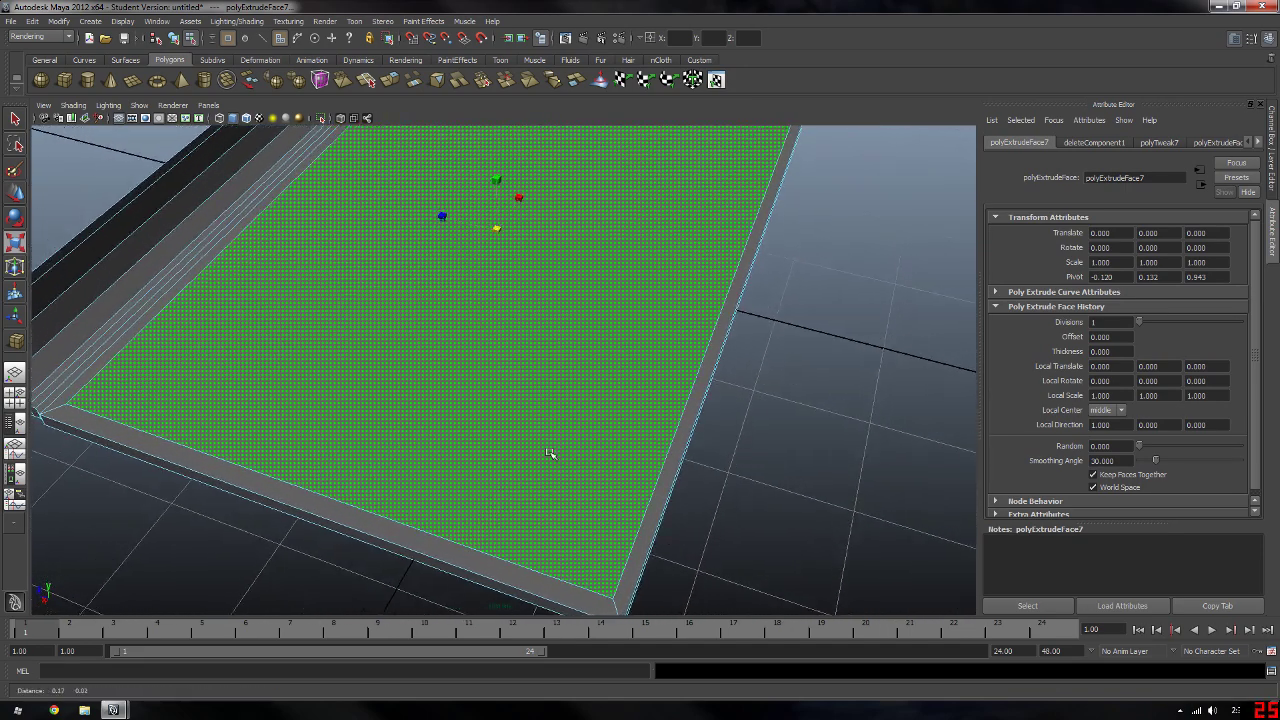
pyautogui.press('w')
pyautogui.moveTo(457, 222); pyautogui.dragTo(480, 226)
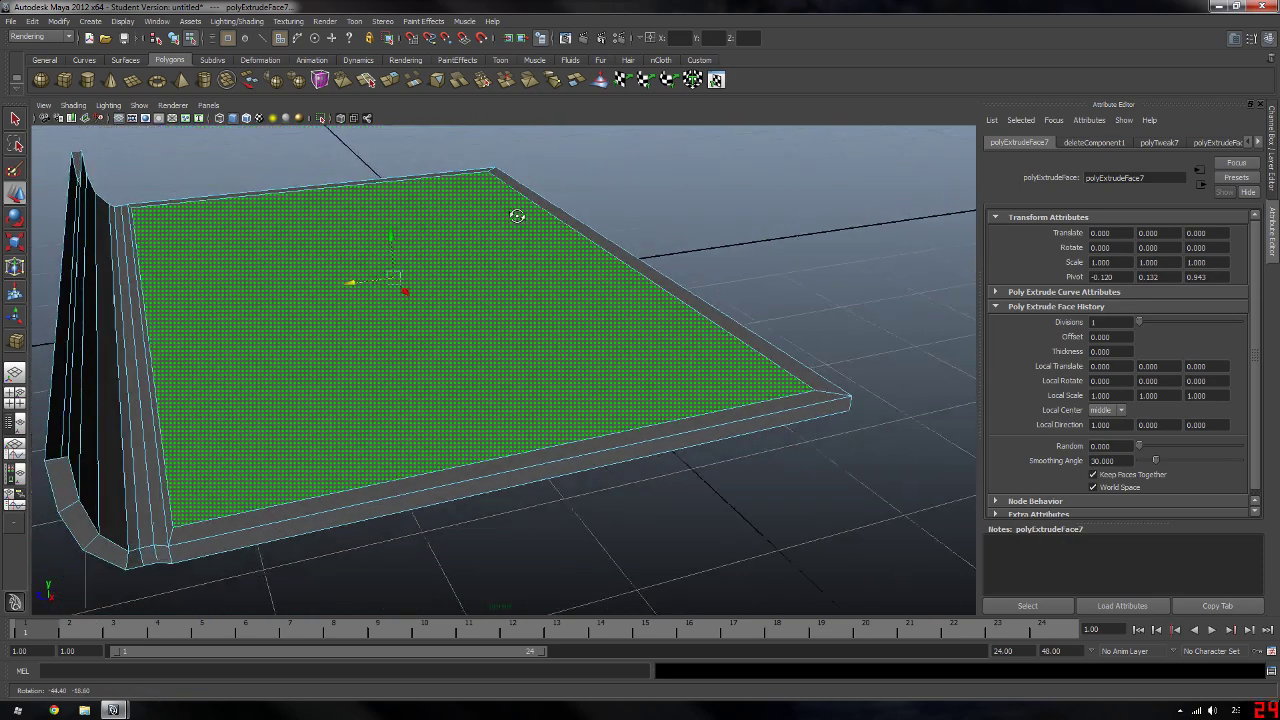
pyautogui.keyDown('alt'); pyautogui.moveTo(480, 226); pyautogui.dragTo(486, 223); pyautogui.keyUp('alt')
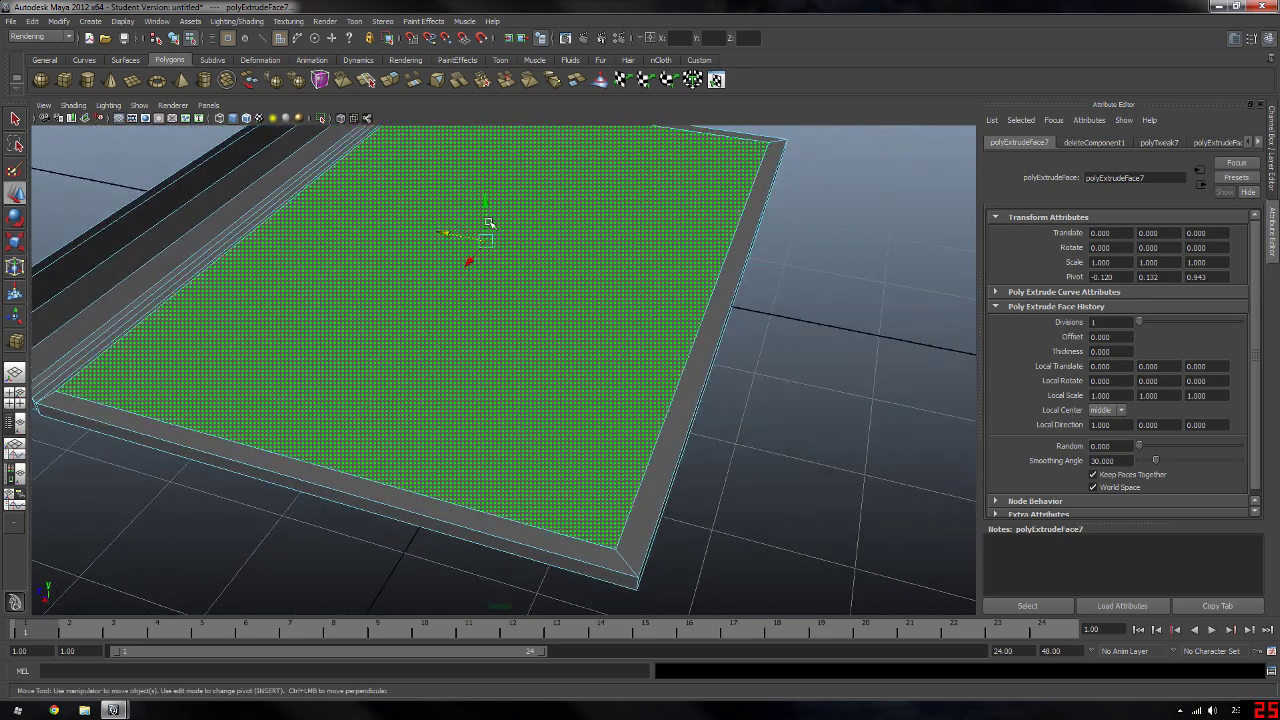
pyautogui.press('r')
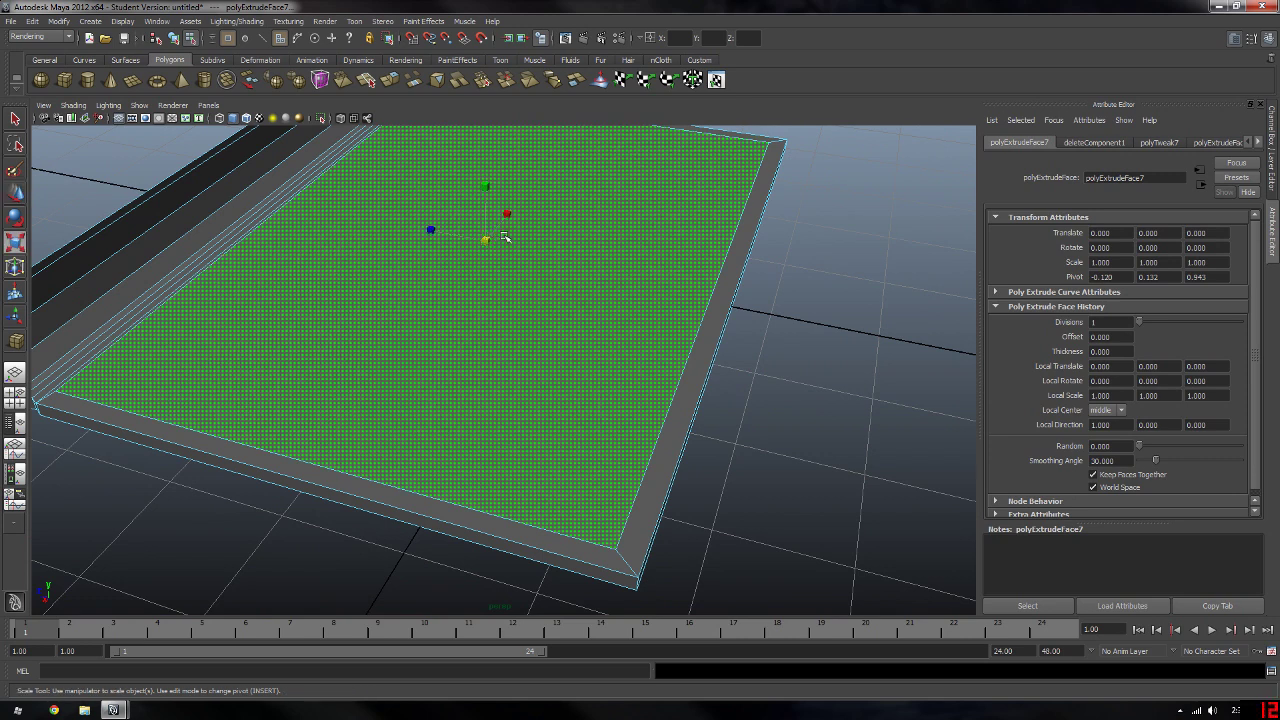
# Step: Extrude the inset face again and move it up into a tall page block
pyautogui.hotkey('ctrl', 'e')
pyautogui.press('w')
pyautogui.moveTo(481, 203); pyautogui.dragTo(486, 157)
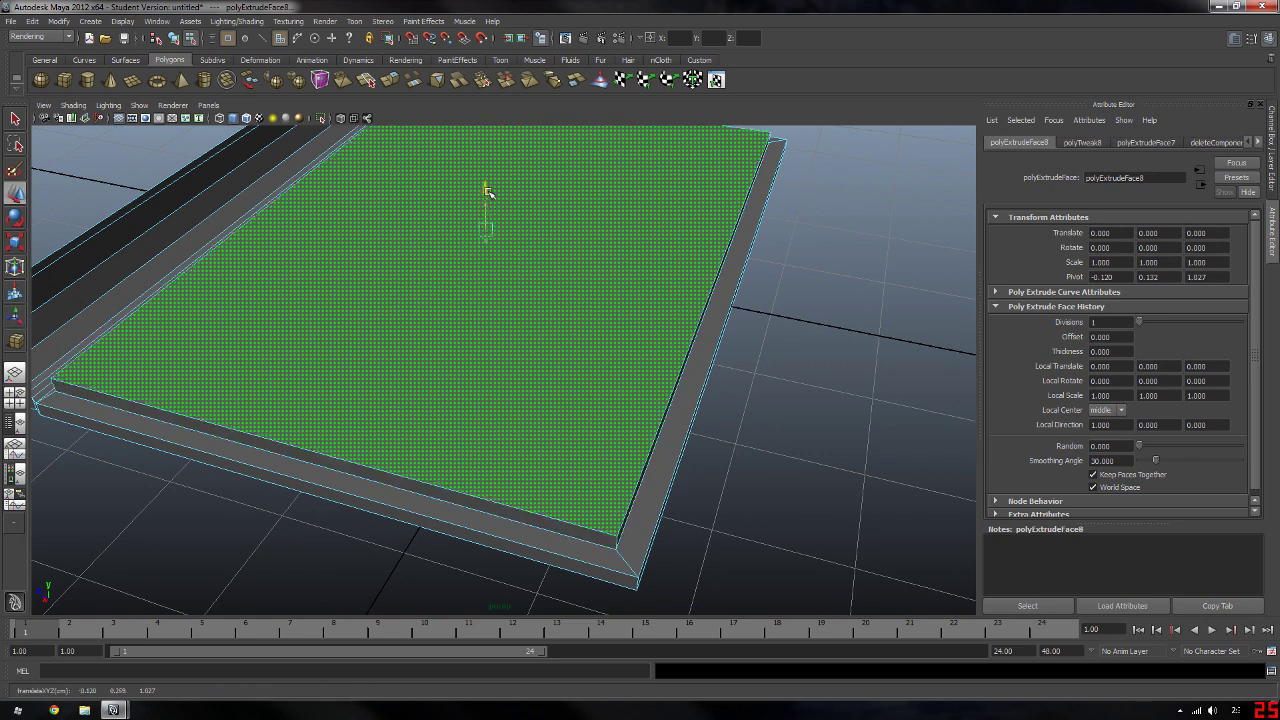
pyautogui.keyDown('alt'); pyautogui.moveTo(335, 268); pyautogui.dragTo(459, 289); pyautogui.keyUp('alt')
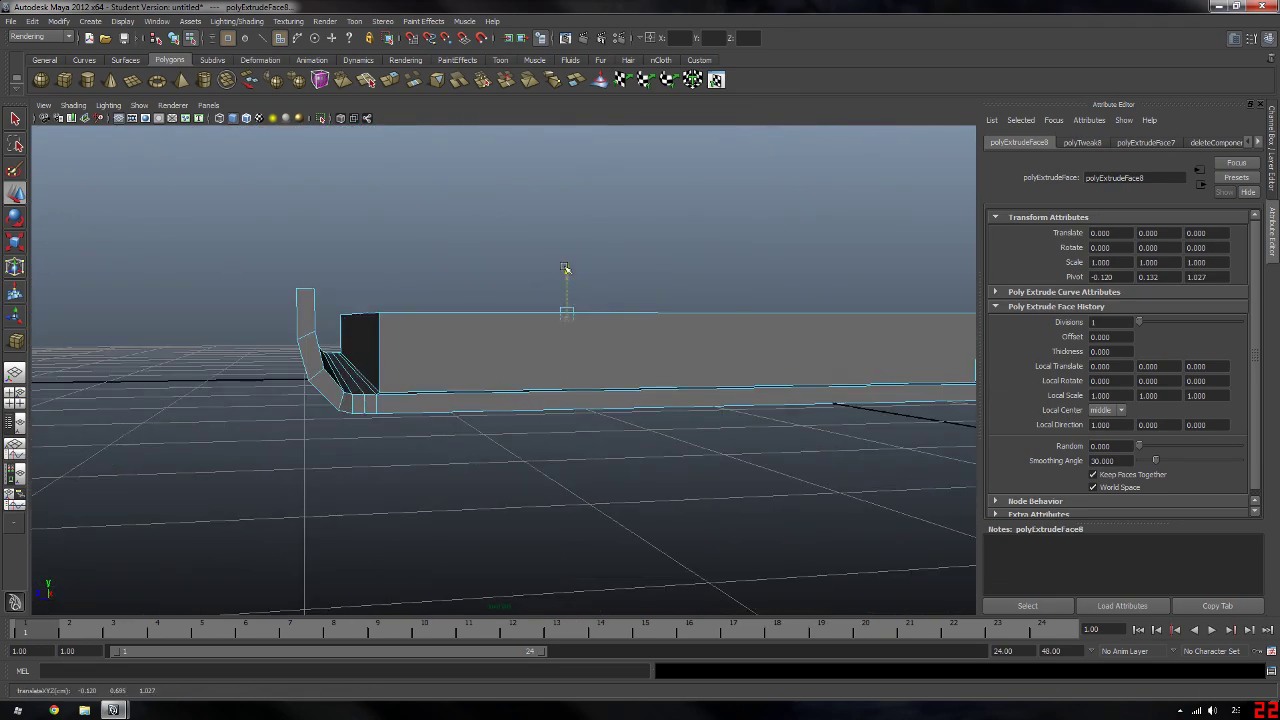
pyautogui.moveTo(570, 299)
pyautogui.keyDown('alt'); pyautogui.mouseDown()
pyautogui.moveTo(471, 311)
pyautogui.moveTo(509, 325)
pyautogui.mouseUp(); pyautogui.keyUp('alt')
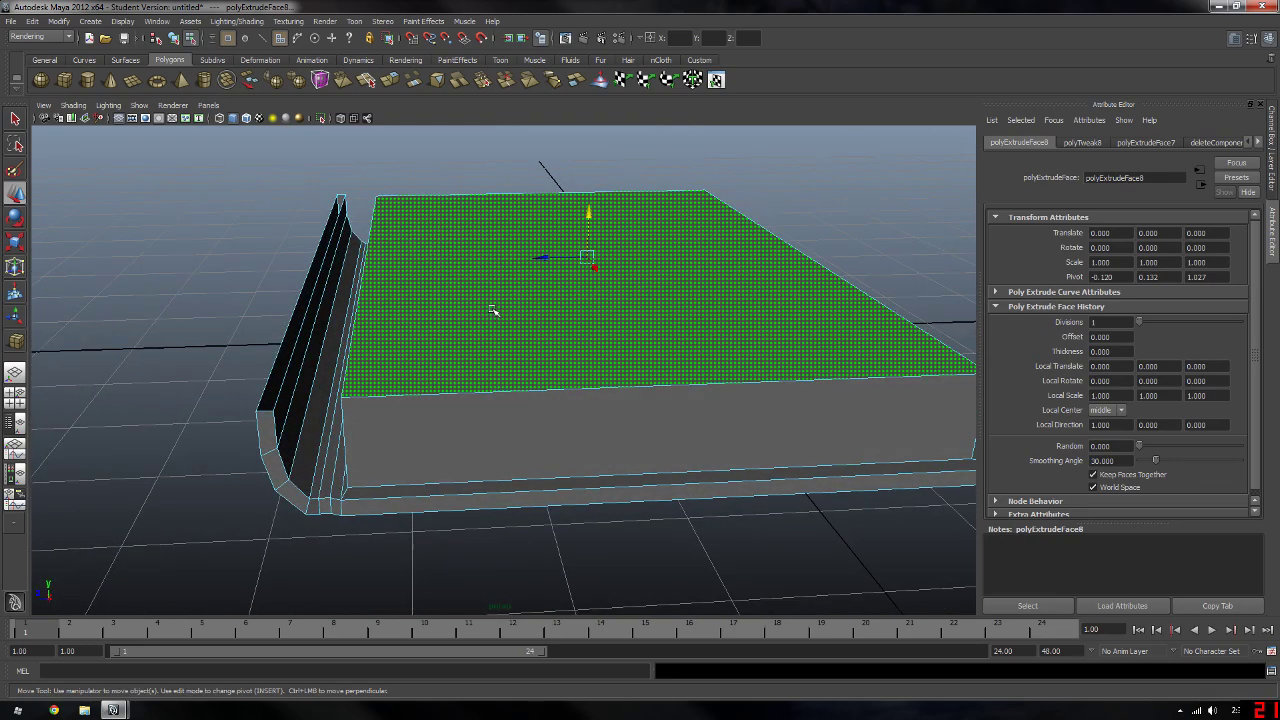
pyautogui.click(589, 373)
# Step: Delete the page block's top face, leaving an open hollow box
pyautogui.press('Delete')
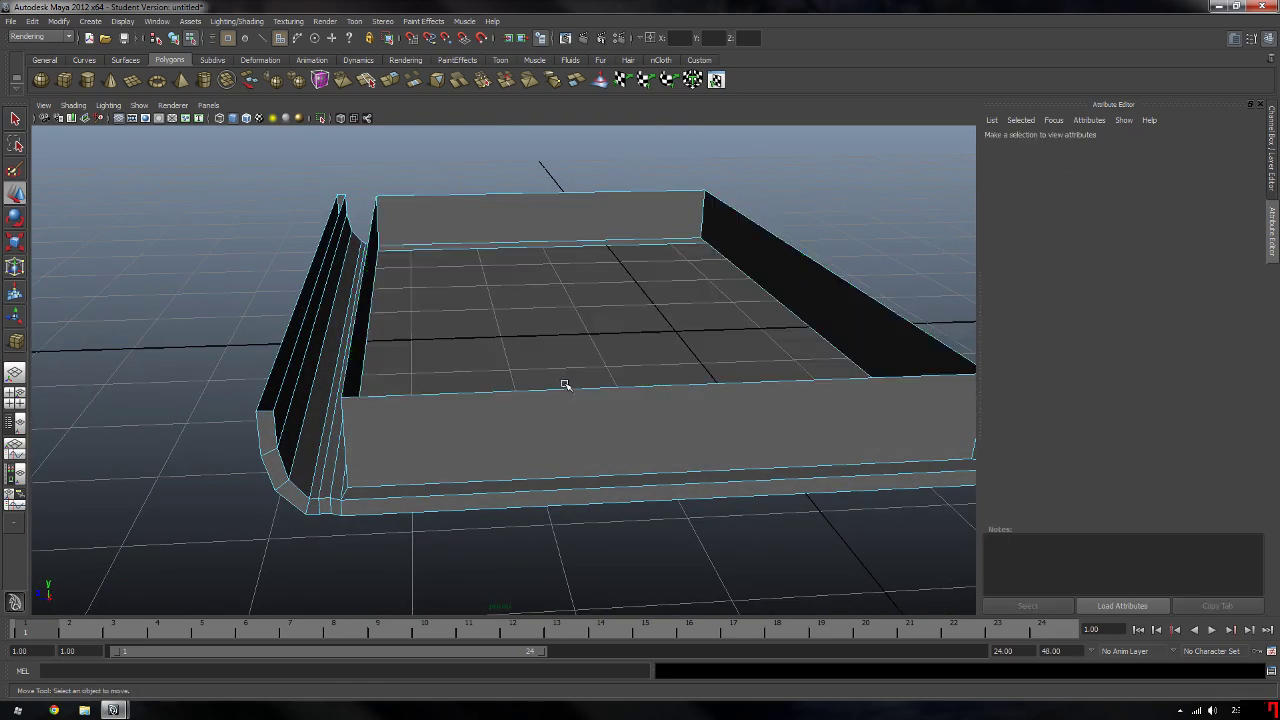
pyautogui.scroll(-5, 598, 397)
pyautogui.moveTo(614, 334)
pyautogui.keyDown('alt'); pyautogui.mouseDown()
pyautogui.moveTo(551, 346)
pyautogui.moveTo(589, 340)
pyautogui.mouseUp(); pyautogui.keyUp('alt')
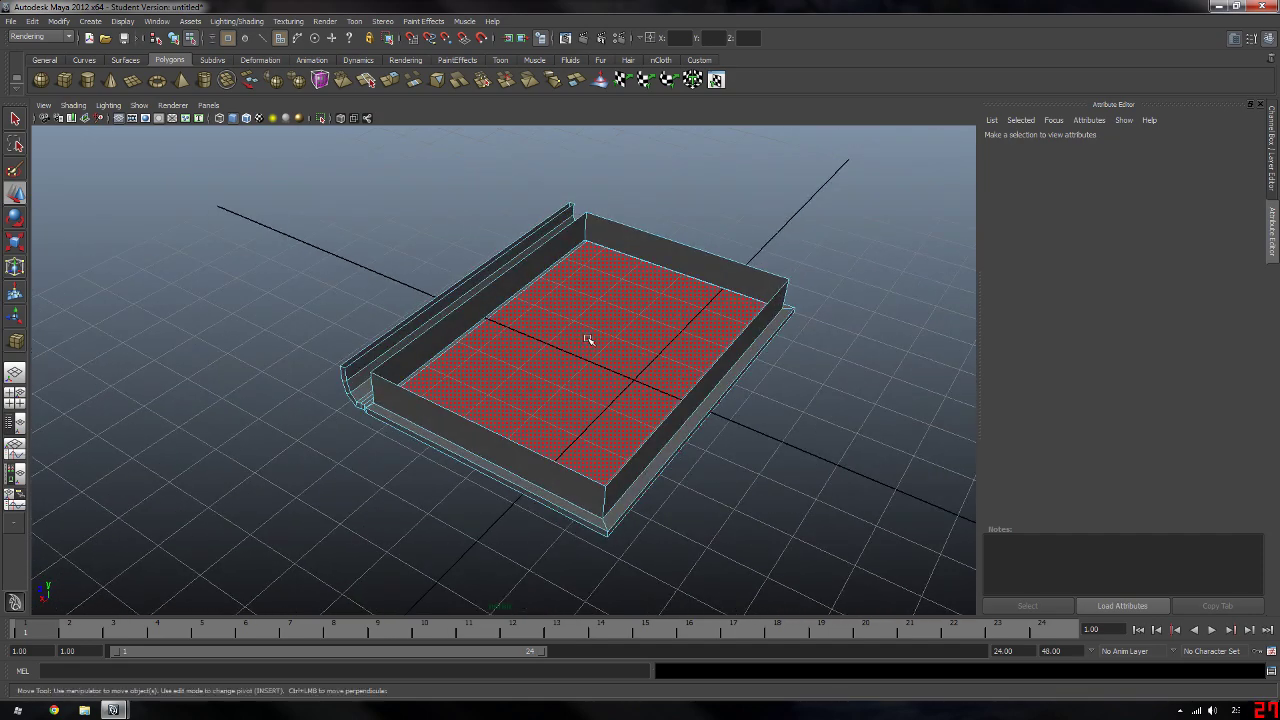
pyautogui.click(688, 379)
# Step: Return to object mode and select the whole half-book mesh
pyautogui.scroll(5, 688, 379)
pyautogui.scroll(3, 457, 397)
pyautogui.moveTo(457, 397)
pyautogui.keyDown('alt'); pyautogui.mouseDown()
pyautogui.moveTo(401, 367)
pyautogui.moveTo(271, 379)
pyautogui.moveTo(183, 366)
pyautogui.moveTo(260, 400)
pyautogui.moveTo(353, 400)
pyautogui.mouseUp(); pyautogui.keyUp('alt')
pyautogui.scroll(-5, 401, 367)
pyautogui.scroll(4, 271, 379)
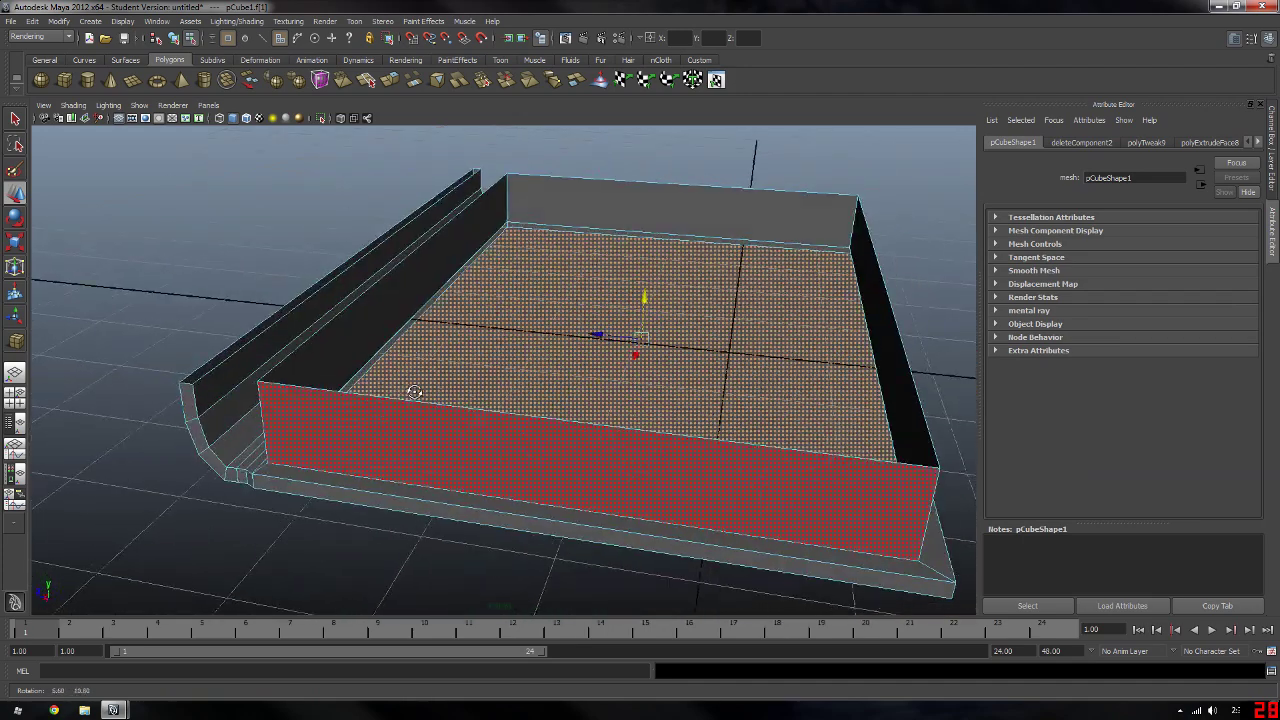
pyautogui.scroll(2, 353, 400)
pyautogui.moveTo(353, 400); pyautogui.dragTo(412, 377, button='right')
pyautogui.scroll(-5, 430, 513)
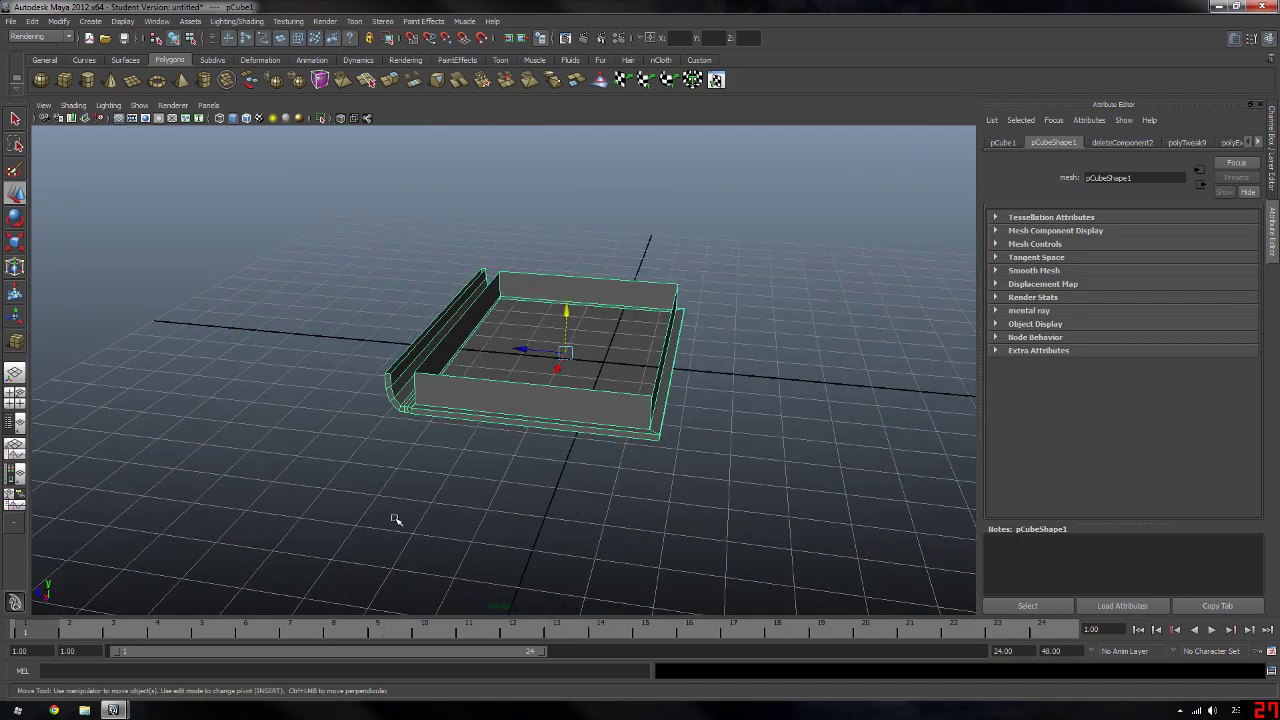
pyautogui.scroll(3, 547, 444)
pyautogui.moveTo(416, 355)
pyautogui.keyDown('alt'); pyautogui.mouseDown()
pyautogui.moveTo(480, 330)
pyautogui.moveTo(557, 347)
pyautogui.mouseUp(); pyautogui.keyUp('alt')
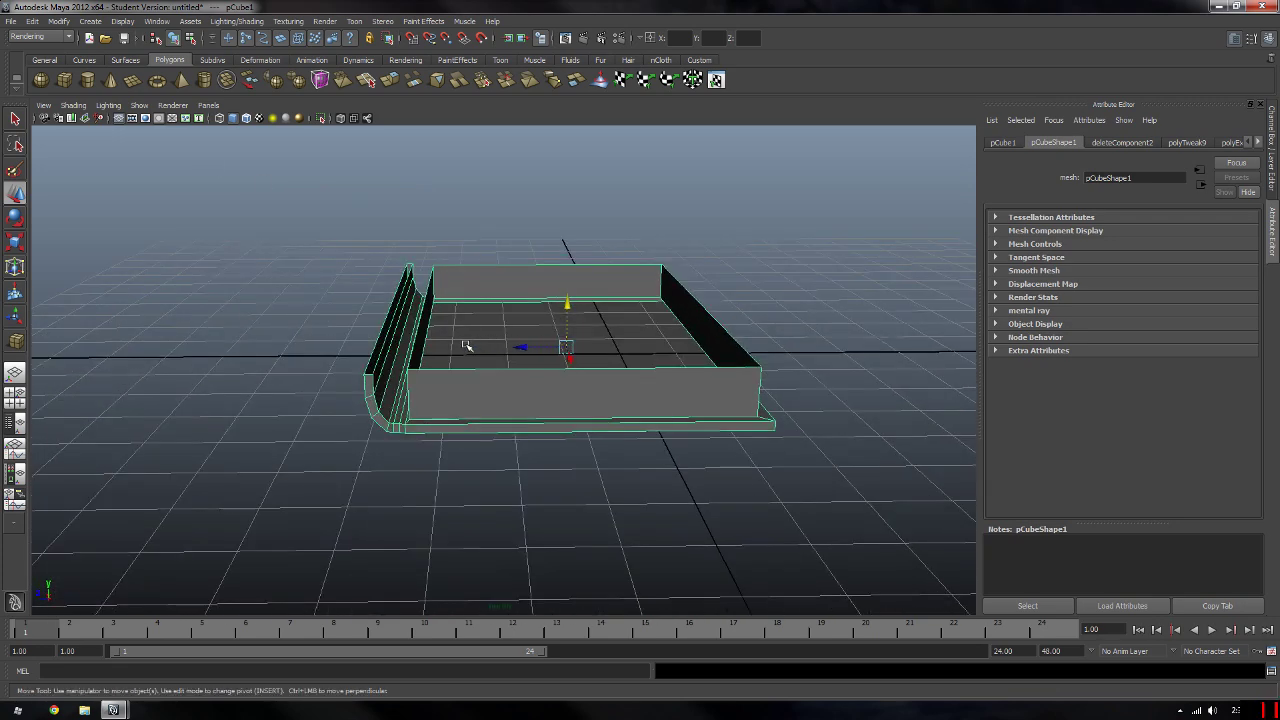
# Step: Snap the half book's pivot onto its outer top corner vertex
pyautogui.press('Insert')
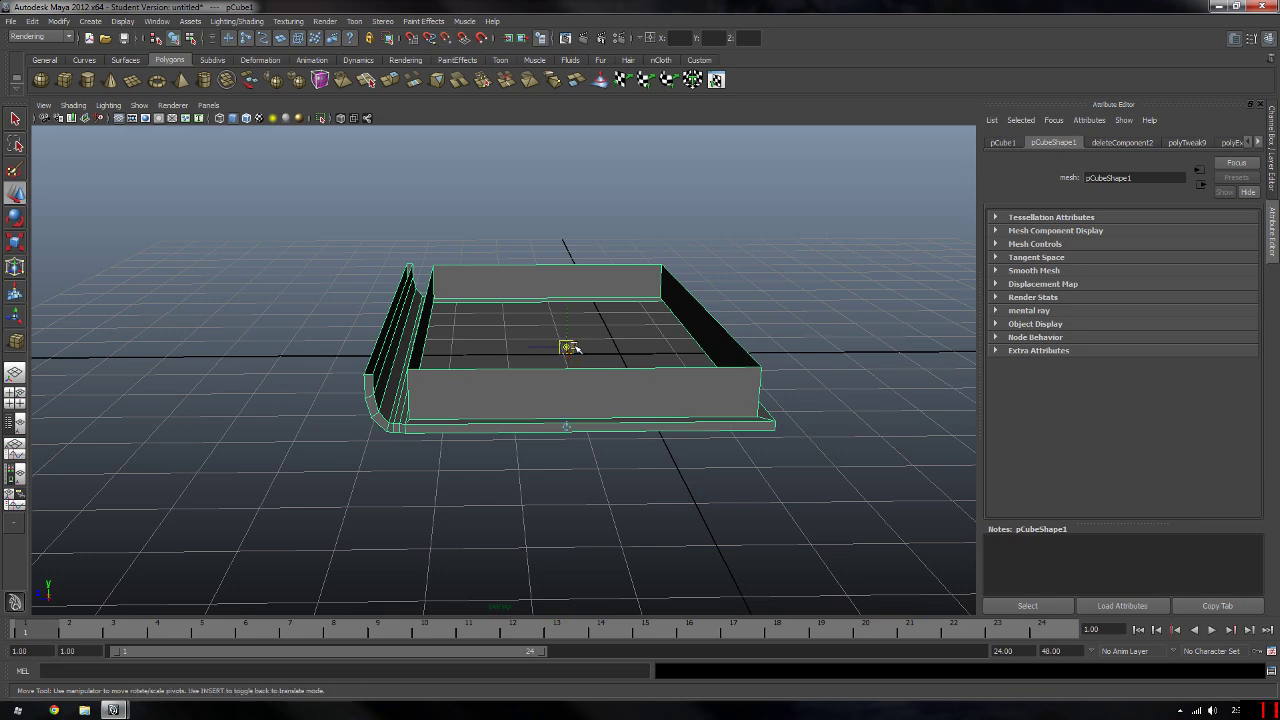
pyautogui.moveTo(567, 347)
pyautogui.mouseDown()
pyautogui.moveTo(680, 349)
pyautogui.moveTo(745, 370)
pyautogui.mouseUp()
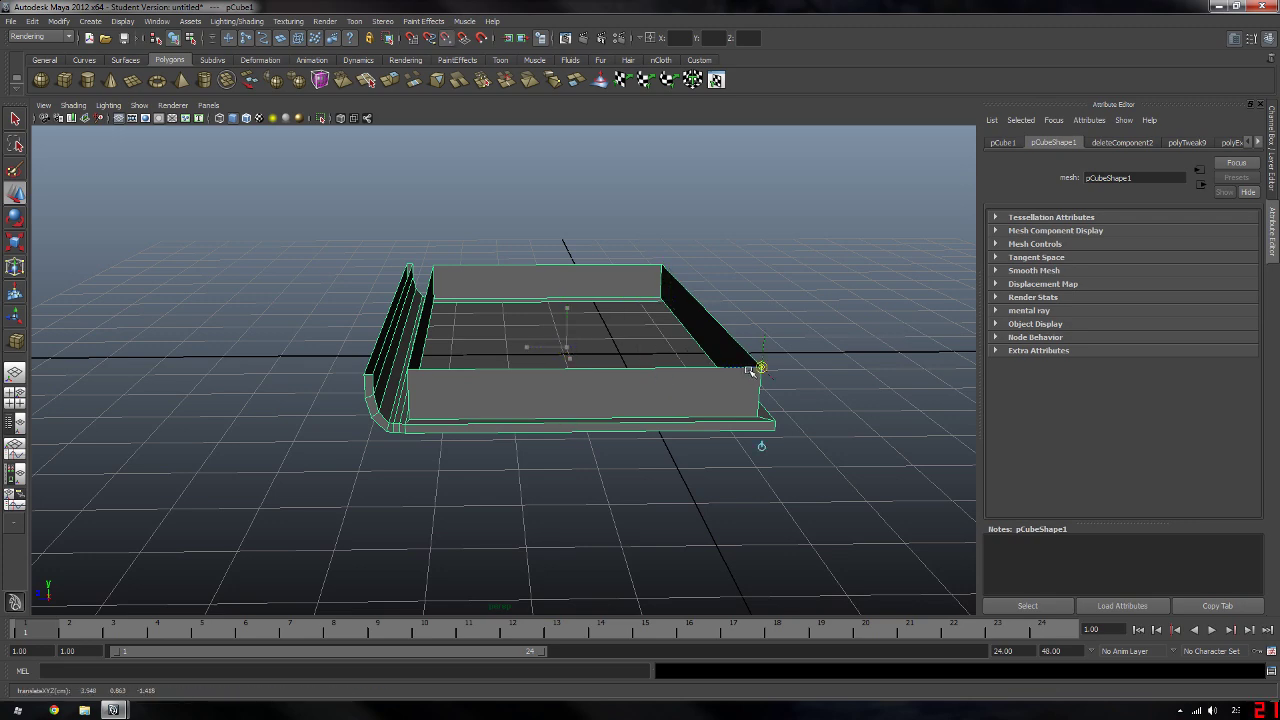
pyautogui.moveTo(814, 400)
pyautogui.keyDown('alt'); pyautogui.mouseDown()
pyautogui.moveTo(714, 400)
pyautogui.moveTo(697, 417)
pyautogui.moveTo(620, 422)
pyautogui.moveTo(712, 417)
pyautogui.mouseUp(); pyautogui.keyUp('alt')
# Step: Duplicate Special the half book as an instance with Scale Y -1 to mirror it
pyautogui.click(32, 21)
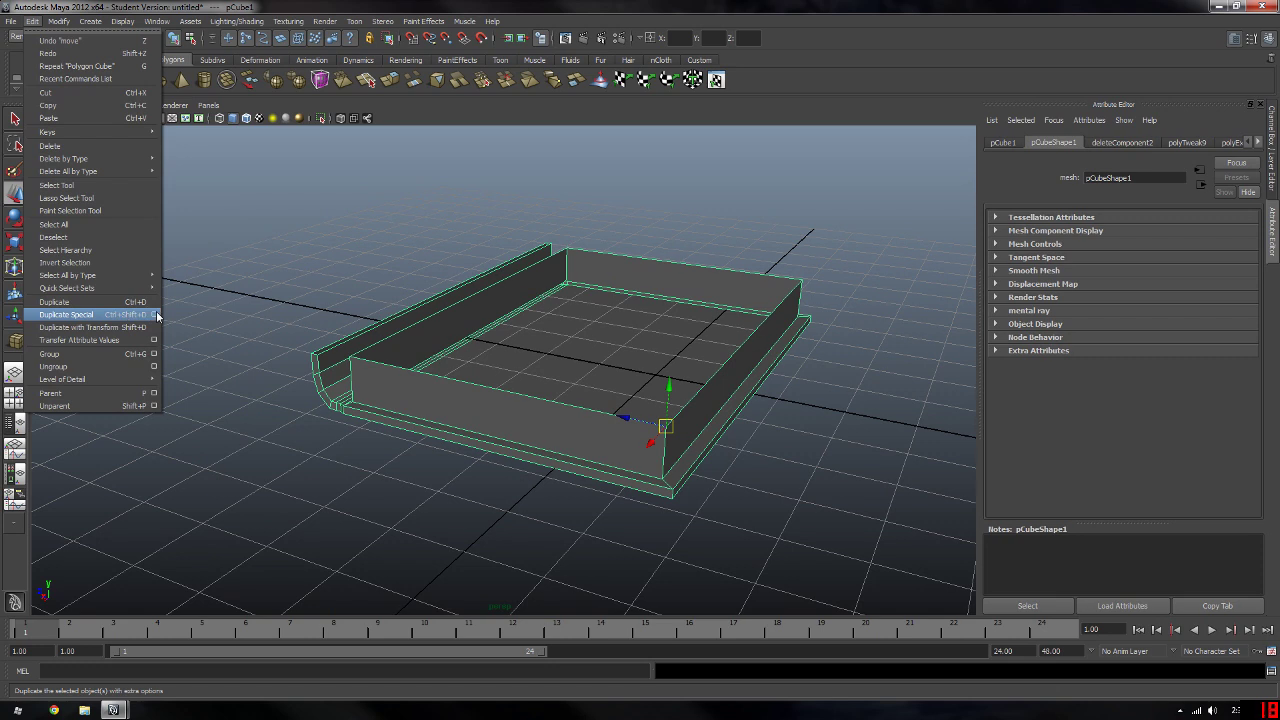
pyautogui.click(156, 315)
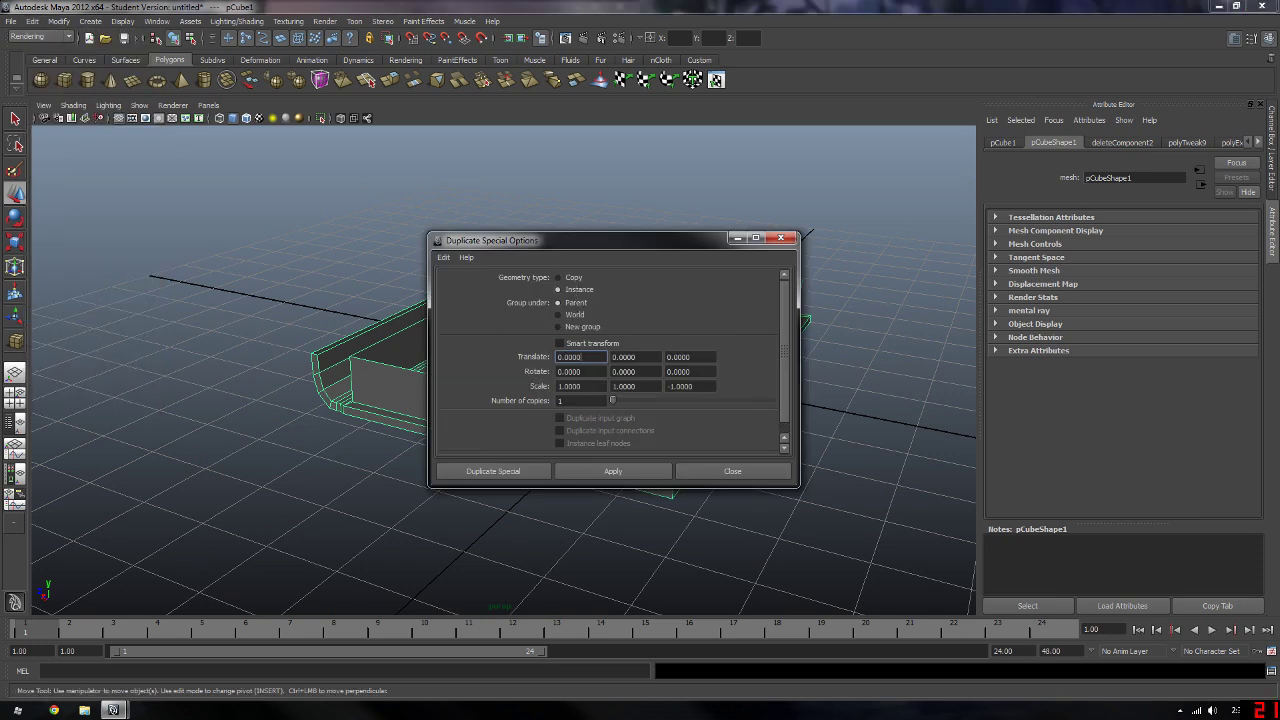
pyautogui.press('Tab')
pyautogui.press('Tab')
pyautogui.press('Tab')
pyautogui.press('Tab')
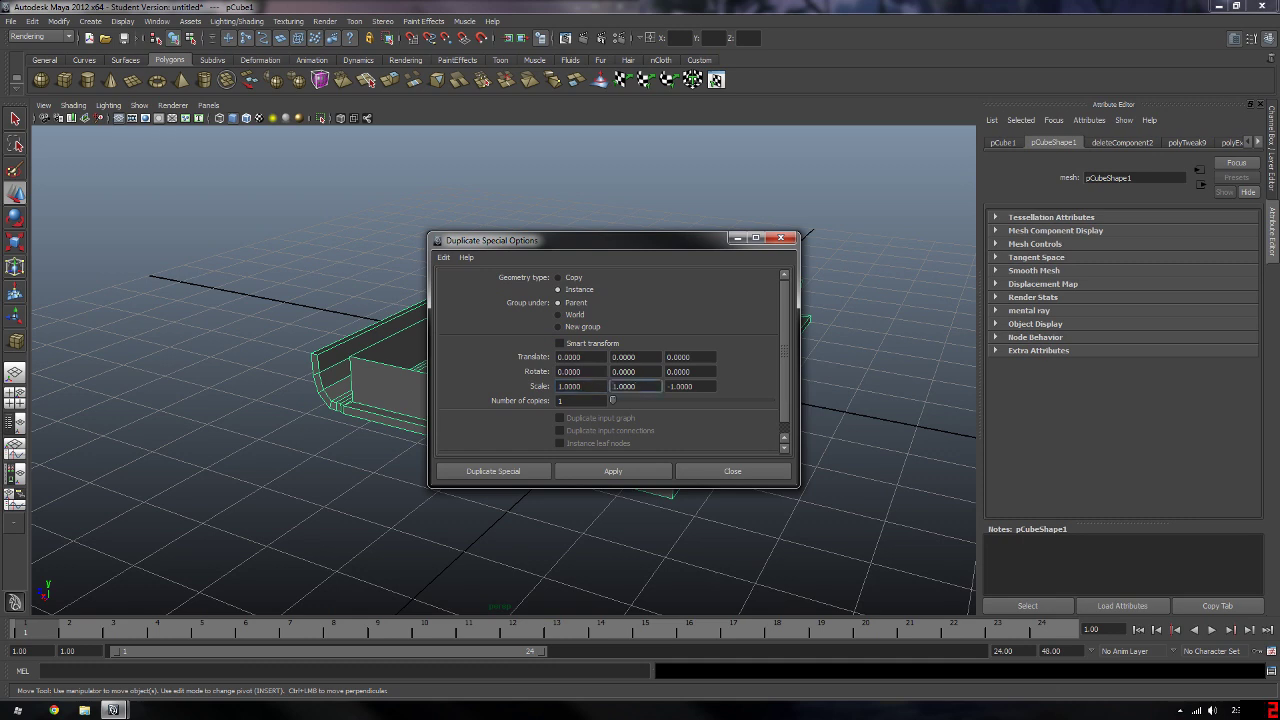
pyautogui.write('-')
pyautogui.press('Tab')
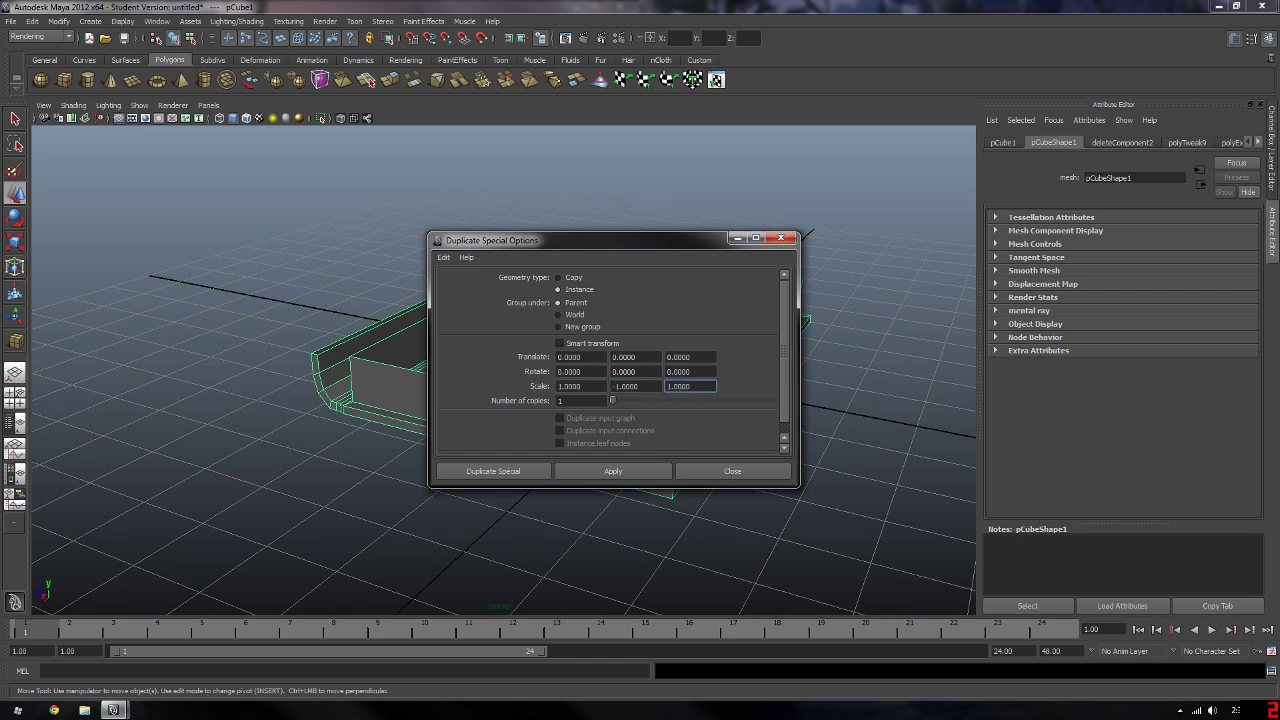
pyautogui.hotkey('shift', 'Tab')
pyautogui.hotkey('shift', 'Tab')
pyautogui.press('Tab')
pyautogui.press('Tab')
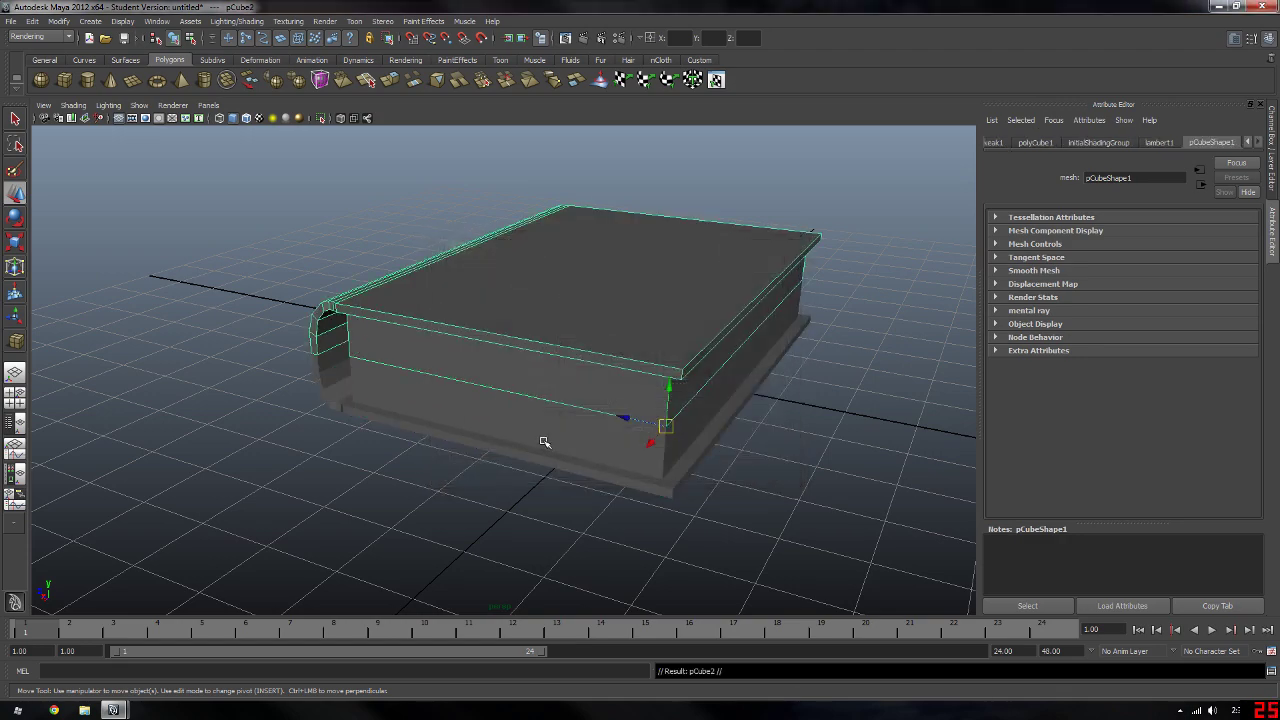
pyautogui.moveTo(543, 443)
pyautogui.keyDown('alt'); pyautogui.mouseDown()
pyautogui.moveTo(437, 452)
pyautogui.moveTo(453, 452)
pyautogui.mouseUp(); pyautogui.keyUp('alt')
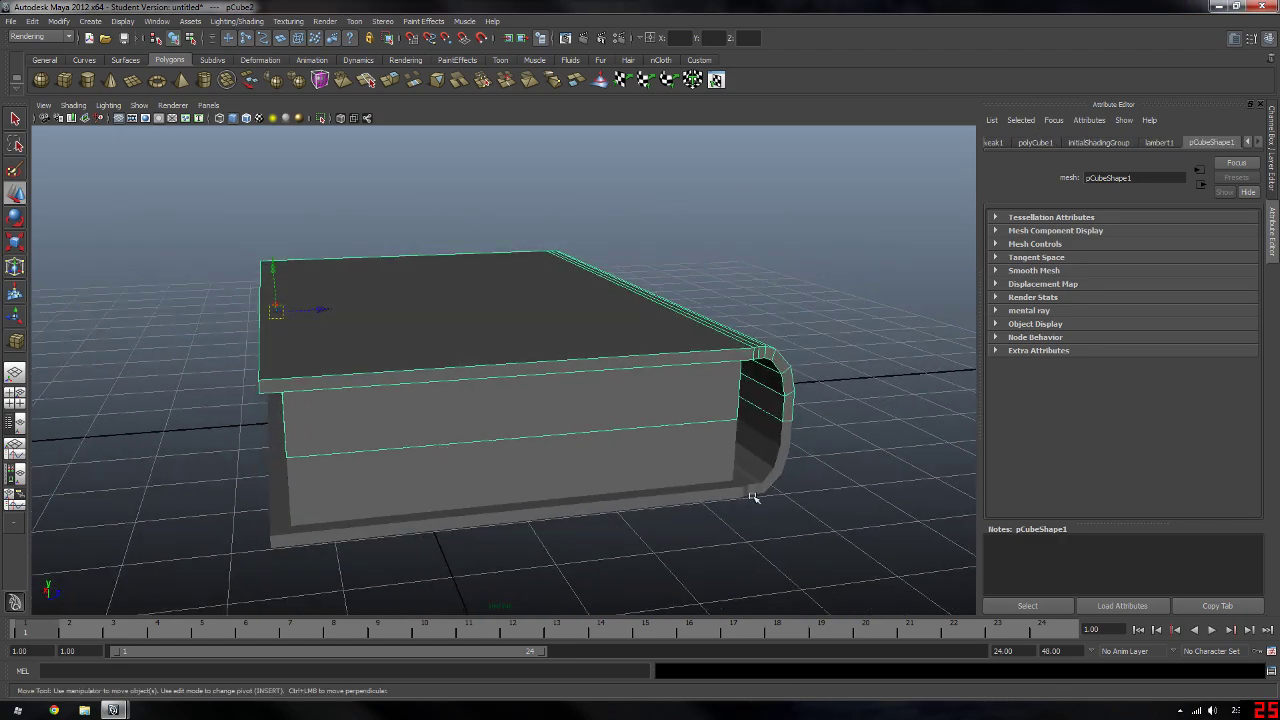
pyautogui.click(770, 502)
pyautogui.keyDown('alt'); pyautogui.moveTo(881, 459); pyautogui.dragTo(799, 447); pyautogui.keyUp('alt')
pyautogui.scroll(2, 508, 367)
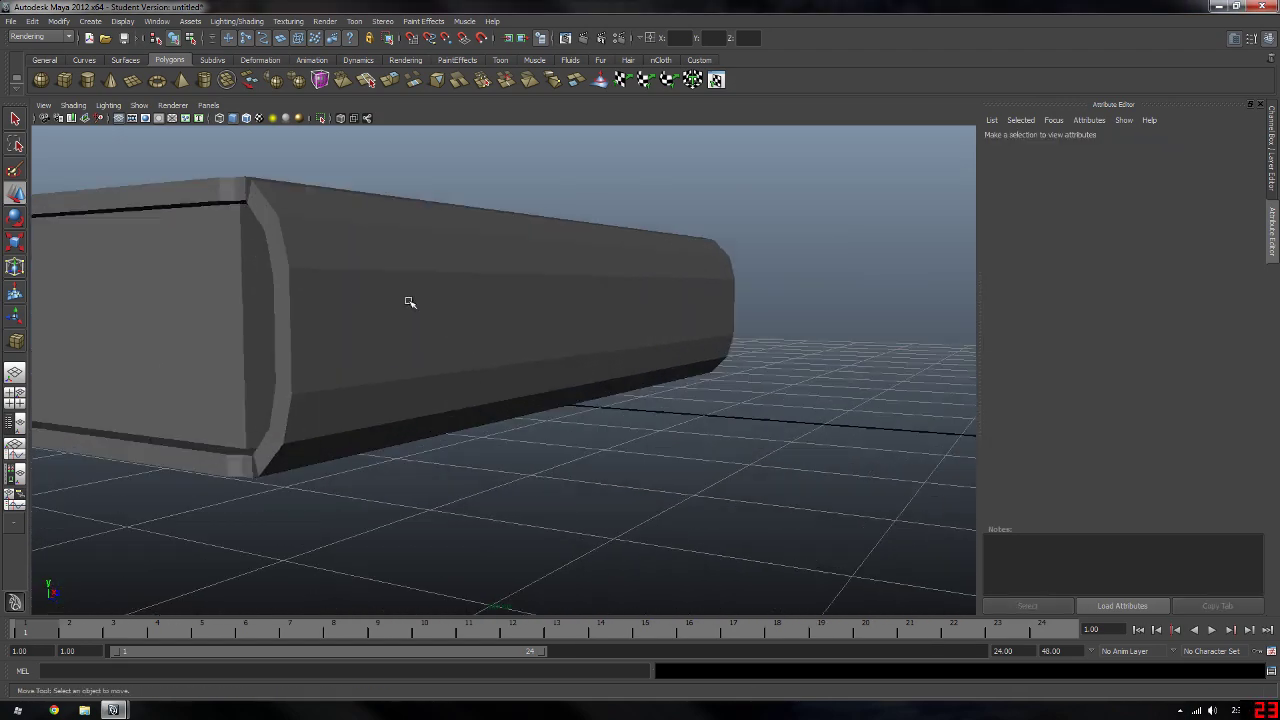
pyautogui.keyDown('alt'); pyautogui.moveTo(409, 303); pyautogui.dragTo(363, 277); pyautogui.keyUp('alt')
pyautogui.scroll(3, 371, 318)
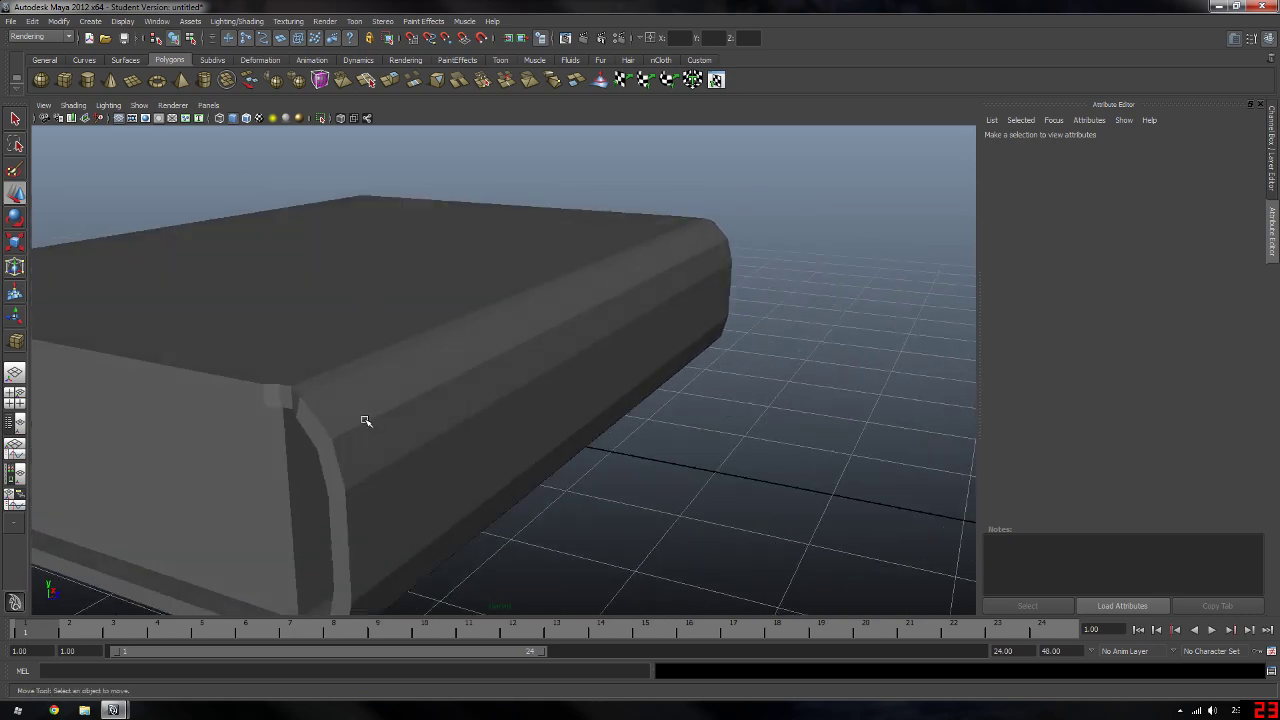
pyautogui.keyDown('alt'); pyautogui.moveTo(365, 421); pyautogui.dragTo(337, 423); pyautogui.keyUp('alt')
pyautogui.click(441, 378)
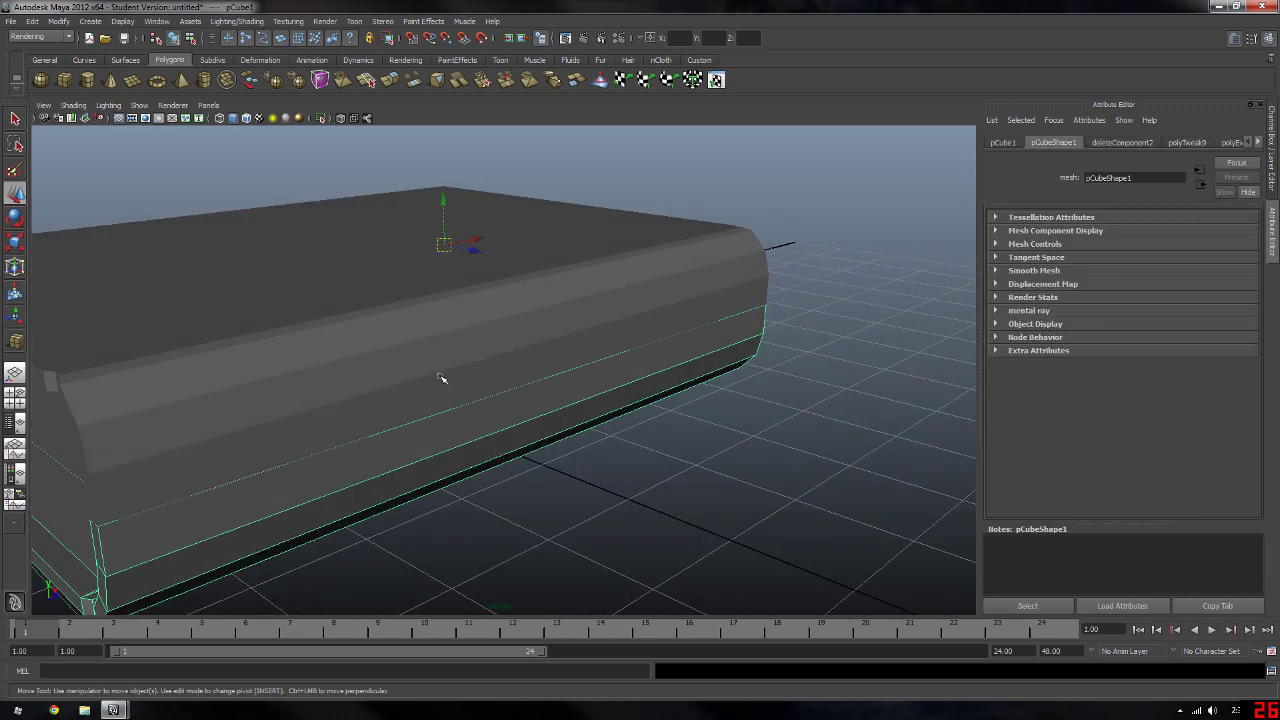
pyautogui.rightClick(441, 378)
# Step: Select the long edges running across the upper half's curved spine
pyautogui.click(428, 374)
pyautogui.moveTo(415, 366); pyautogui.dragTo(414, 341, button='right')
pyautogui.click(405, 376)
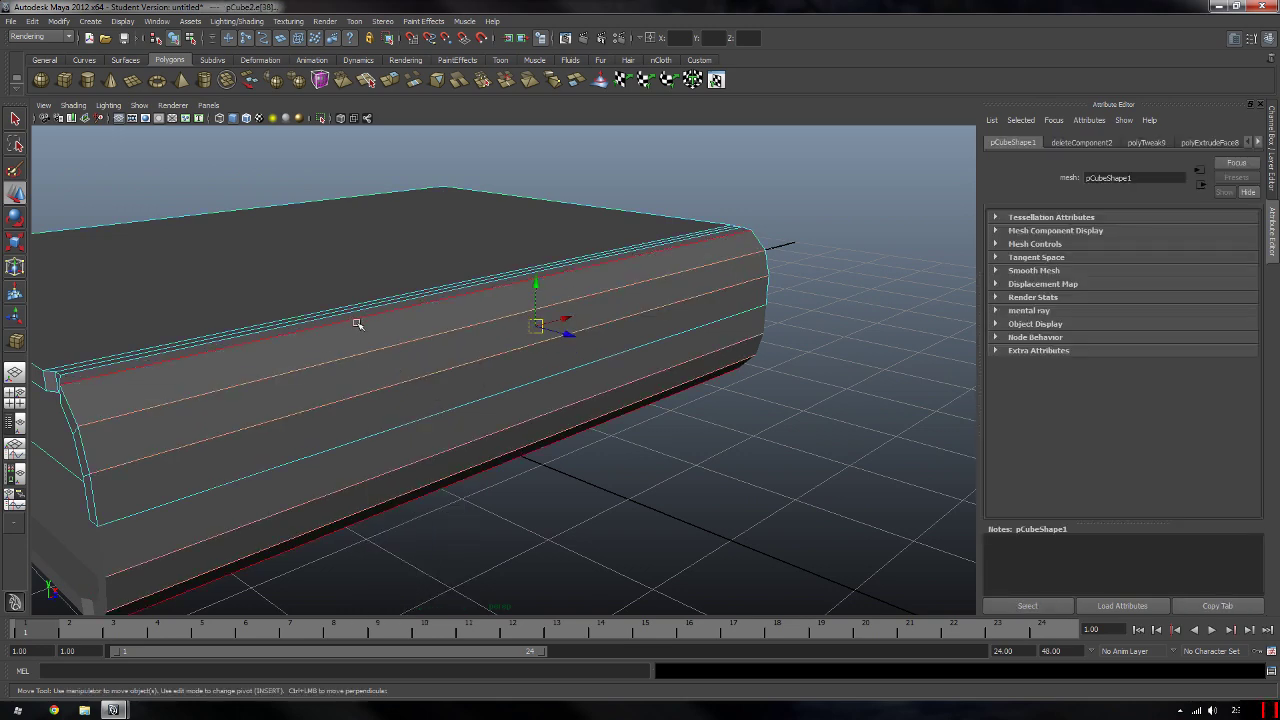
pyautogui.moveTo(357, 324)
pyautogui.keyDown('alt'); pyautogui.mouseDown()
pyautogui.moveTo(334, 354)
pyautogui.moveTo(428, 383)
pyautogui.mouseUp(); pyautogui.keyUp('alt')
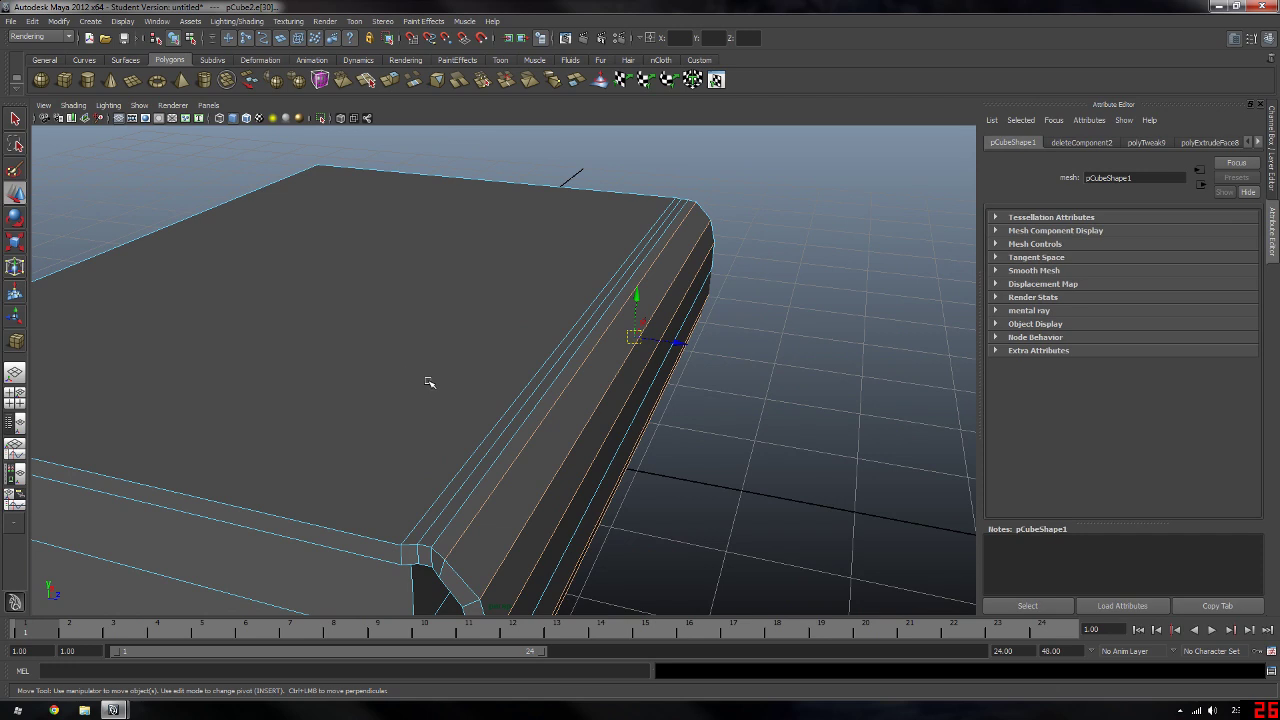
pyautogui.click(492, 447)
pyautogui.click(494, 446)
pyautogui.click(503, 444)
pyautogui.moveTo(505, 445)
pyautogui.keyDown('alt'); pyautogui.mouseDown()
pyautogui.moveTo(560, 463)
pyautogui.moveTo(523, 449)
pyautogui.moveTo(535, 393)
pyautogui.moveTo(429, 363)
pyautogui.mouseUp(); pyautogui.keyUp('alt')
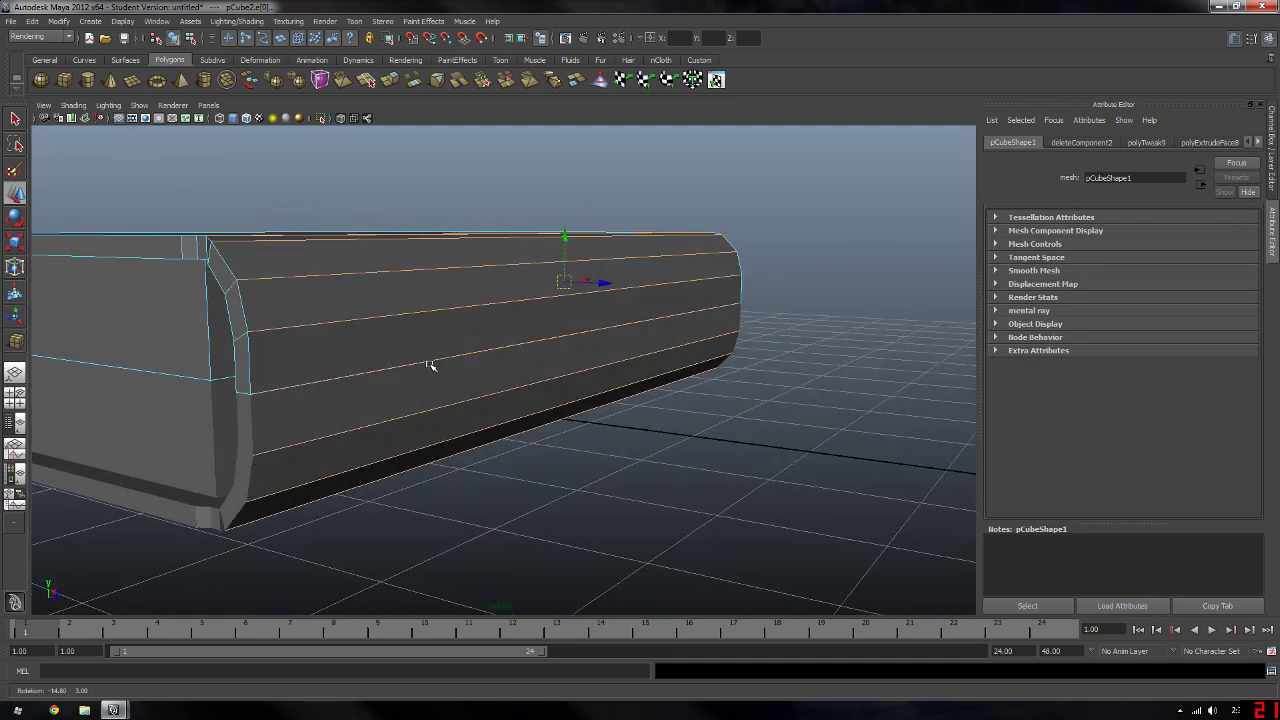
# Step: Soften the selected spine edges, then clear the selection
pyautogui.keyDown('shift'); pyautogui.rightClick(420, 272); pyautogui.keyUp('shift')
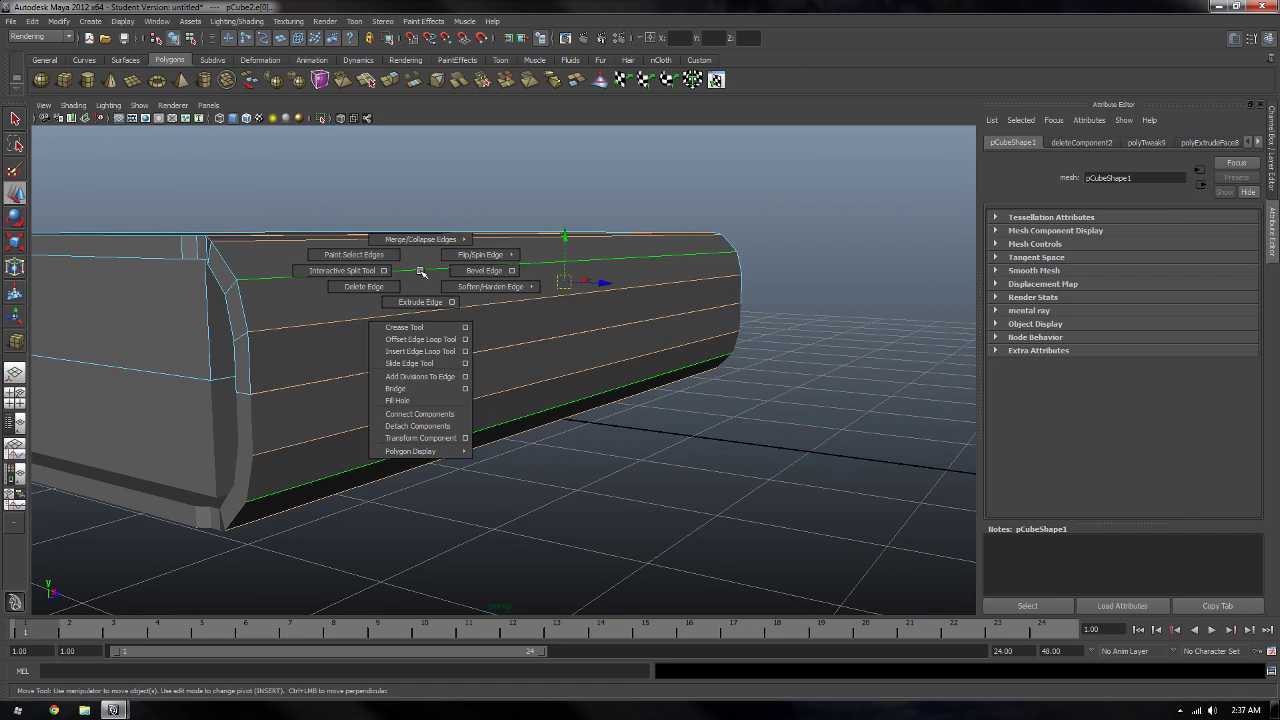
pyautogui.keyDown('shift'); pyautogui.moveTo(420, 272); pyautogui.dragTo(449, 272, button='right'); pyautogui.keyUp('shift')
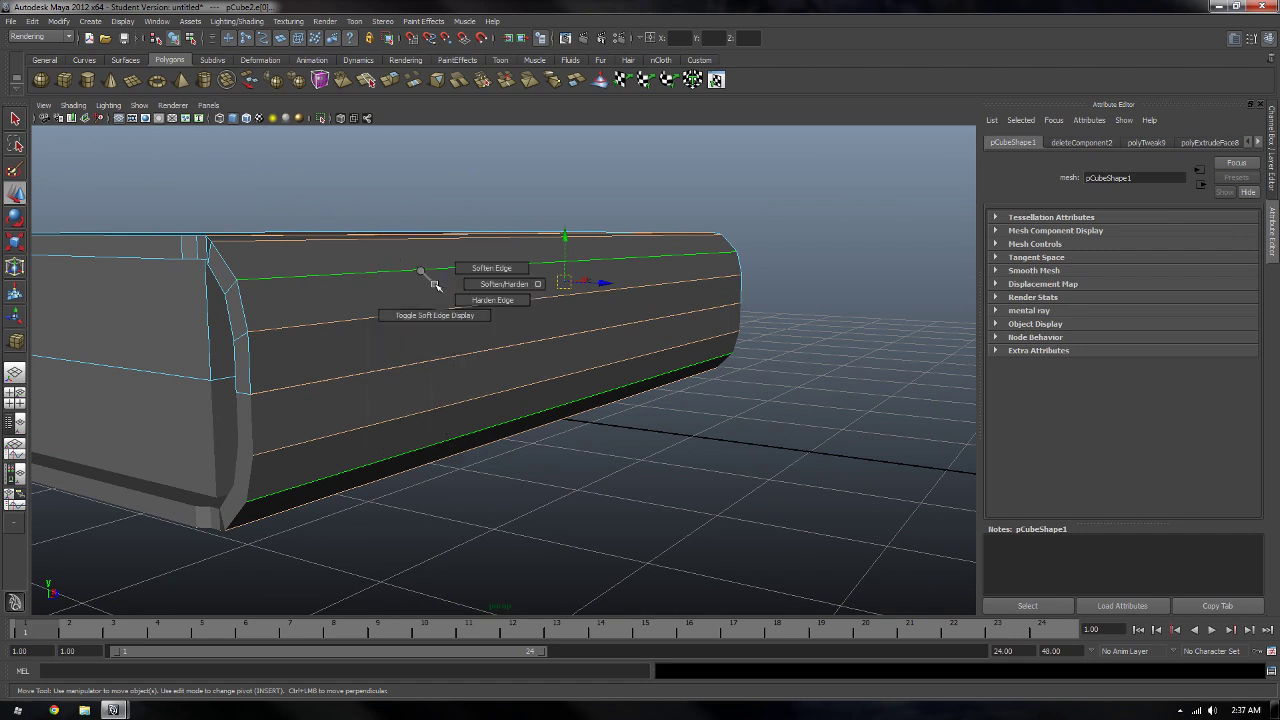
pyautogui.keyDown('shift'); pyautogui.moveTo(449, 272); pyautogui.dragTo(449, 272, button='right'); pyautogui.keyUp('shift')
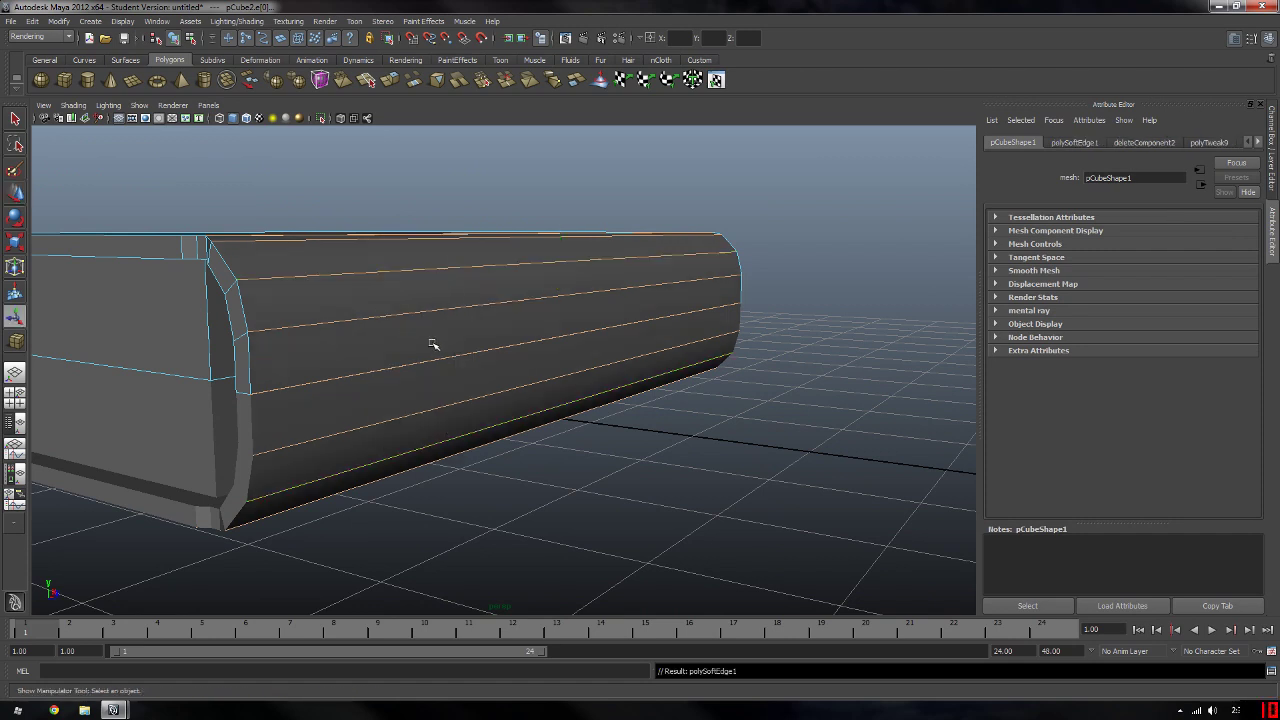
pyautogui.moveTo(490, 311); pyautogui.dragTo(523, 294, button='right')
pyautogui.click(811, 379)
pyautogui.moveTo(811, 379)
pyautogui.keyDown('alt'); pyautogui.mouseDown()
pyautogui.moveTo(651, 340)
pyautogui.moveTo(431, 349)
pyautogui.moveTo(449, 383)
pyautogui.moveTo(443, 354)
pyautogui.moveTo(369, 343)
pyautogui.mouseUp(); pyautogui.keyUp('alt')
pyautogui.rightClick(303, 333)
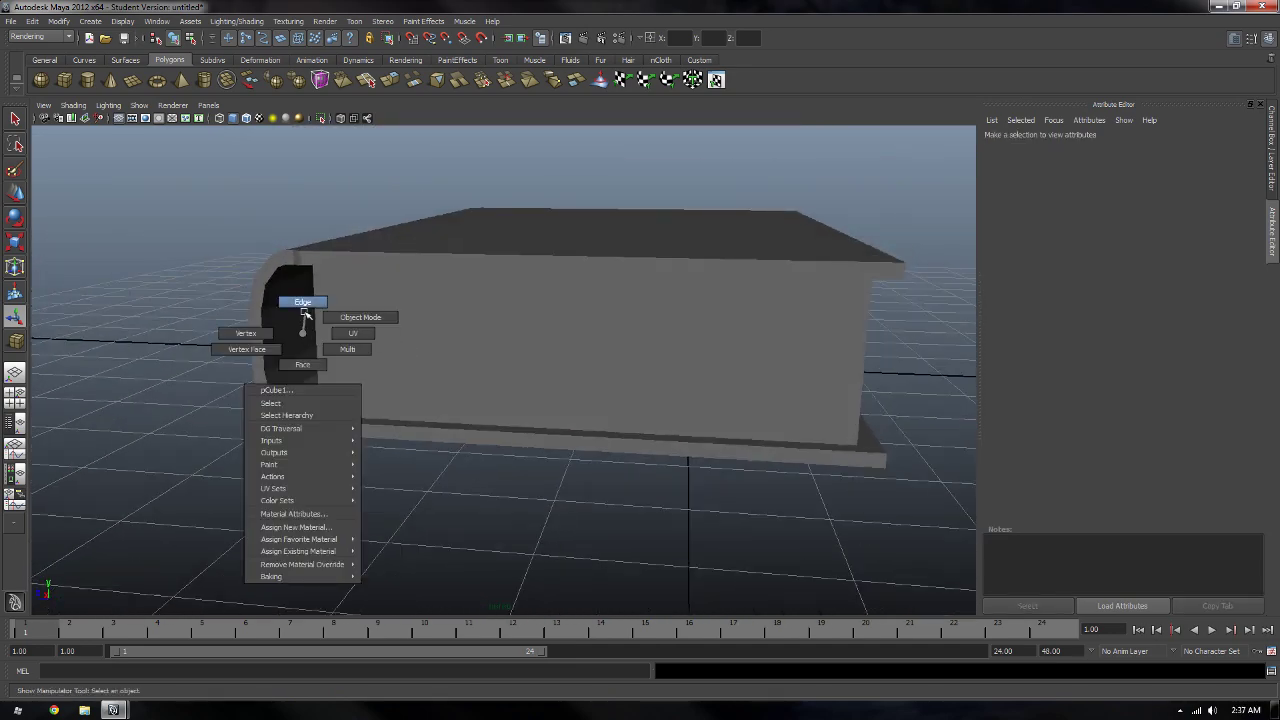
# Step: Select the inner curve edges of pCube1's spine and soften them
pyautogui.click(302, 302)
pyautogui.click(290, 335)
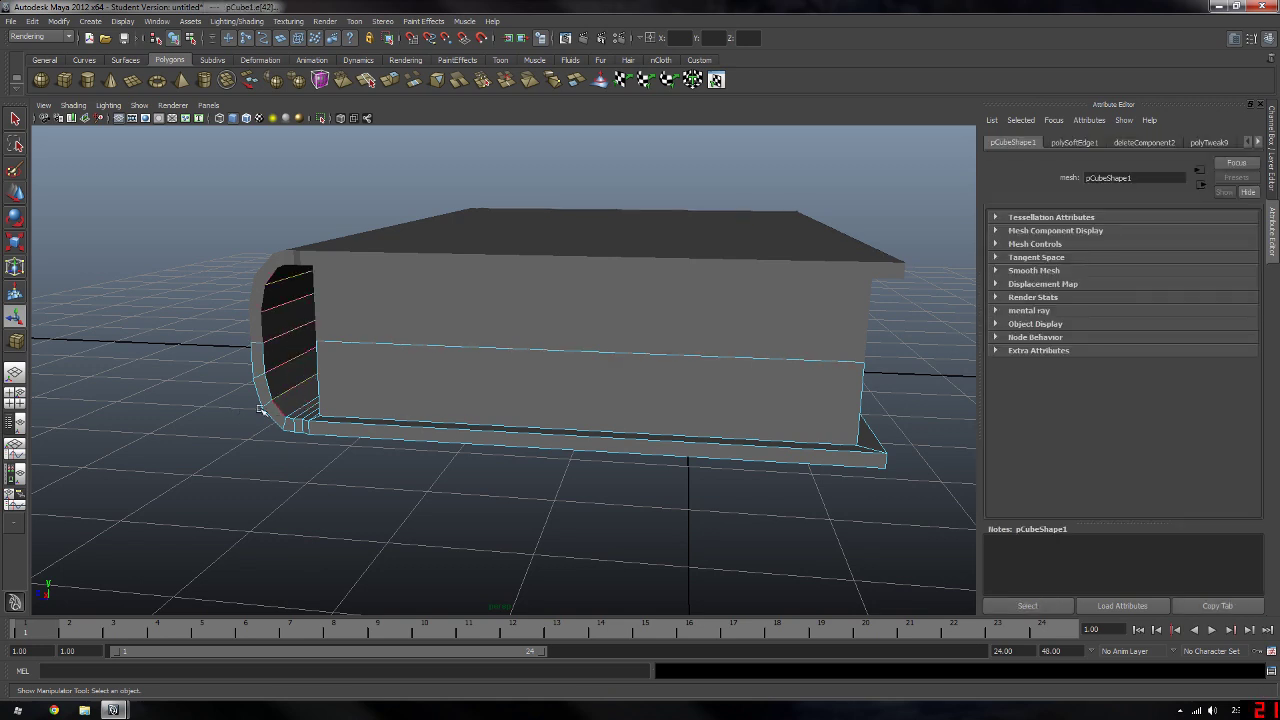
pyautogui.keyDown('alt'); pyautogui.moveTo(259, 409); pyautogui.dragTo(474, 408, button='middle'); pyautogui.keyUp('alt')
pyautogui.scroll(3, 508, 434)
pyautogui.scroll(3, 563, 460)
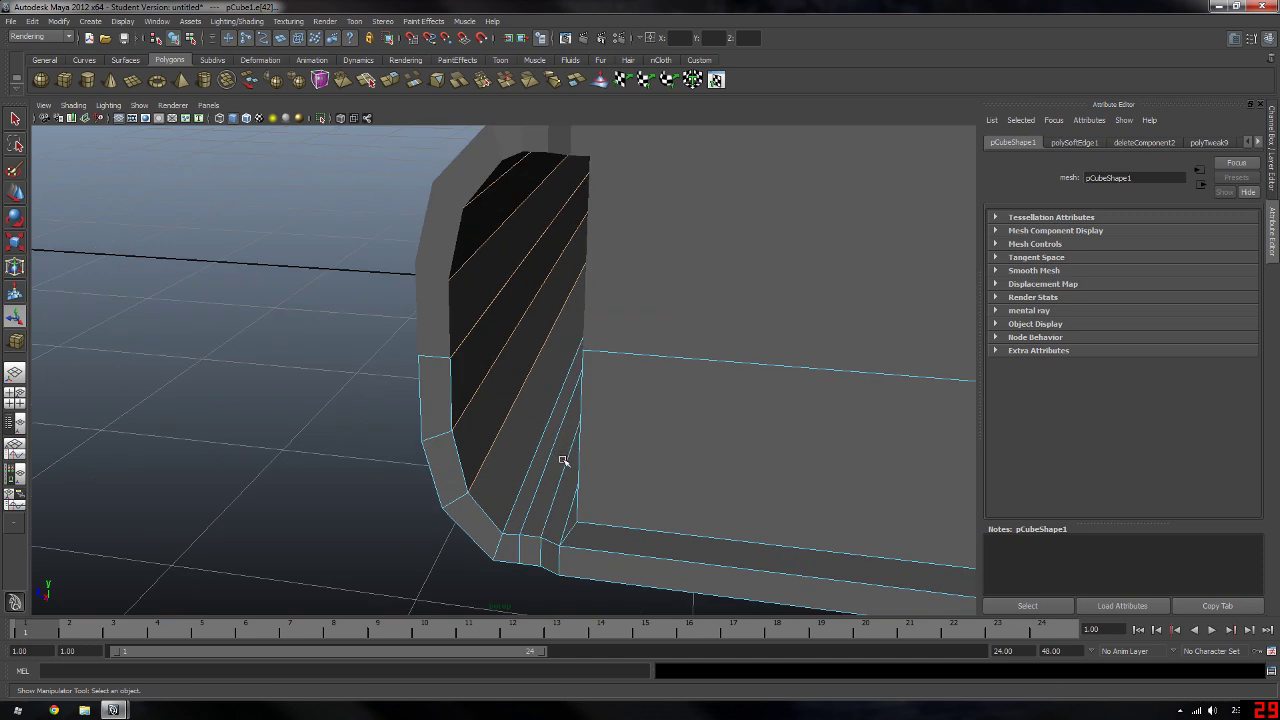
pyautogui.click(556, 490)
pyautogui.keyDown('shift'); pyautogui.rightClick(513, 396); pyautogui.keyUp('shift')
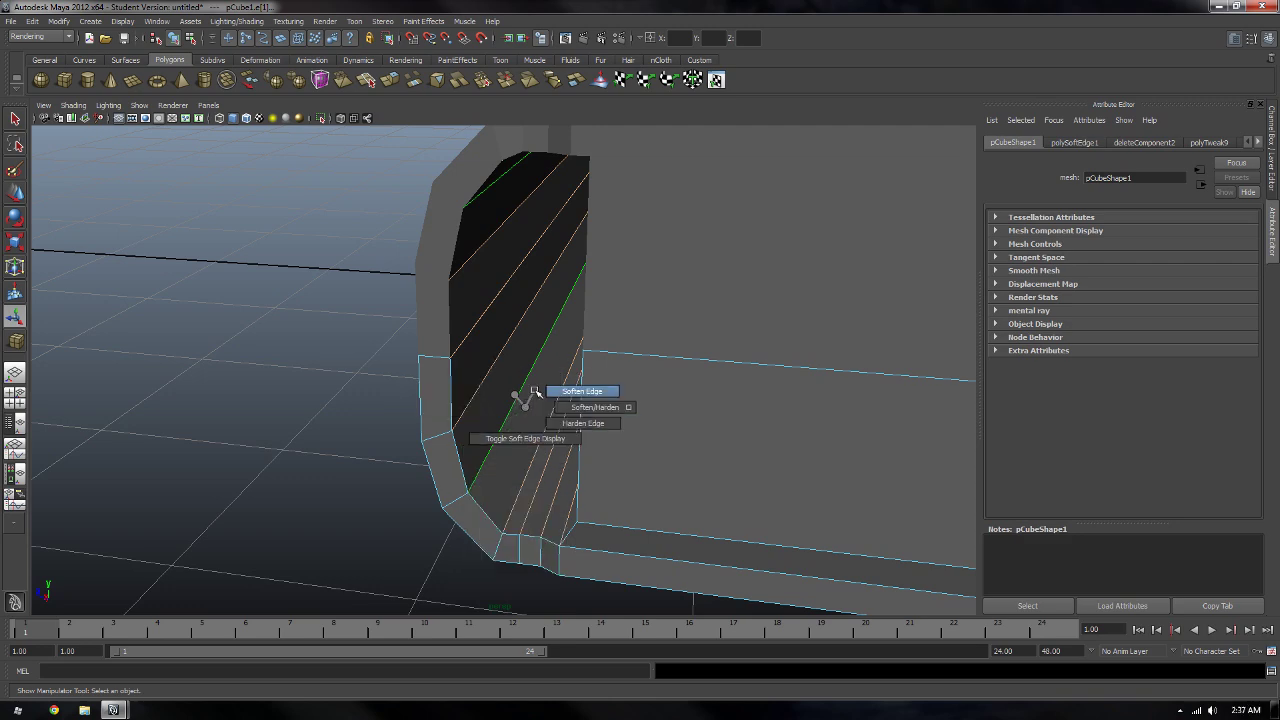
pyautogui.keyDown('shift'); pyautogui.moveTo(524, 403); pyautogui.dragTo(551, 372, button='right'); pyautogui.keyUp('shift')
pyautogui.moveTo(551, 372)
pyautogui.keyDown('alt'); pyautogui.mouseDown()
pyautogui.moveTo(351, 397)
pyautogui.moveTo(494, 383)
pyautogui.moveTo(457, 383)
pyautogui.moveTo(565, 390)
pyautogui.moveTo(660, 314)
pyautogui.moveTo(351, 469)
pyautogui.moveTo(446, 423)
pyautogui.moveTo(408, 417)
pyautogui.moveTo(560, 423)
pyautogui.moveTo(419, 408)
pyautogui.moveTo(457, 391)
pyautogui.moveTo(466, 411)
pyautogui.moveTo(412, 346)
pyautogui.mouseUp(); pyautogui.keyUp('alt')
# Step: Select the edge loop along the upper half's spine in edge mode
pyautogui.rightClick(414, 340)
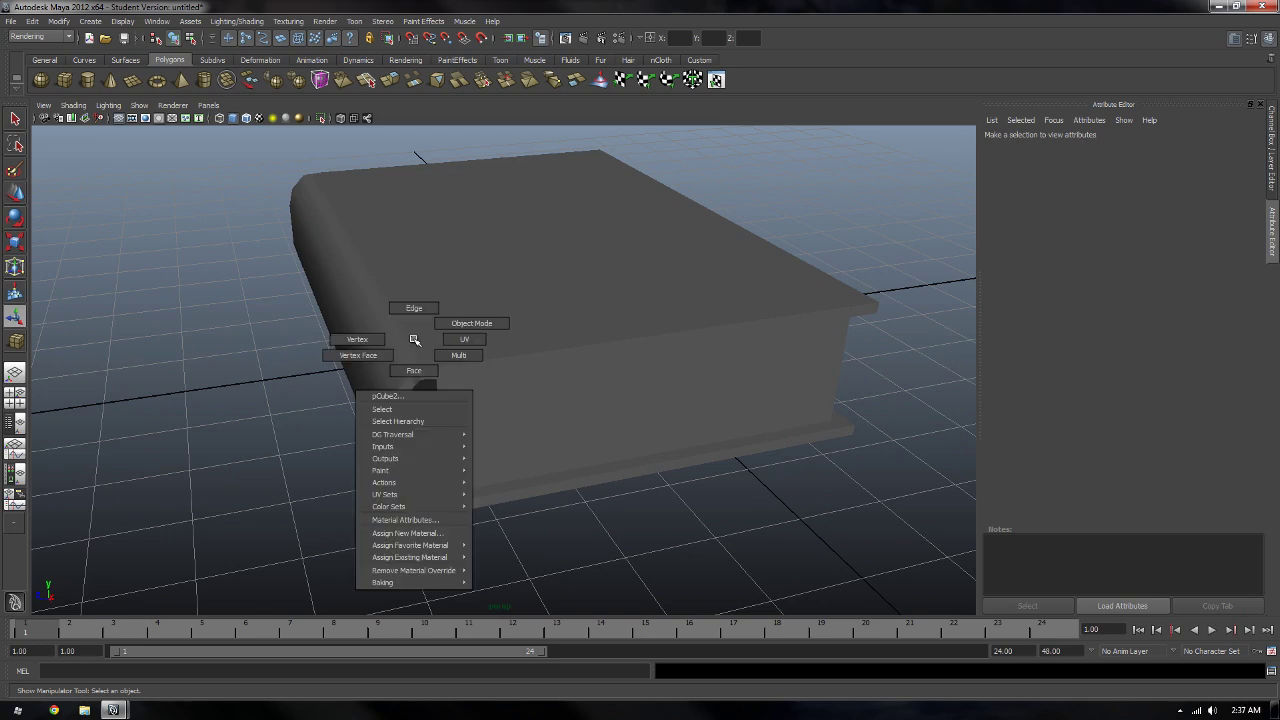
pyautogui.click(408, 327)
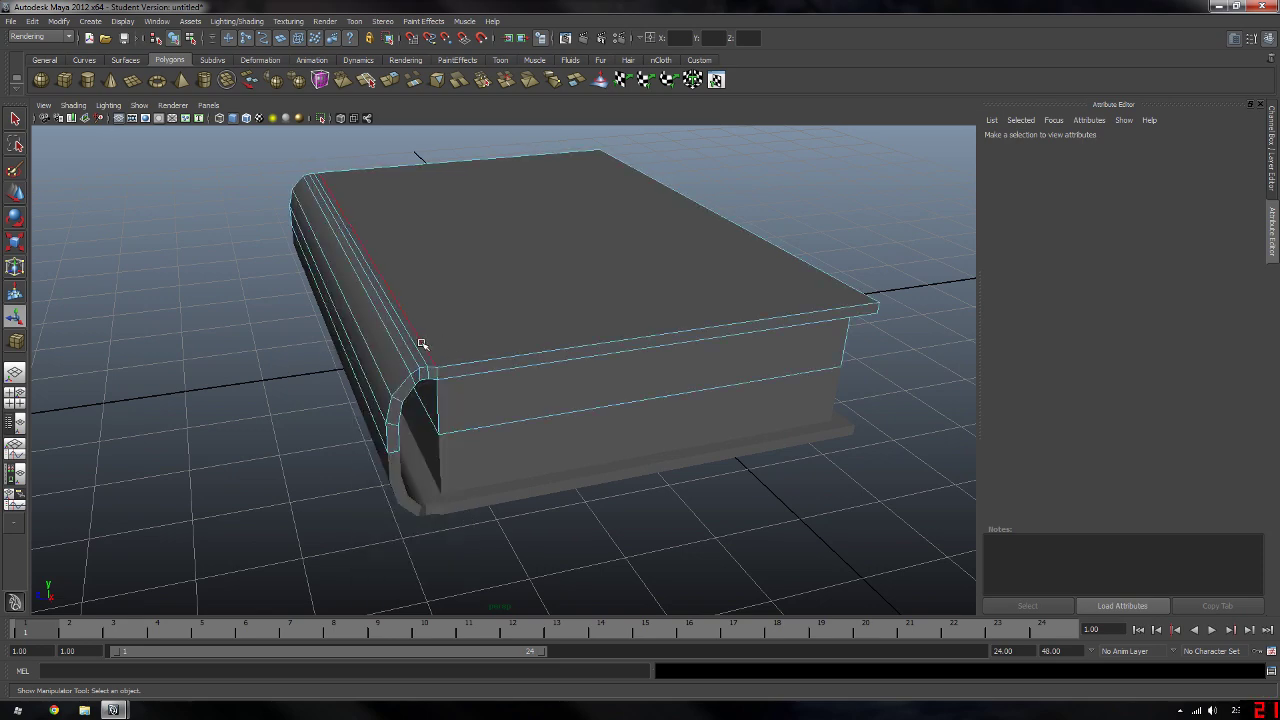
pyautogui.scroll(3, 420, 348)
pyautogui.moveTo(411, 371)
pyautogui.keyDown('alt'); pyautogui.mouseDown()
pyautogui.moveTo(414, 389)
pyautogui.moveTo(399, 355)
pyautogui.mouseUp(); pyautogui.keyUp('alt')
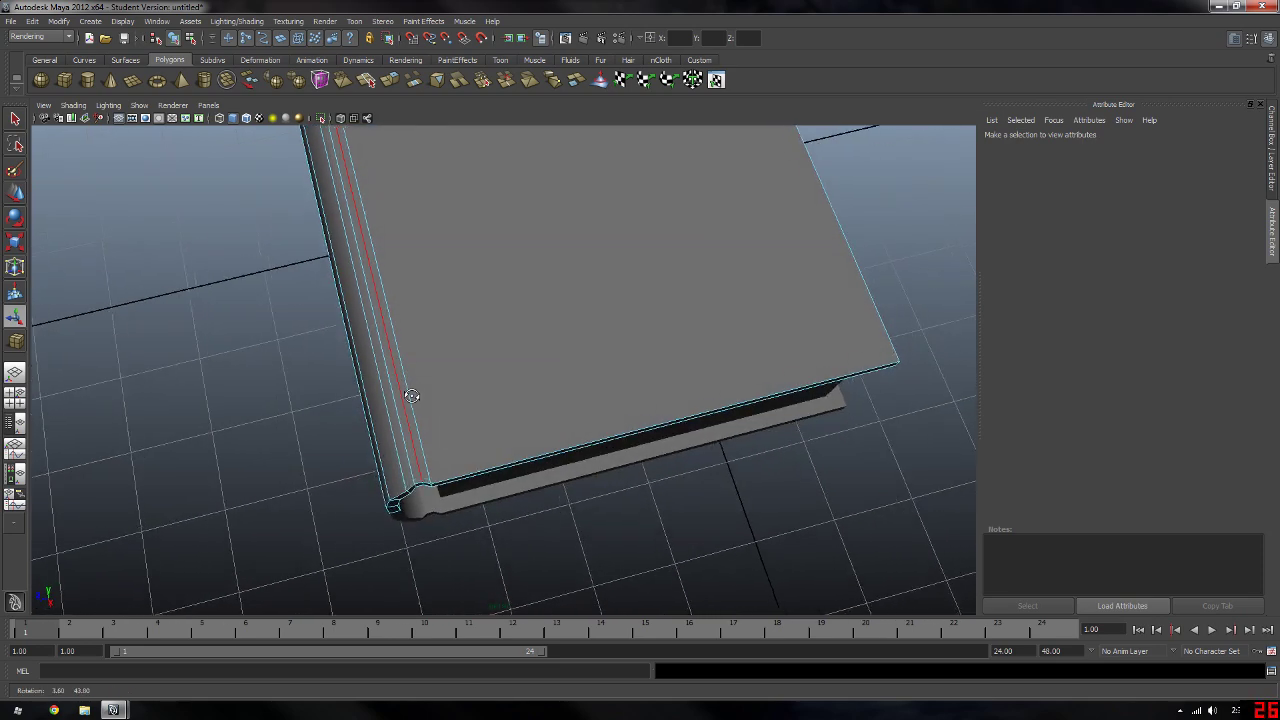
pyautogui.rightClick(399, 355)
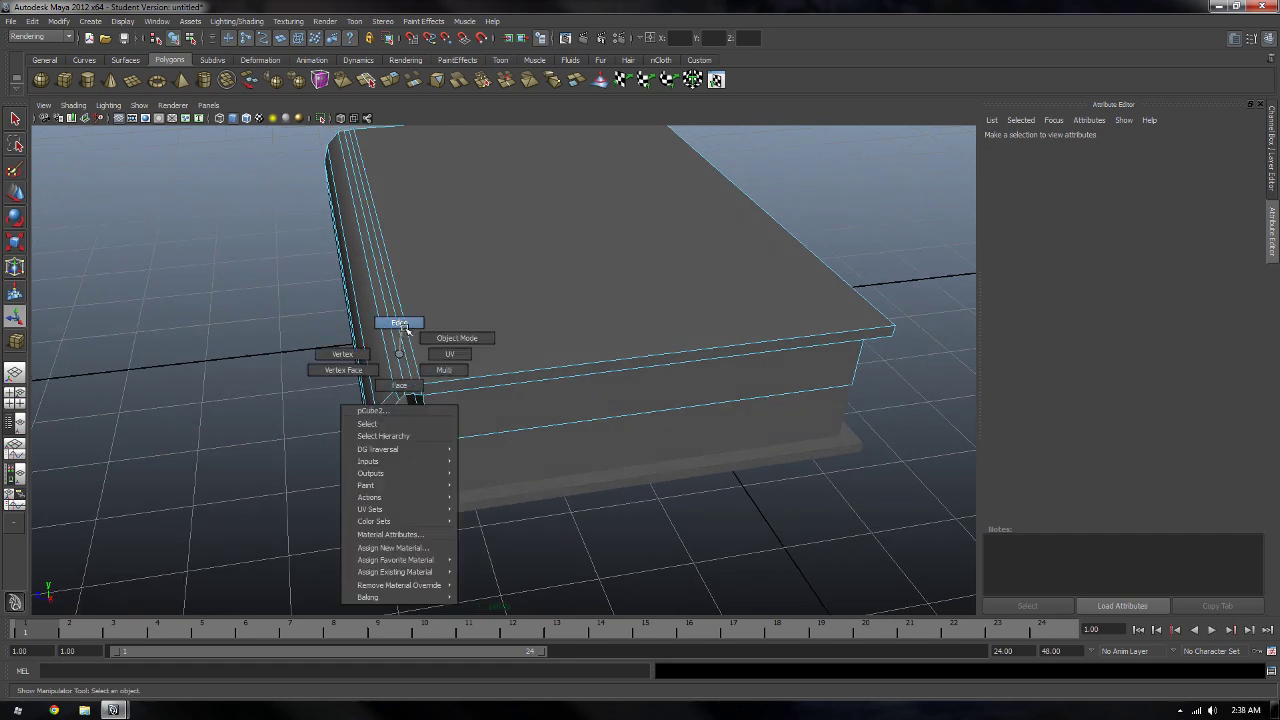
pyautogui.click(406, 328)
pyautogui.click(406, 369)
# Step: Move the spine edge loop vertically with the Move tool
pyautogui.press('w')
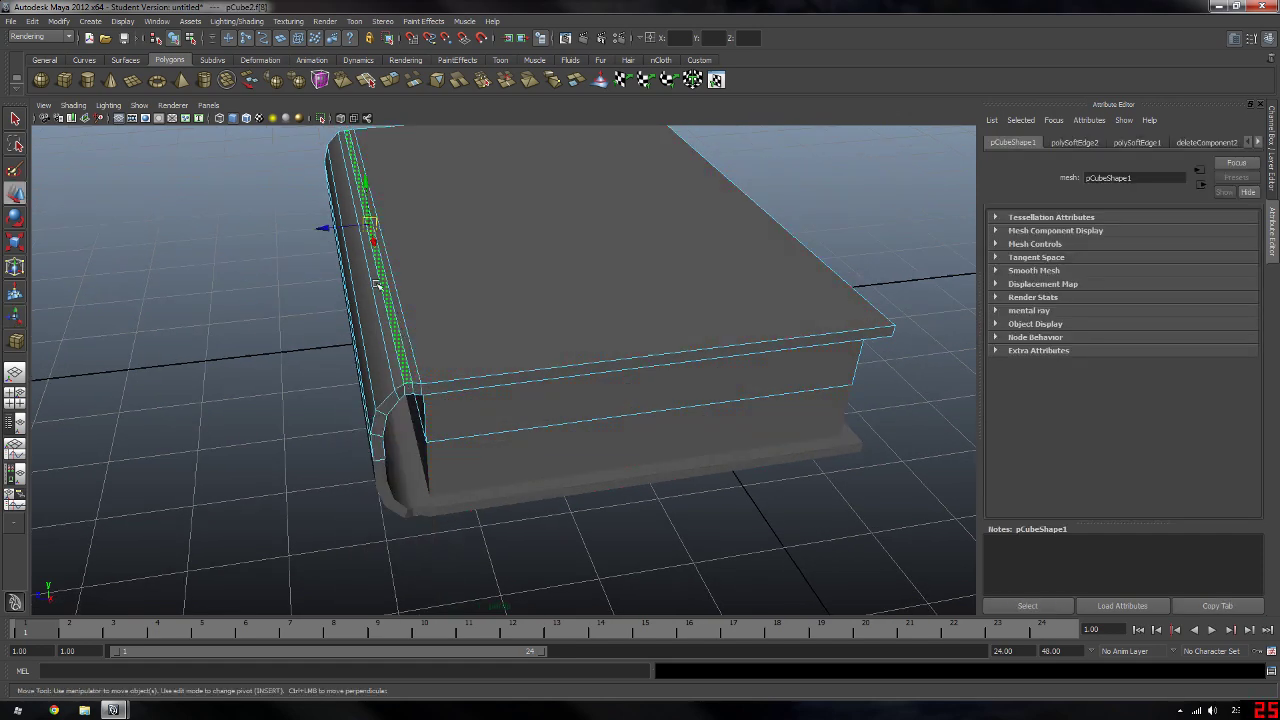
pyautogui.keyDown('alt'); pyautogui.moveTo(398, 378); pyautogui.dragTo(394, 316); pyautogui.keyUp('alt')
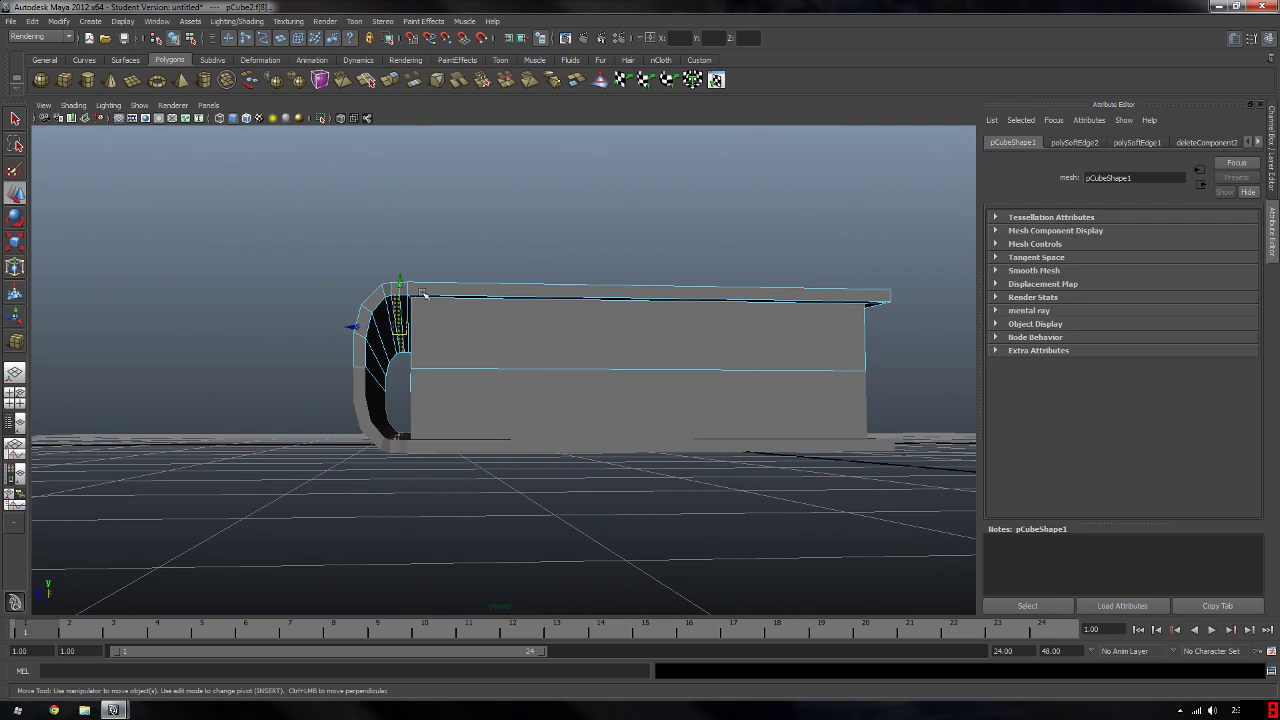
pyautogui.keyDown('alt'); pyautogui.moveTo(423, 292); pyautogui.dragTo(427, 320); pyautogui.keyUp('alt')
pyautogui.moveTo(385, 225); pyautogui.dragTo(385, 226)
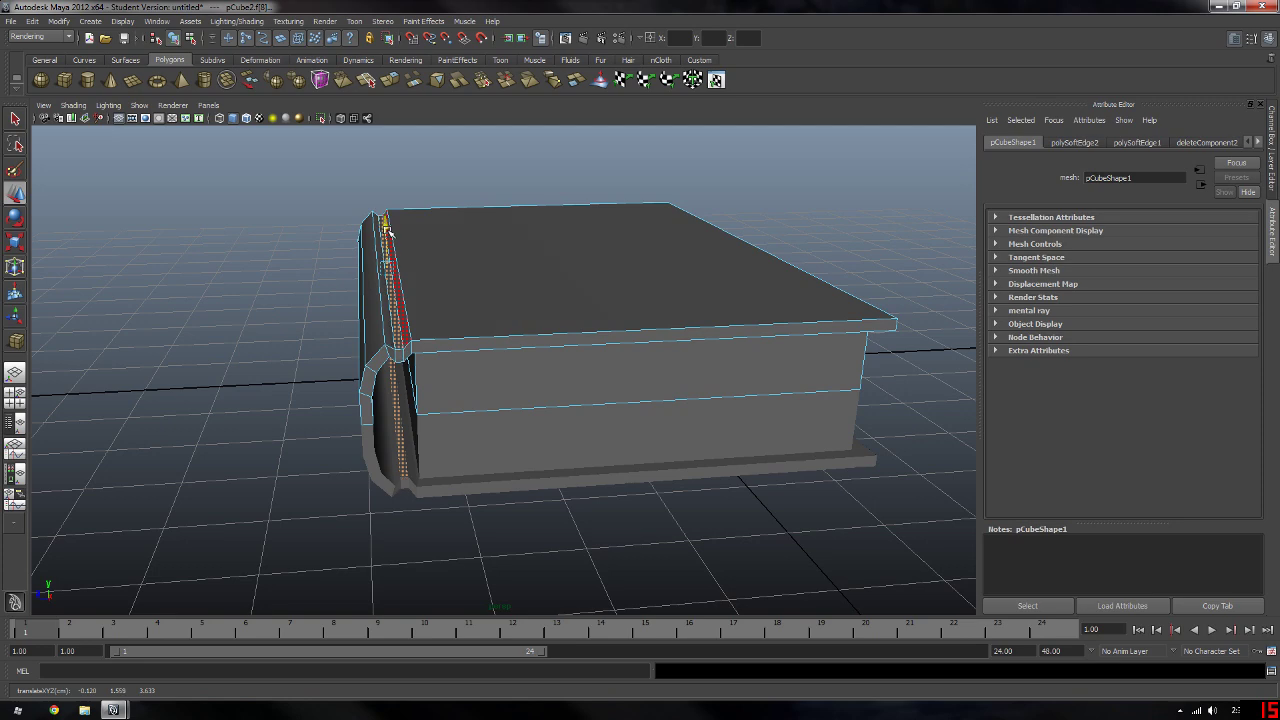
pyautogui.keyDown('alt'); pyautogui.moveTo(387, 228); pyautogui.dragTo(443, 280); pyautogui.keyUp('alt')
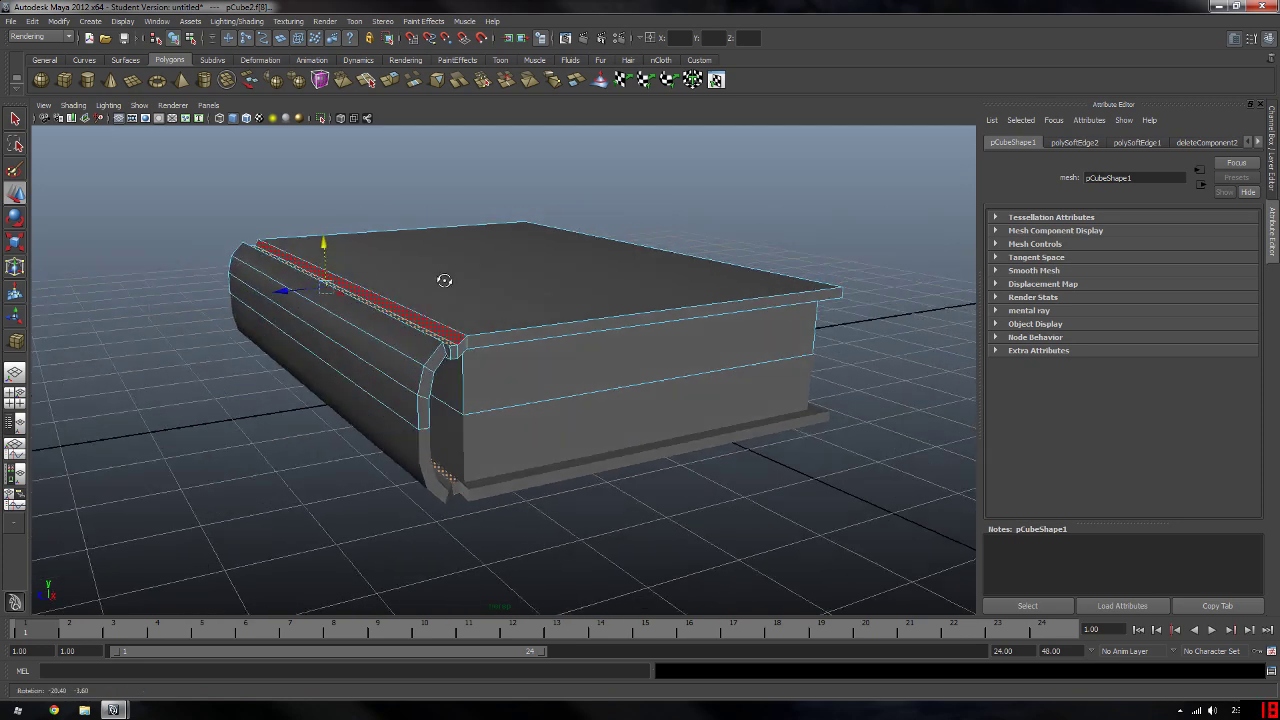
# Step: Return to object mode with nothing selected and view the spine end
pyautogui.click(495, 297)
pyautogui.rightClick(495, 297)
pyautogui.click(745, 228)
pyautogui.moveTo(519, 311)
pyautogui.keyDown('alt'); pyautogui.mouseDown()
pyautogui.moveTo(503, 306)
pyautogui.moveTo(471, 331)
pyautogui.moveTo(440, 314)
pyautogui.moveTo(491, 283)
pyautogui.moveTo(457, 303)
pyautogui.moveTo(570, 307)
pyautogui.moveTo(763, 283)
pyautogui.moveTo(732, 300)
pyautogui.mouseUp(); pyautogui.keyUp('alt')
pyautogui.keyDown('alt'); pyautogui.moveTo(560, 394); pyautogui.dragTo(566, 385); pyautogui.keyUp('alt')
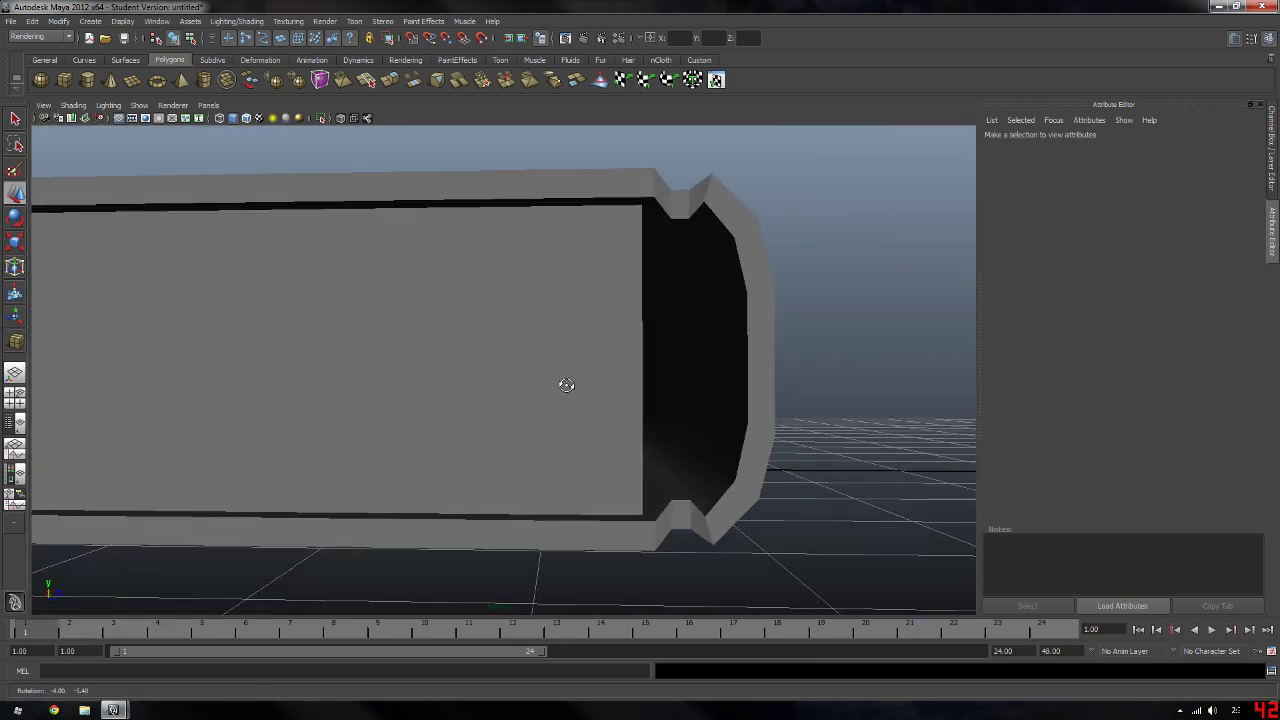
pyautogui.click(631, 319)
pyautogui.moveTo(617, 308)
pyautogui.keyDown('alt'); pyautogui.mouseDown()
pyautogui.moveTo(603, 303)
pyautogui.moveTo(611, 314)
pyautogui.mouseUp(); pyautogui.keyUp('alt')
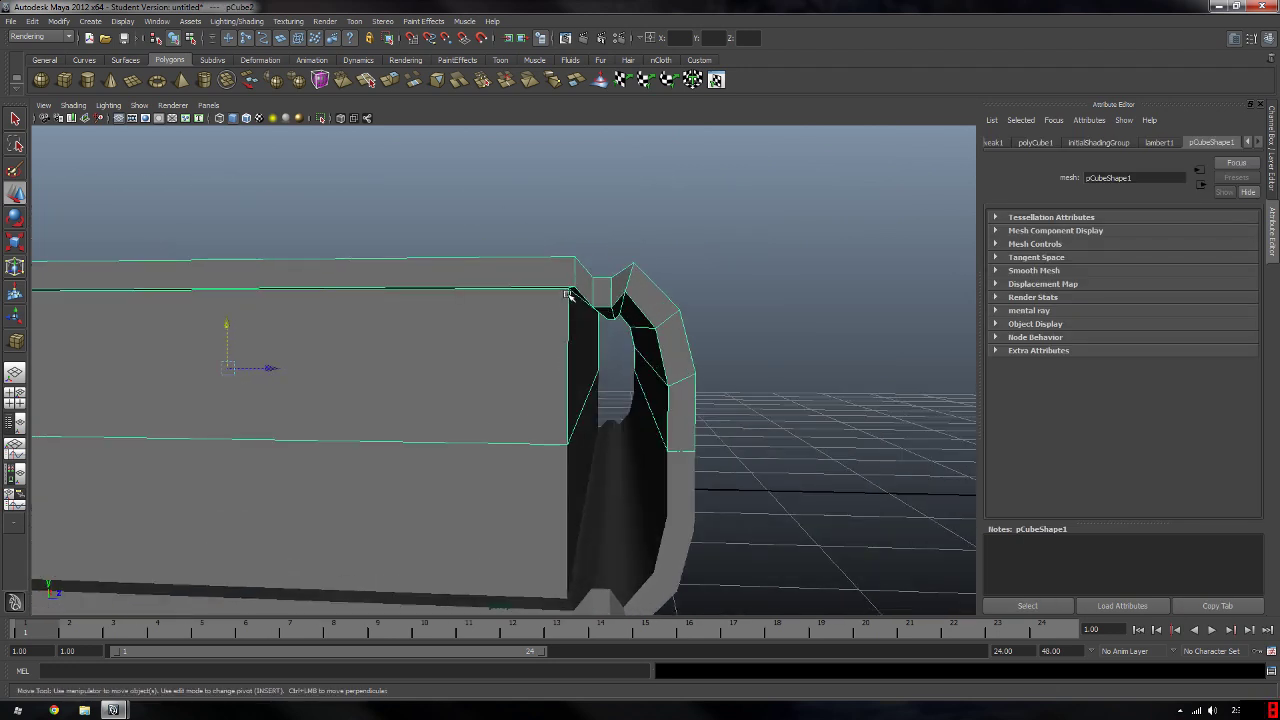
pyautogui.keyDown('alt'); pyautogui.moveTo(566, 402); pyautogui.dragTo(574, 329); pyautogui.keyUp('alt')
pyautogui.scroll(-5, 722, 433)
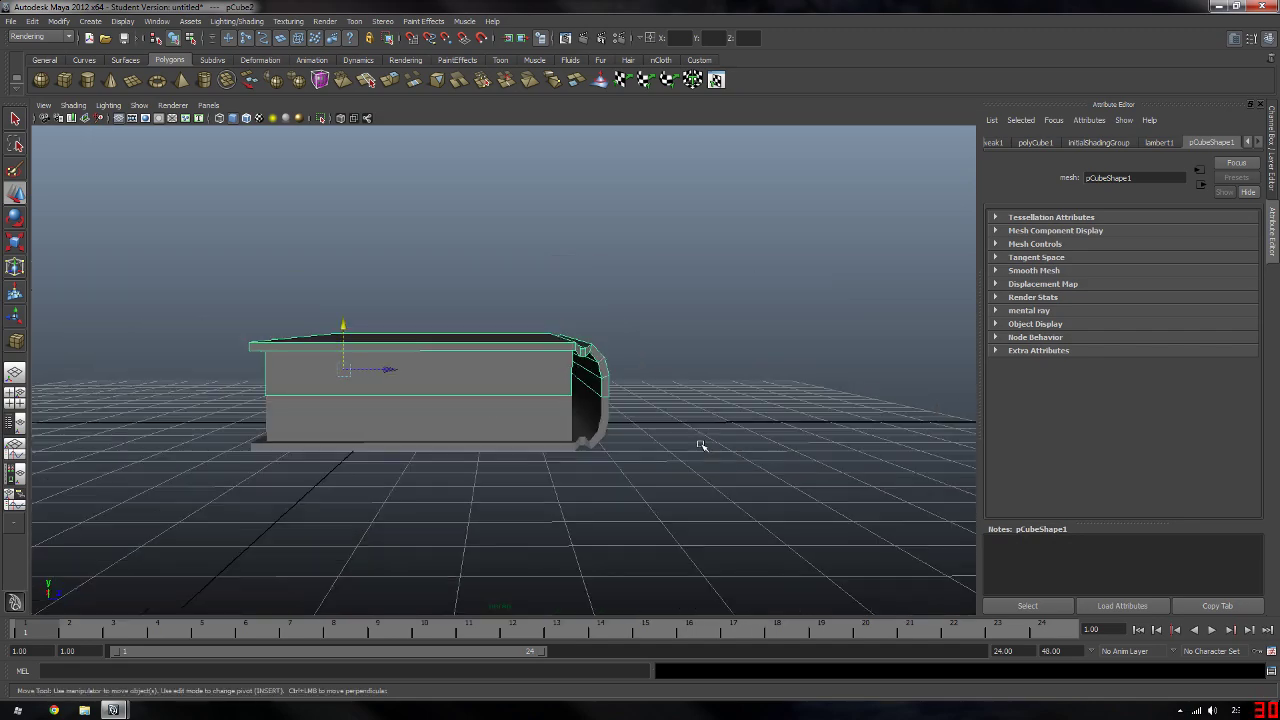
pyautogui.moveTo(700, 443)
pyautogui.keyDown('alt'); pyautogui.mouseDown()
pyautogui.moveTo(514, 409)
pyautogui.moveTo(771, 446)
pyautogui.moveTo(580, 440)
pyautogui.moveTo(551, 420)
pyautogui.moveTo(498, 469)
pyautogui.moveTo(226, 434)
pyautogui.moveTo(360, 346)
pyautogui.moveTo(414, 337)
pyautogui.moveTo(343, 314)
pyautogui.moveTo(355, 314)
pyautogui.mouseUp(); pyautogui.keyUp('alt')
pyautogui.click(748, 440)
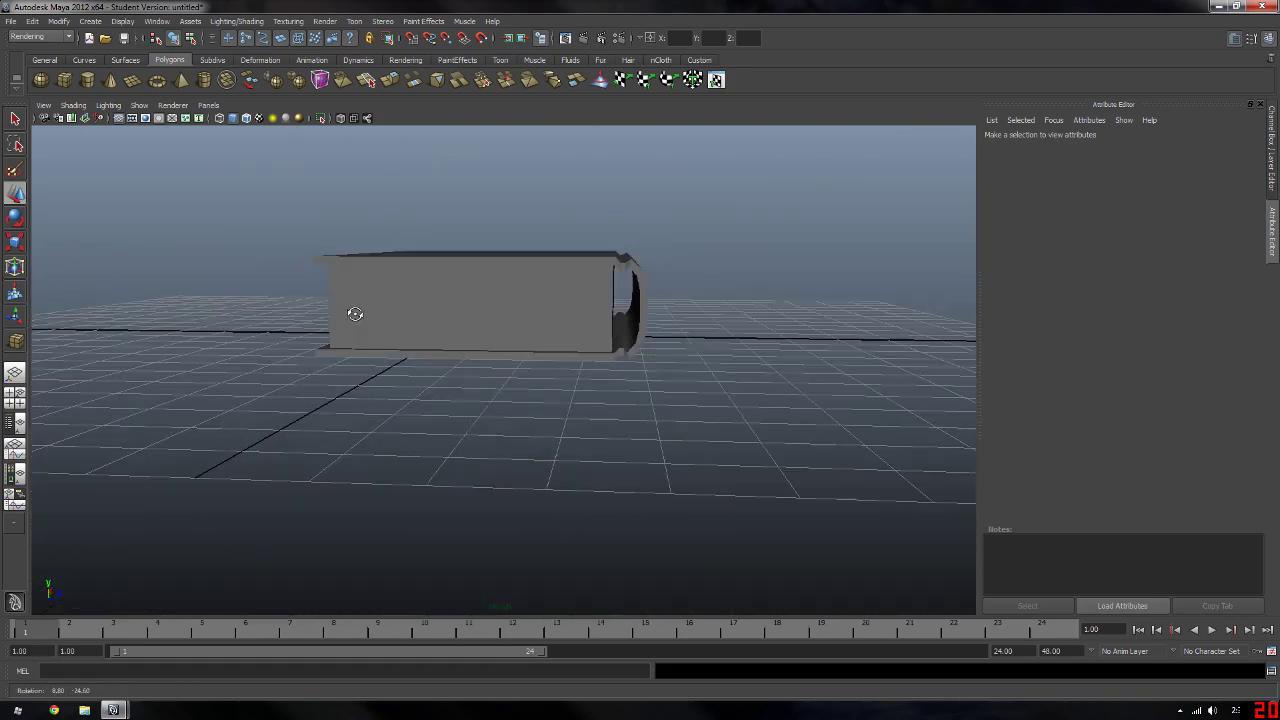
pyautogui.moveTo(538, 308)
pyautogui.keyDown('alt'); pyautogui.mouseDown()
pyautogui.moveTo(363, 371)
pyautogui.moveTo(477, 429)
pyautogui.moveTo(666, 426)
pyautogui.moveTo(584, 364)
pyautogui.mouseUp(); pyautogui.keyUp('alt')
pyautogui.click(584, 364)
pyautogui.moveTo(480, 400)
pyautogui.keyDown('alt'); pyautogui.mouseDown()
pyautogui.moveTo(423, 403)
pyautogui.moveTo(618, 385)
pyautogui.moveTo(408, 428)
pyautogui.mouseUp(); pyautogui.keyUp('alt')
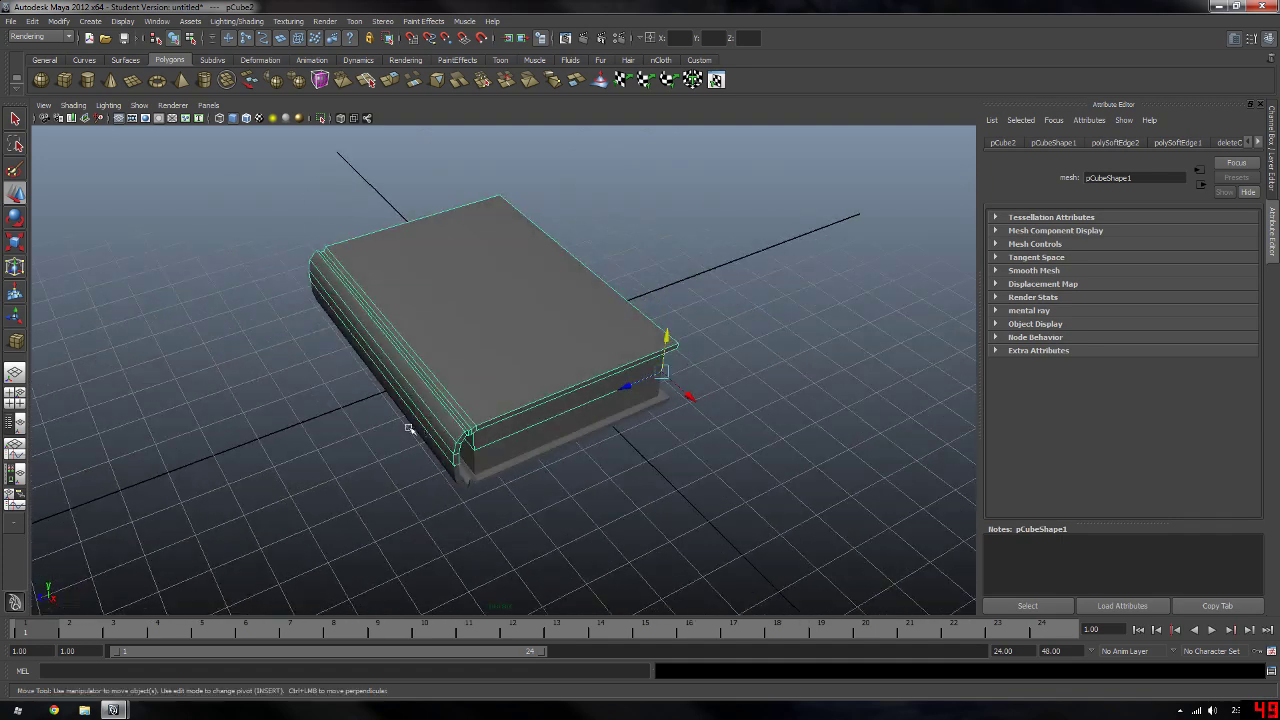
pyautogui.keyDown('alt'); pyautogui.moveTo(480, 444); pyautogui.dragTo(450, 427); pyautogui.keyUp('alt')
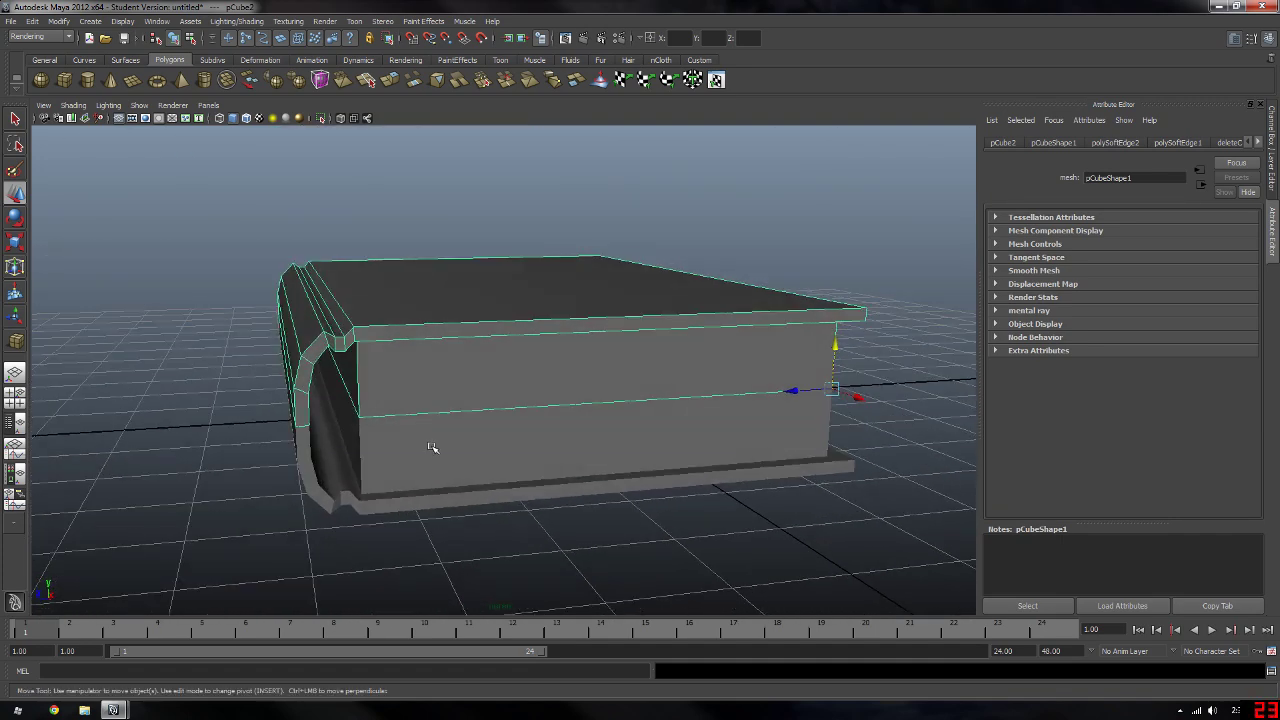
pyautogui.keyDown('shift'); pyautogui.click(486, 429); pyautogui.keyUp('shift')
pyautogui.click(236, 21)
pyautogui.moveTo(354, 21)
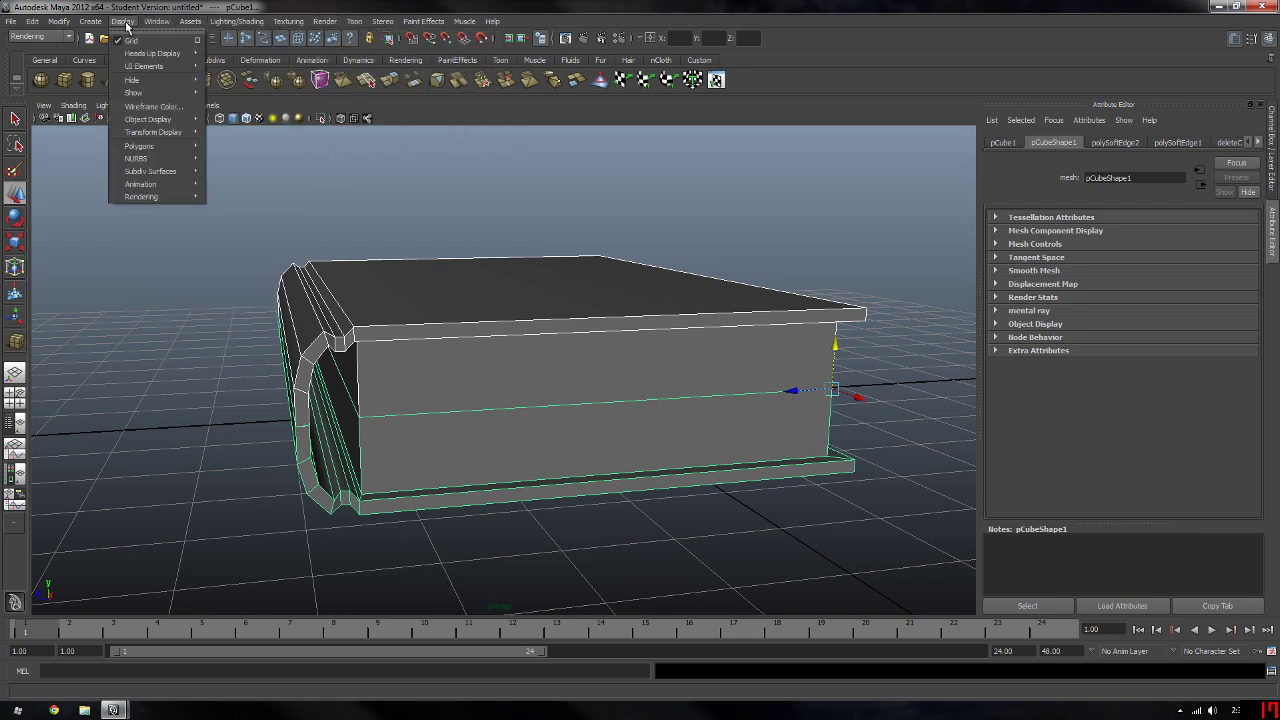
# Step: Select both the page block and the top cover together
pyautogui.click(526, 449)
pyautogui.moveTo(663, 438); pyautogui.dragTo(708, 420, button='right')
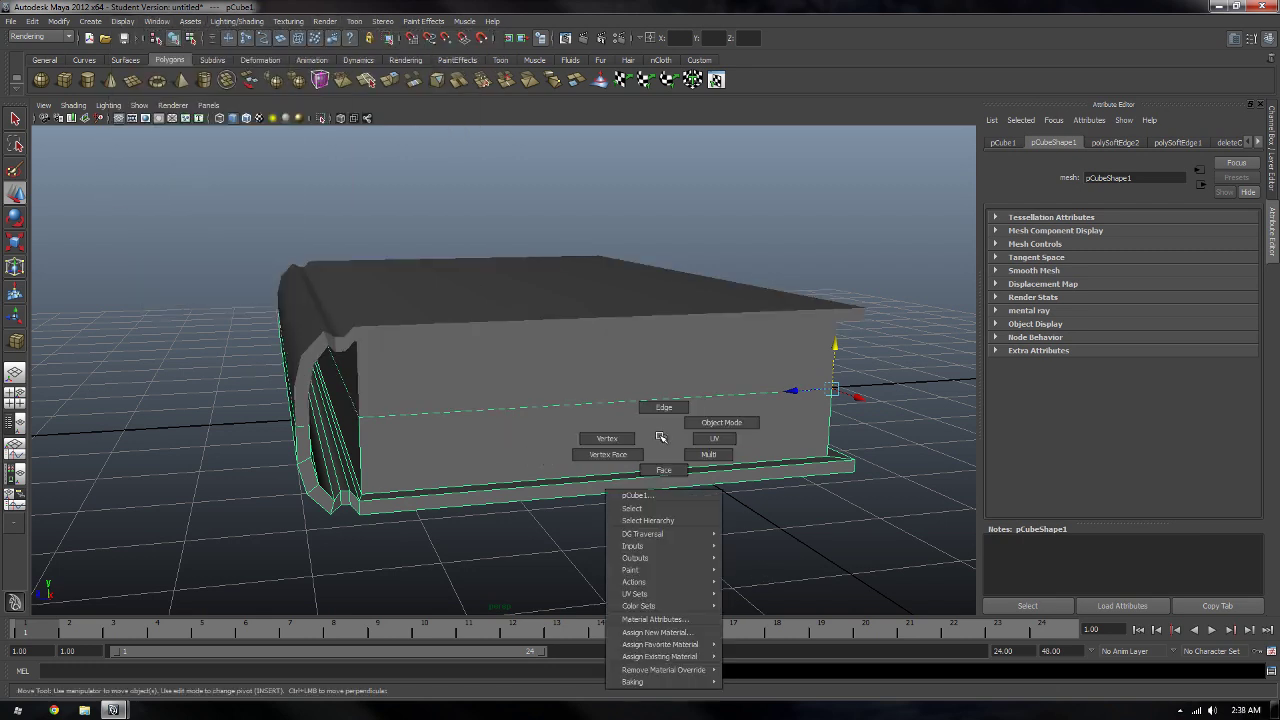
pyautogui.click(763, 523)
pyautogui.click(512, 370)
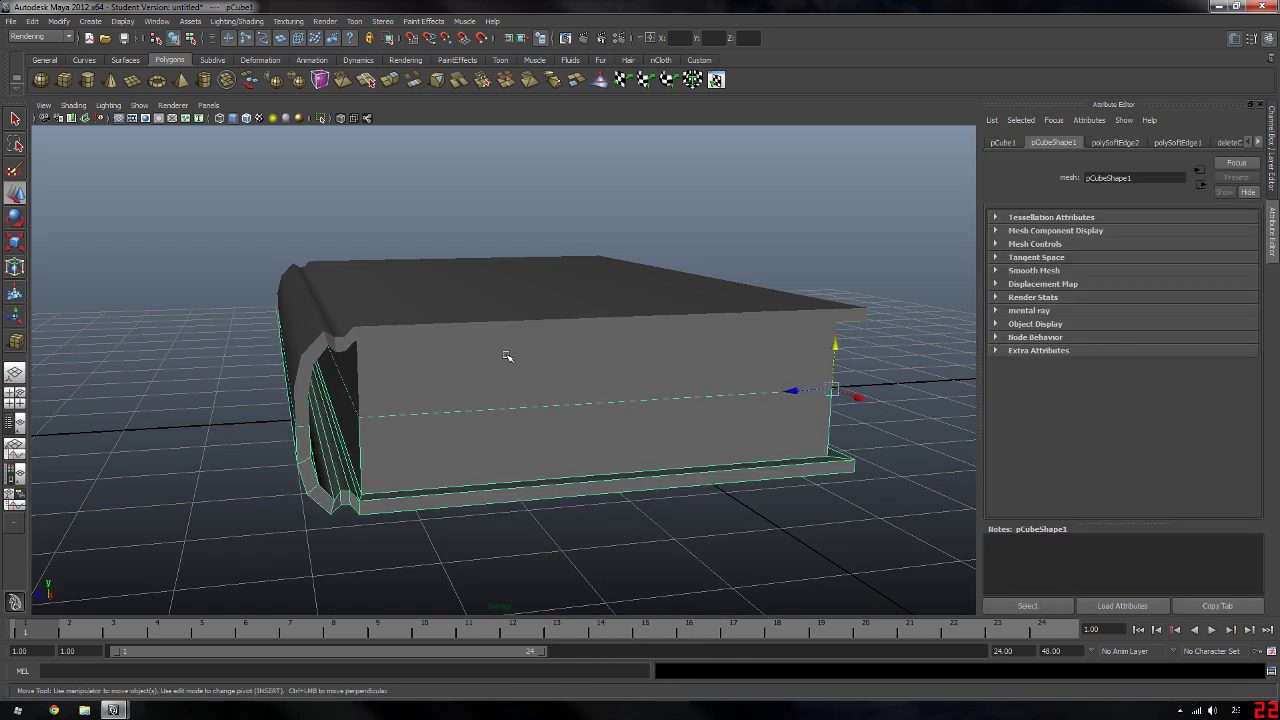
pyautogui.keyDown('shift'); pyautogui.click(490, 310); pyautogui.keyUp('shift')
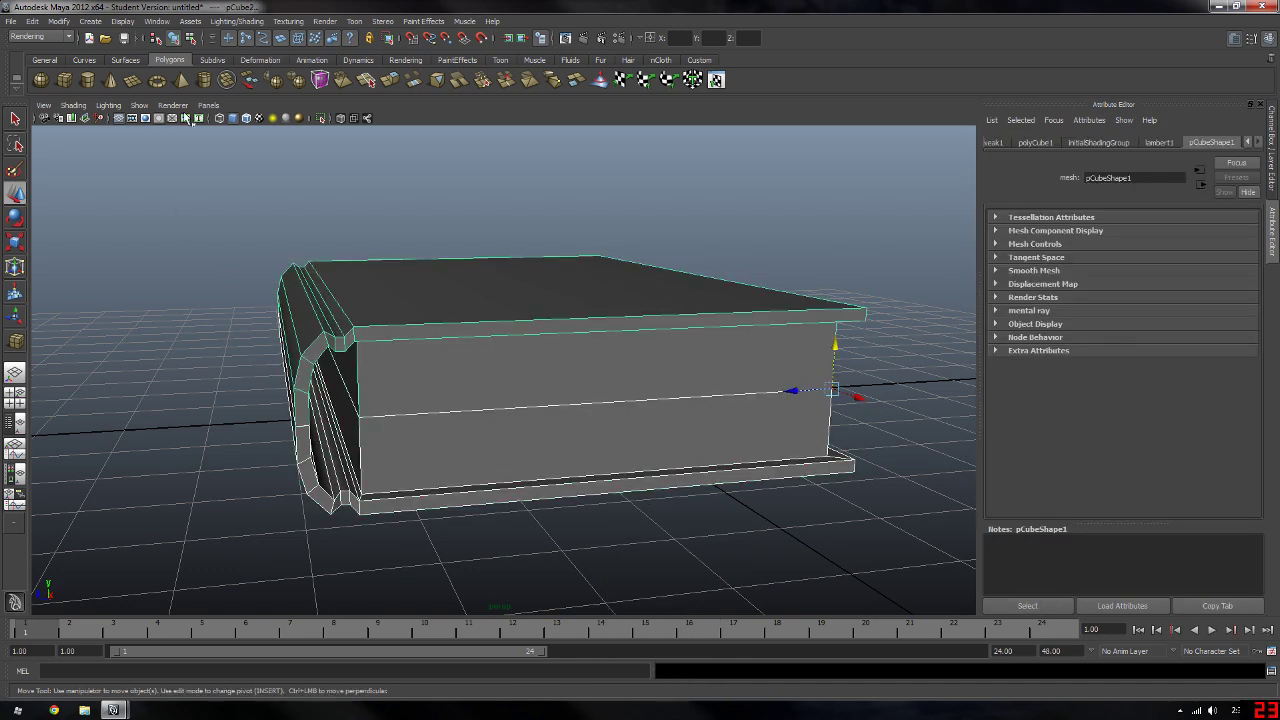
# Step: Switch the menu set to Polygons
pyautogui.click(320, 22)
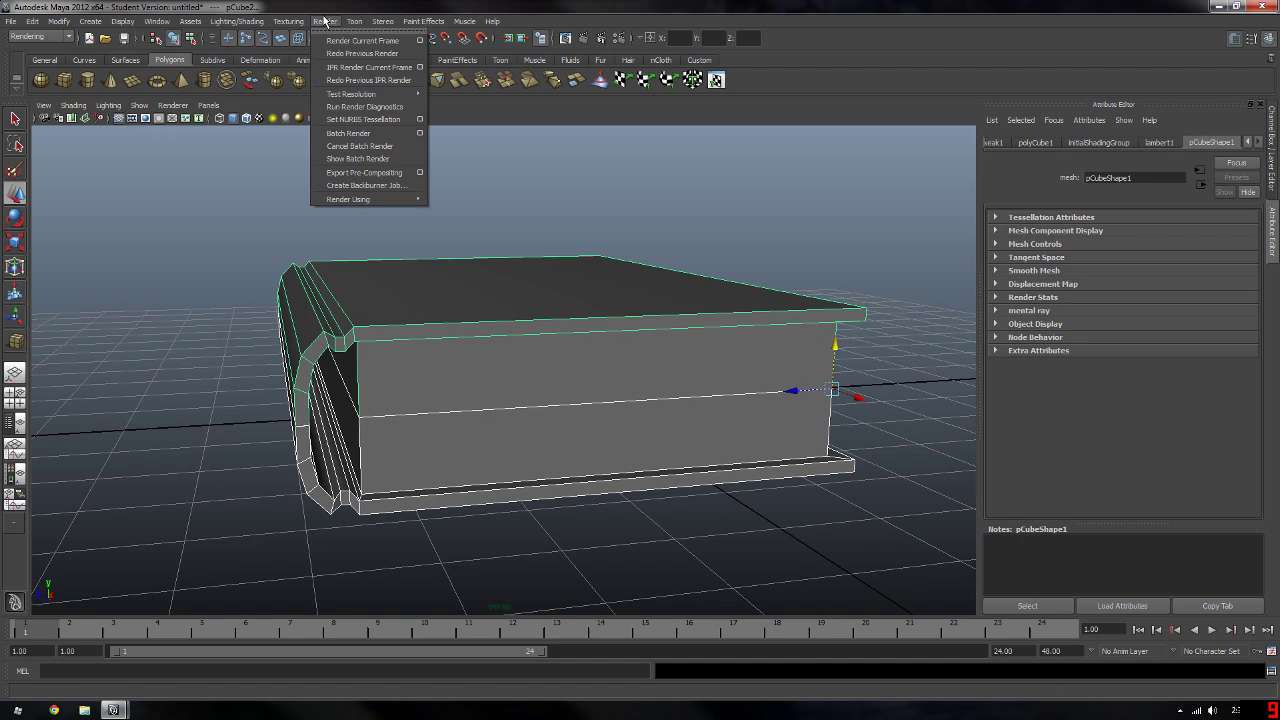
pyautogui.click(40, 37)
pyautogui.click(43, 40)
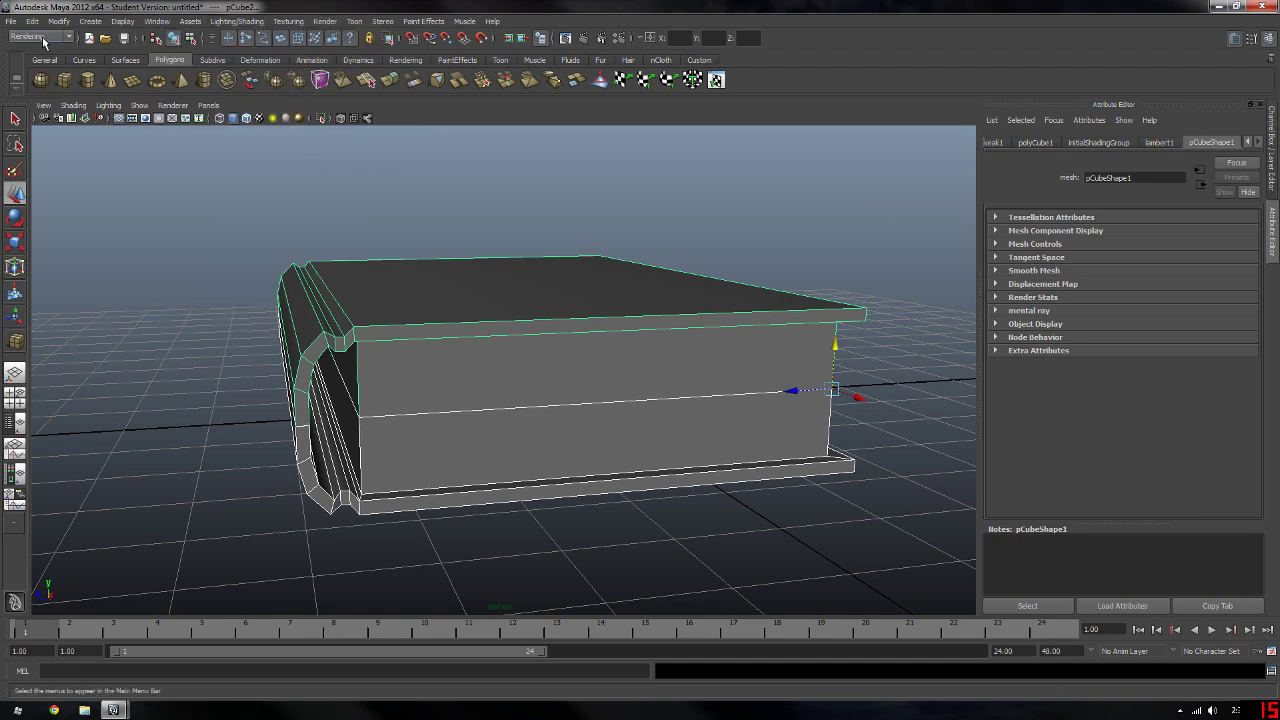
pyautogui.click(43, 40)
pyautogui.click(44, 50)
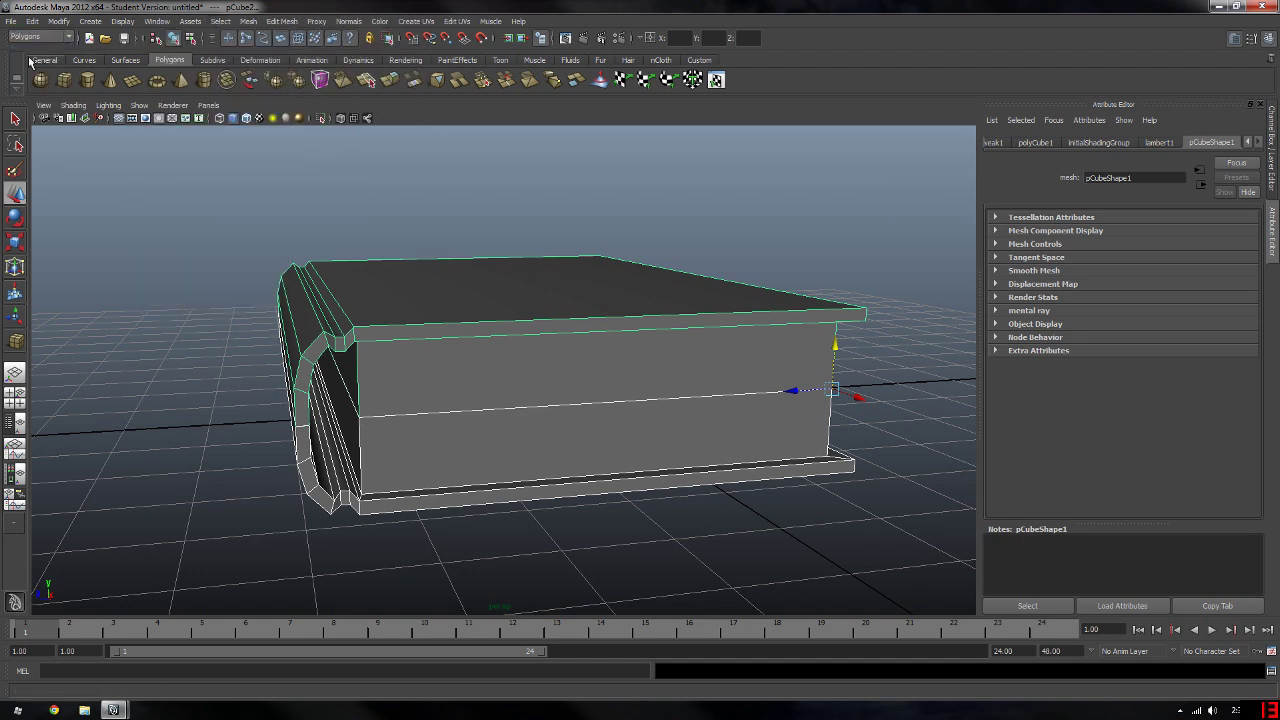
# Step: Combine the two selected pieces into one mesh with Mesh > Combine
pyautogui.click(285, 21)
pyautogui.click(285, 21)
pyautogui.click(265, 40)
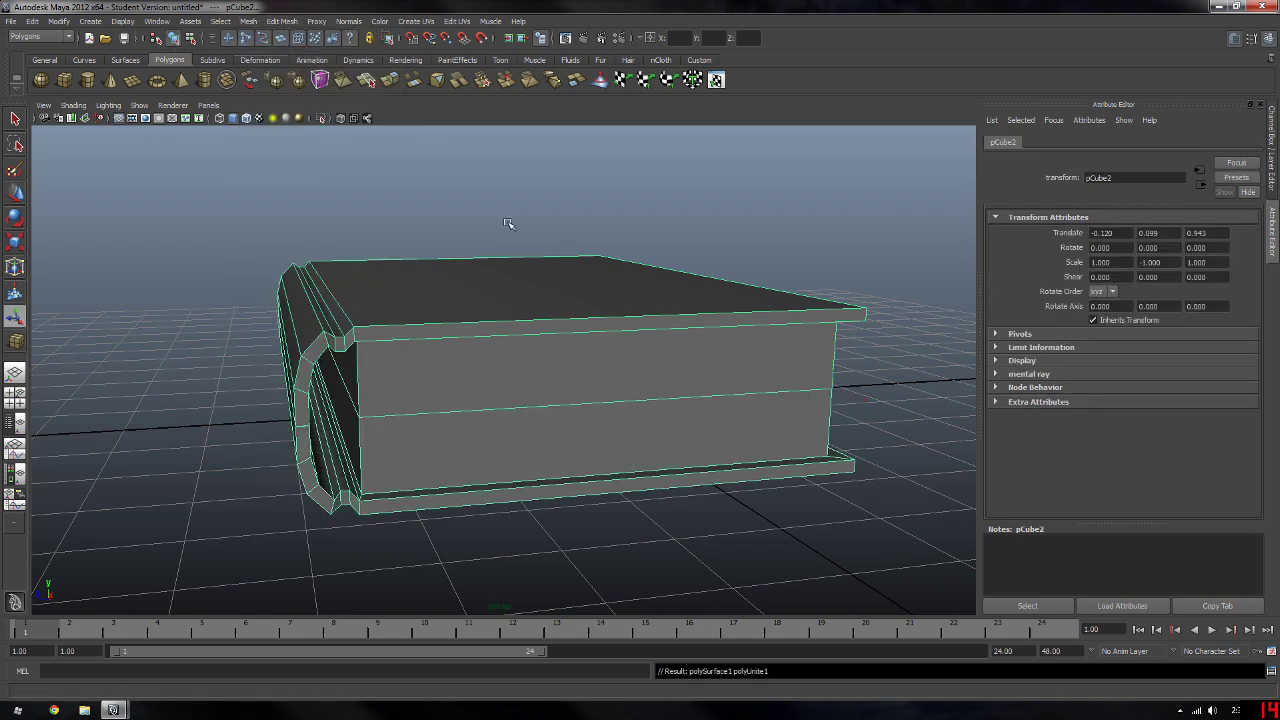
pyautogui.moveTo(685, 393); pyautogui.dragTo(737, 382, button='right')
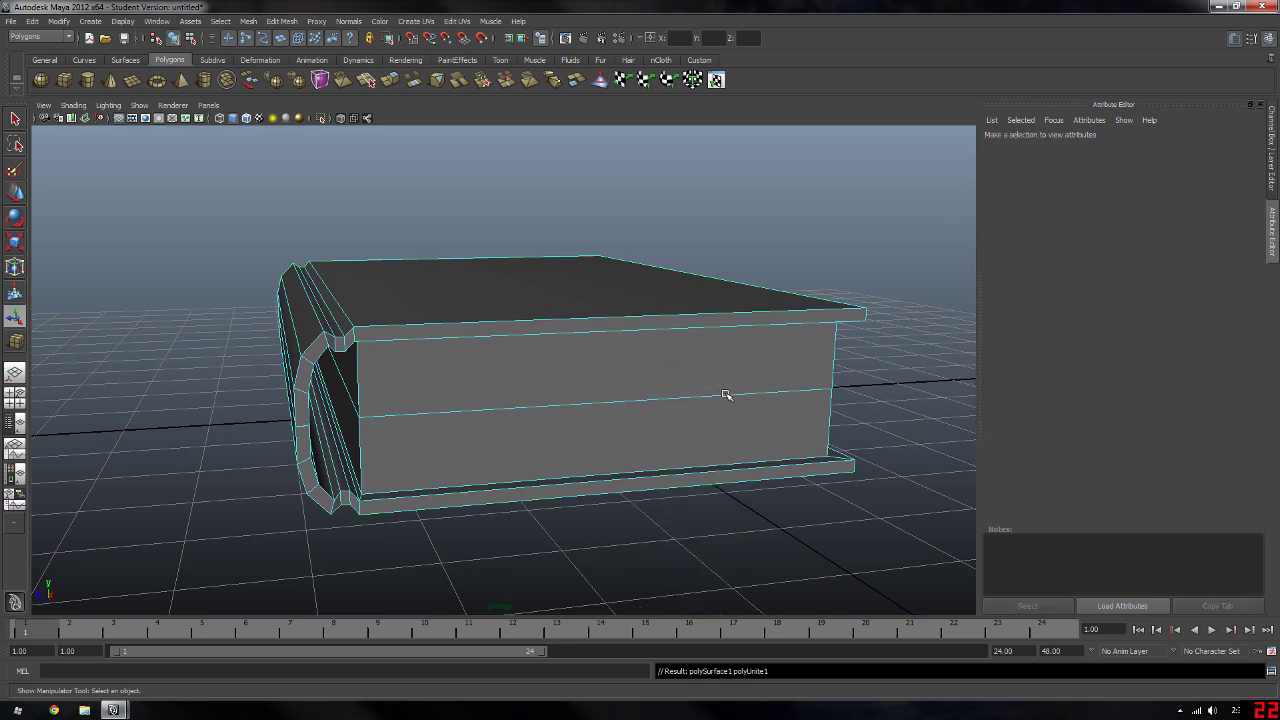
pyautogui.keyDown('alt'); pyautogui.moveTo(729, 394); pyautogui.dragTo(712, 378); pyautogui.keyUp('alt')
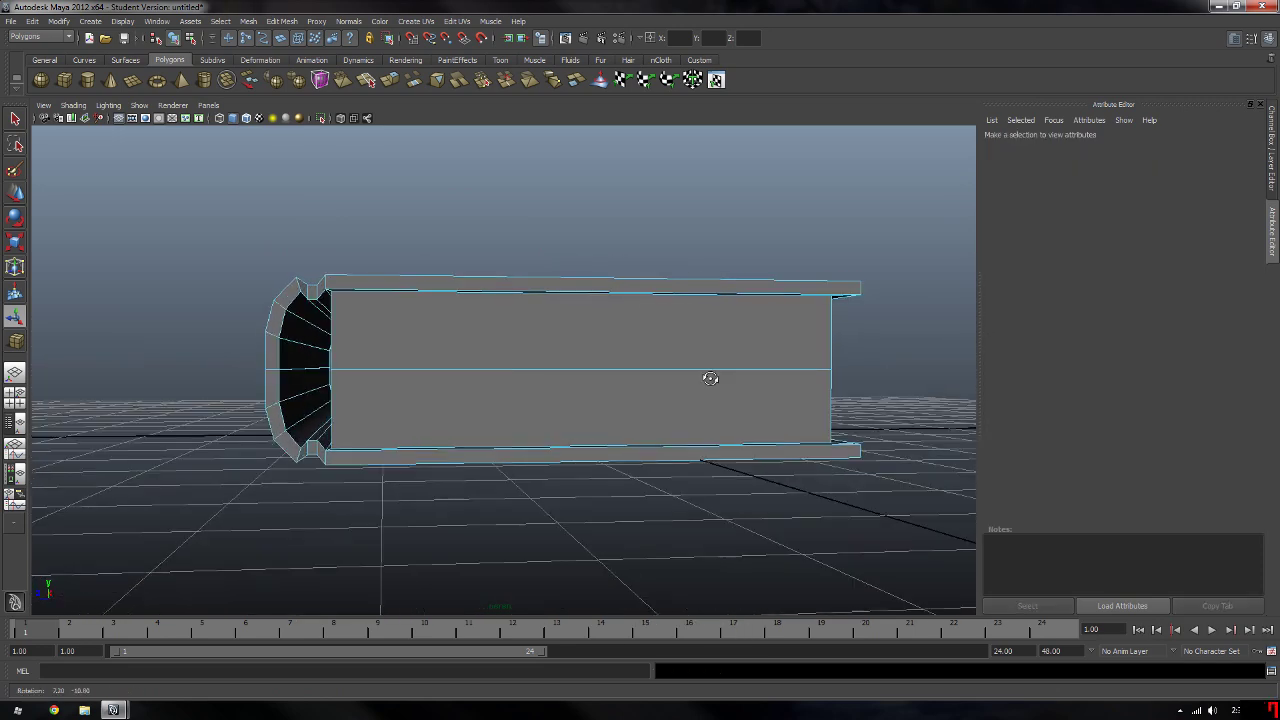
# Step: Box-select the seam edges along the middle of the combined book
pyautogui.keyDown('alt'); pyautogui.moveTo(712, 378); pyautogui.dragTo(715, 378); pyautogui.keyUp('alt')
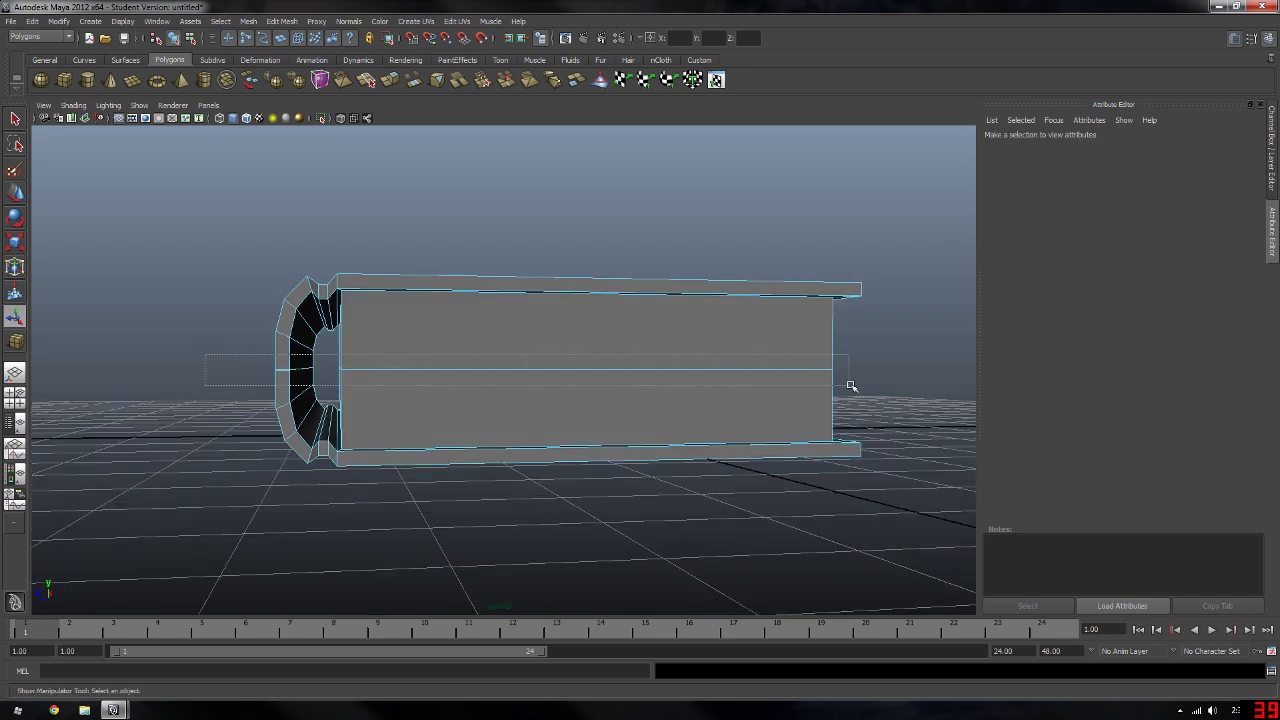
pyautogui.moveTo(850, 386)
pyautogui.mouseDown()
pyautogui.moveTo(903, 374)
pyautogui.moveTo(770, 384)
pyautogui.moveTo(863, 377)
pyautogui.mouseUp()
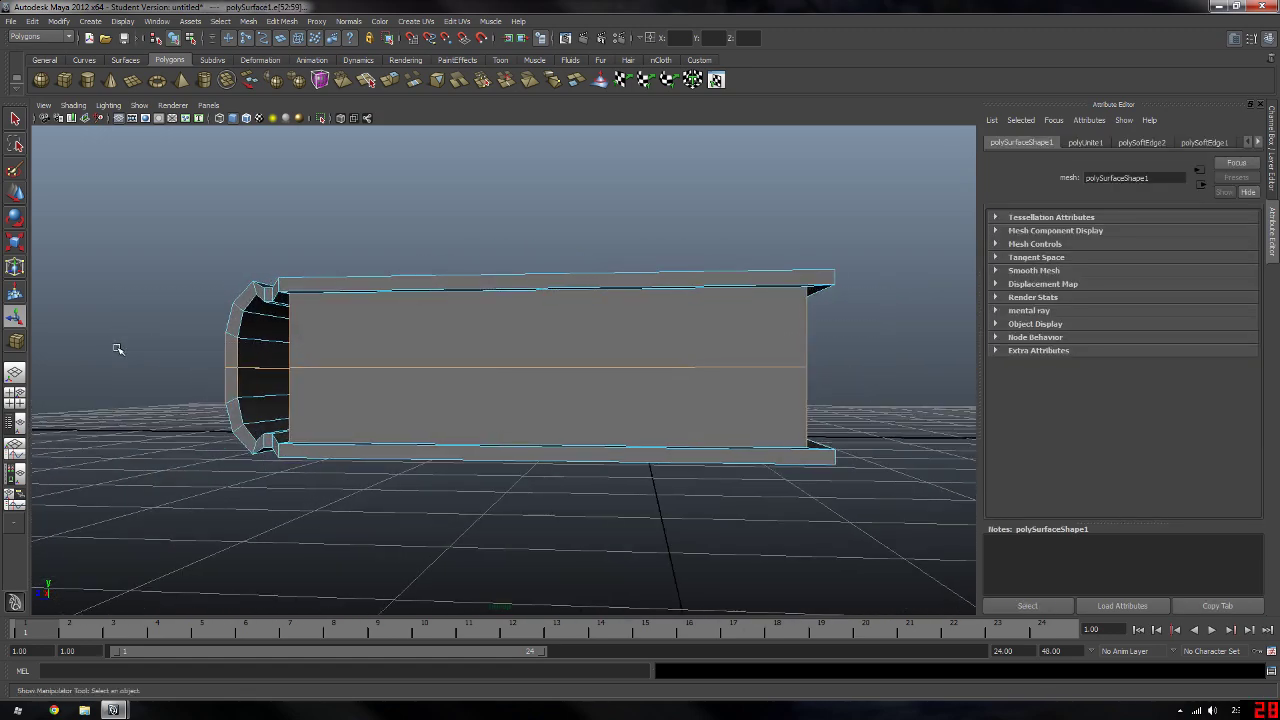
pyautogui.moveTo(117, 349)
pyautogui.keyDown('alt'); pyautogui.mouseDown()
pyautogui.moveTo(243, 400)
pyautogui.moveTo(226, 410)
pyautogui.mouseUp(); pyautogui.keyUp('alt')
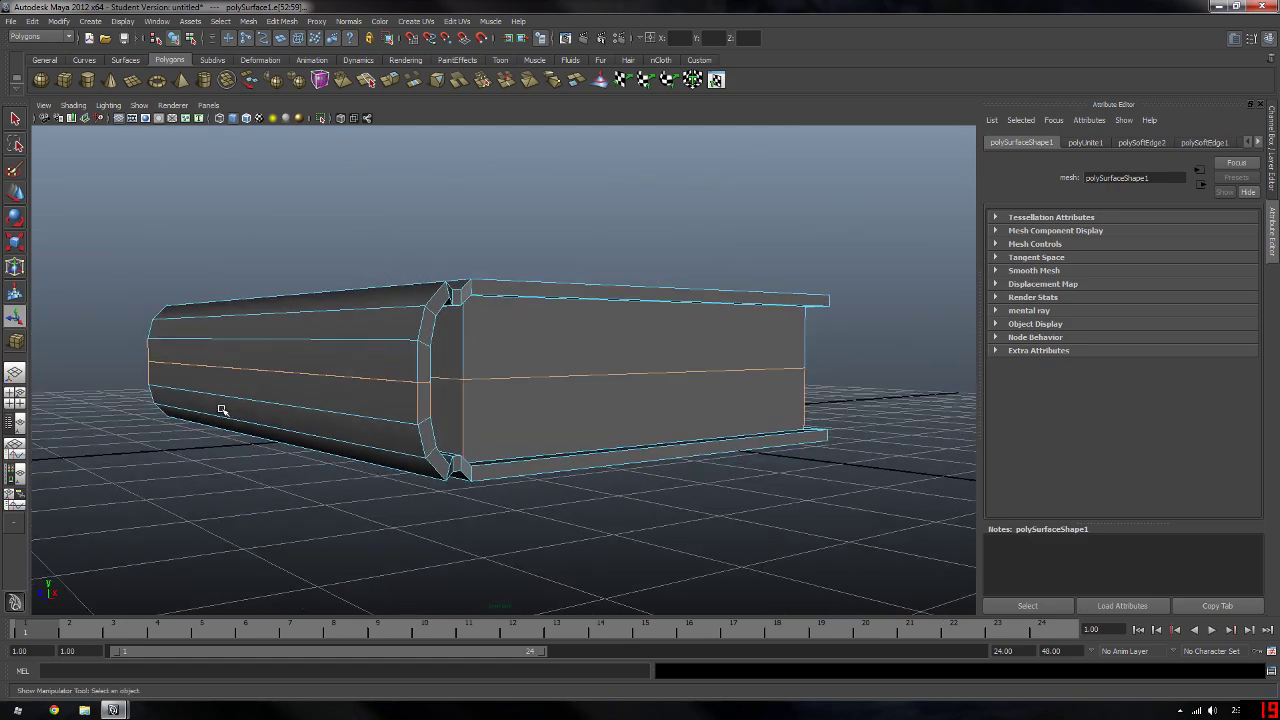
pyautogui.keyDown('alt'); pyautogui.moveTo(226, 410); pyautogui.dragTo(204, 336, button='middle'); pyautogui.keyUp('alt')
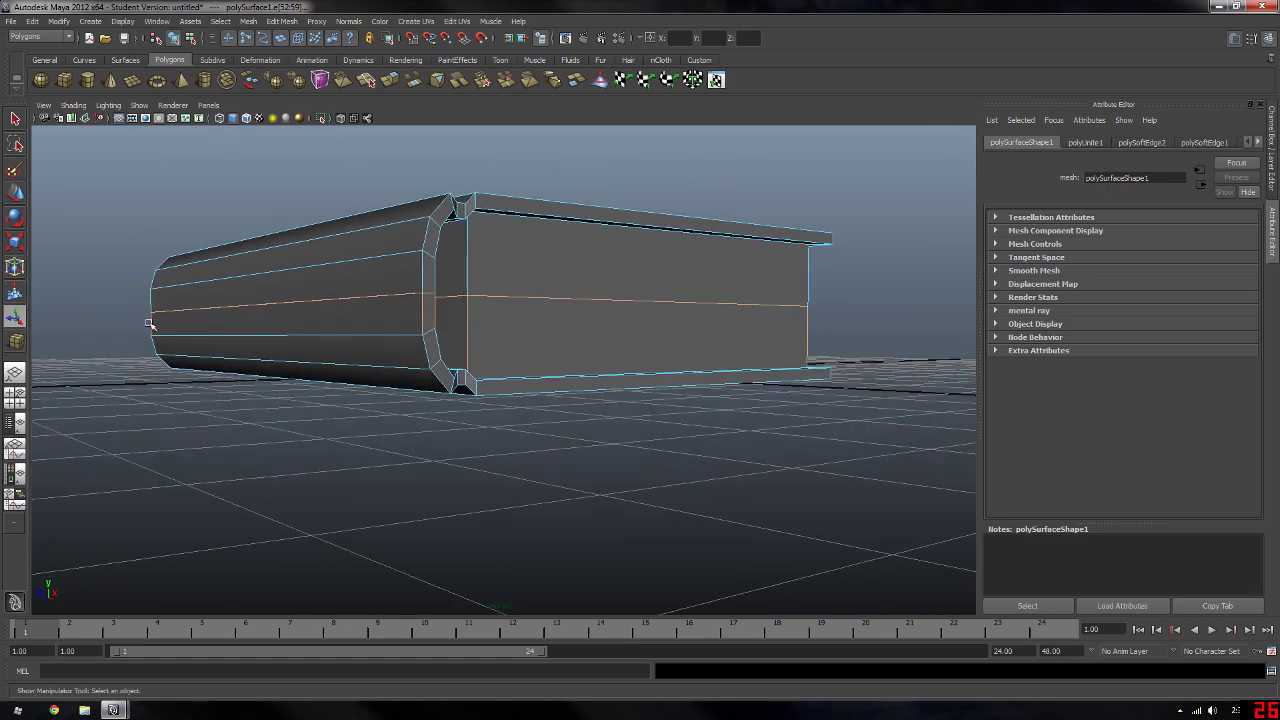
pyautogui.keyDown('alt'); pyautogui.moveTo(148, 323); pyautogui.dragTo(372, 351); pyautogui.keyUp('alt')
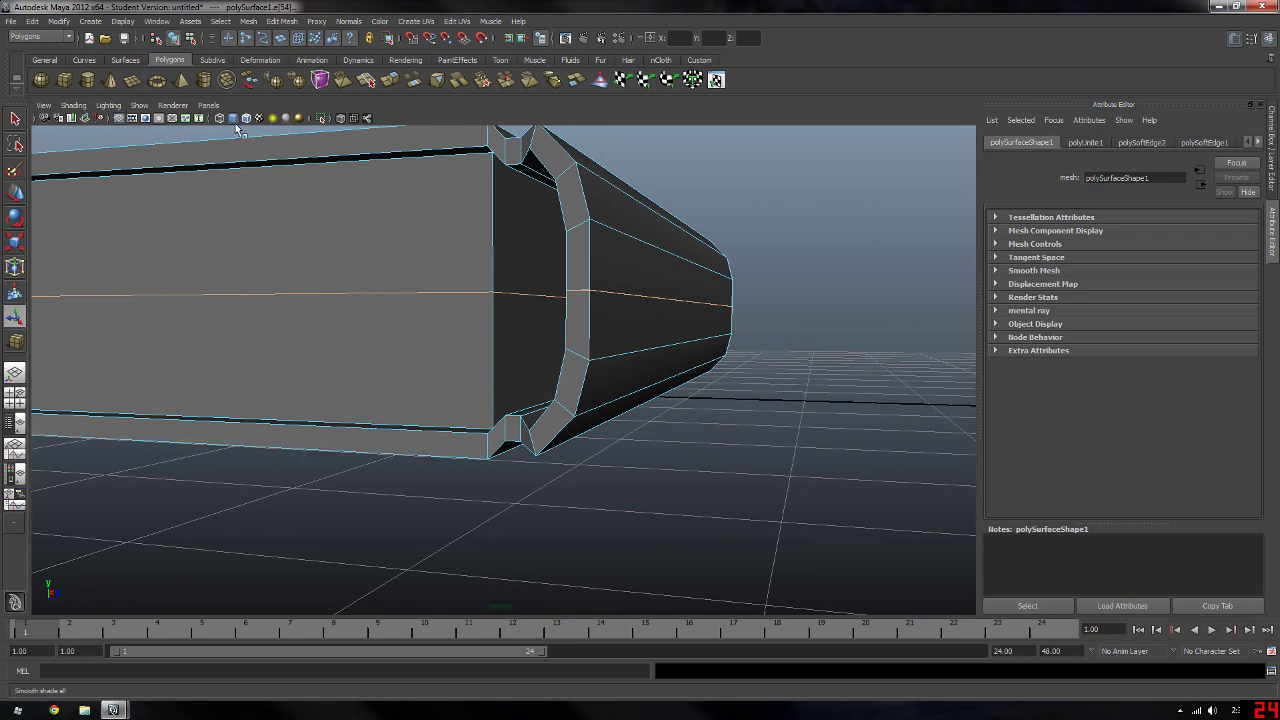
# Step: Switch the view to wireframe and orbit to check the seam selection
pyautogui.click(219, 118)
pyautogui.keyDown('alt'); pyautogui.moveTo(250, 260); pyautogui.dragTo(491, 264); pyautogui.keyUp('alt')
pyautogui.moveTo(415, 309)
pyautogui.keyDown('alt'); pyautogui.mouseDown()
pyautogui.moveTo(461, 381)
pyautogui.moveTo(557, 391)
pyautogui.moveTo(514, 390)
pyautogui.moveTo(520, 417)
pyautogui.mouseUp(); pyautogui.keyUp('alt')
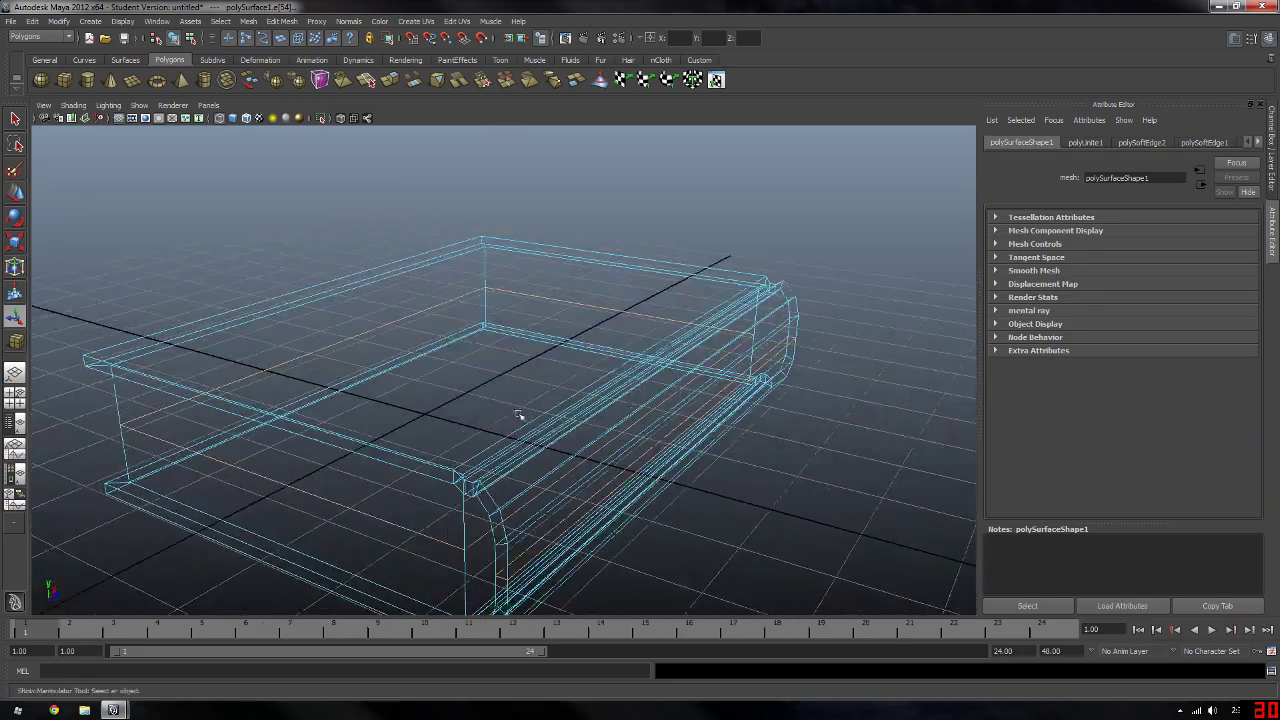
pyautogui.moveTo(606, 407)
pyautogui.keyDown('alt'); pyautogui.mouseDown()
pyautogui.moveTo(599, 378)
pyautogui.moveTo(497, 397)
pyautogui.moveTo(577, 280)
pyautogui.mouseUp(); pyautogui.keyUp('alt')
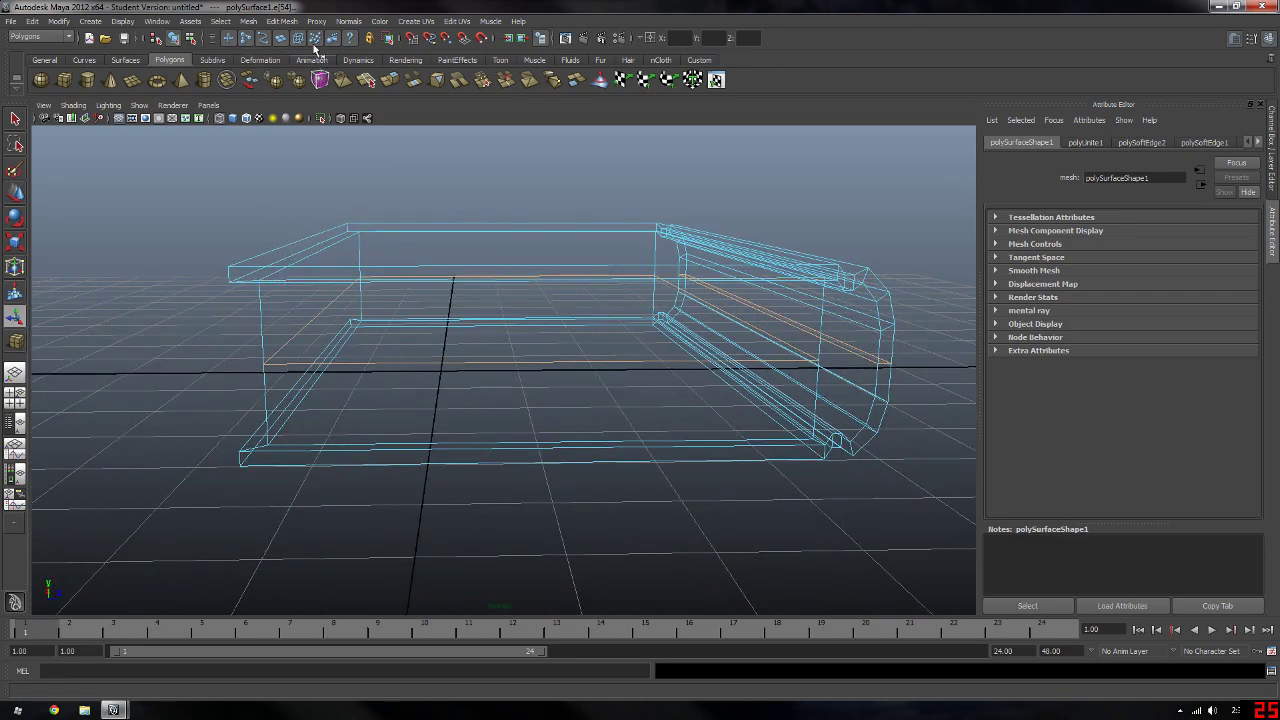
pyautogui.click(281, 21)
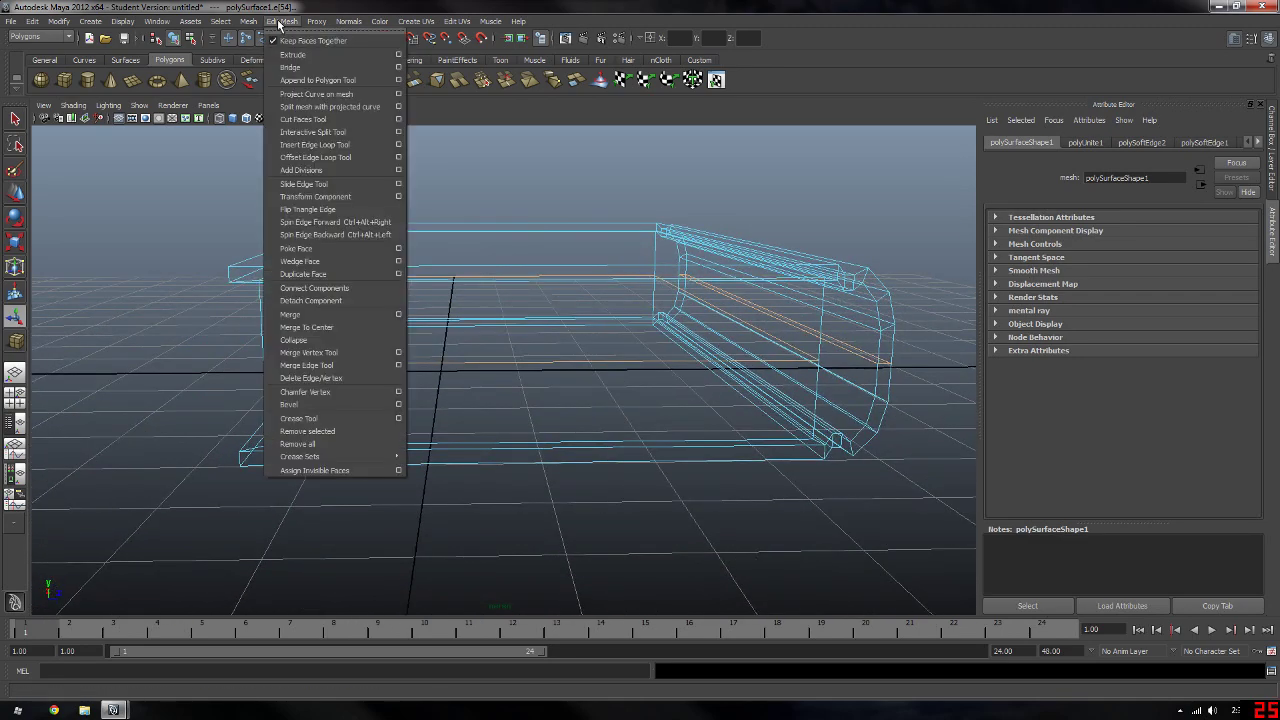
# Step: Merge the selected seam border edges at the default threshold, then deselect them
pyautogui.click(399, 316)
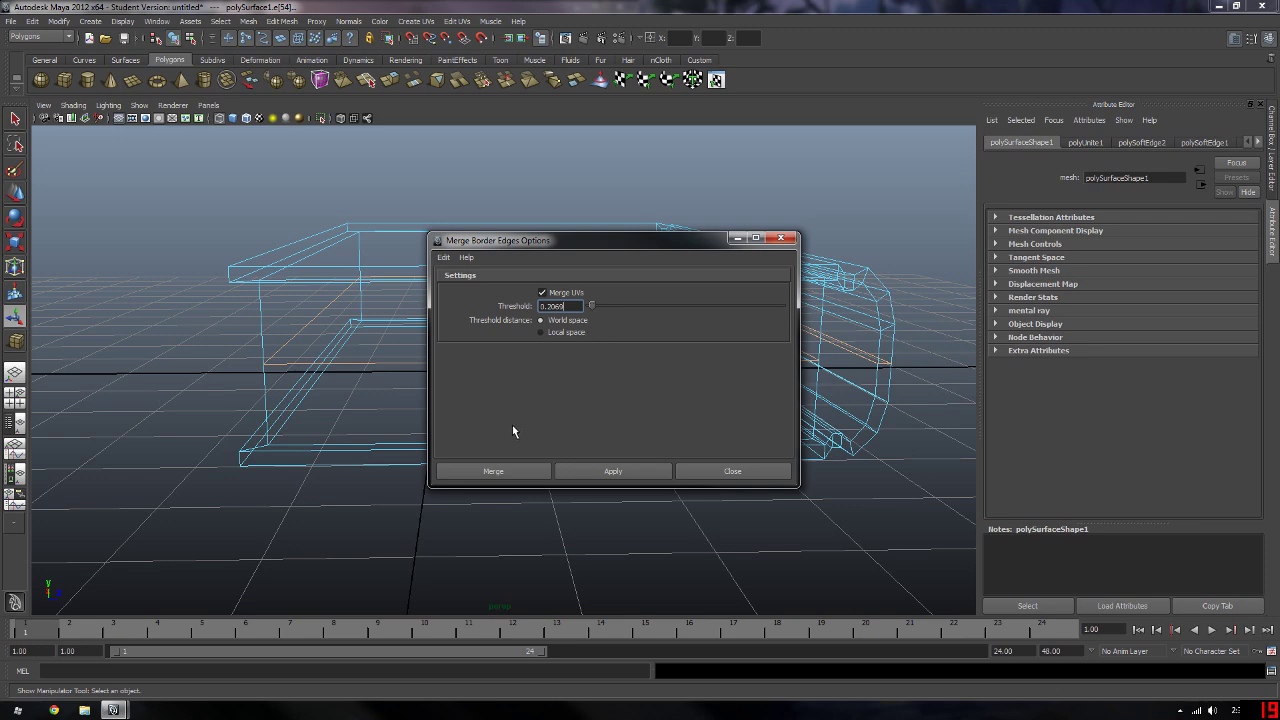
pyautogui.click(510, 473)
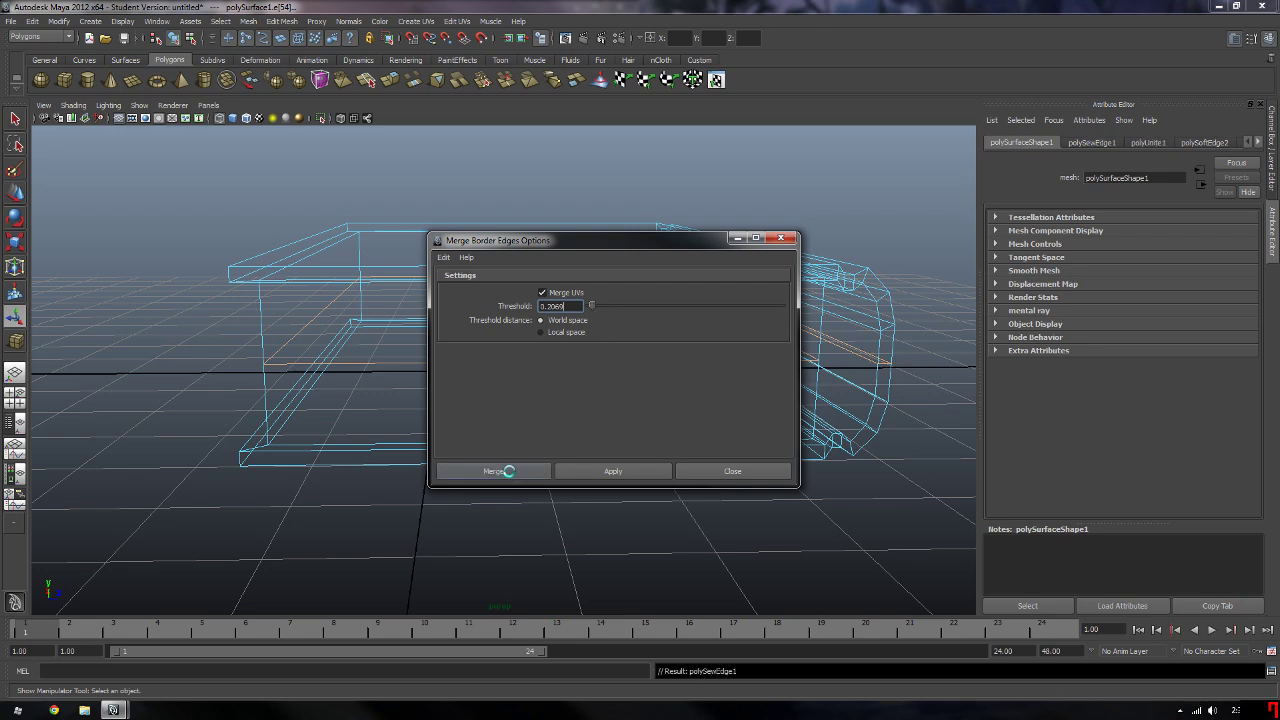
pyautogui.keyDown('alt'); pyautogui.moveTo(557, 376); pyautogui.dragTo(575, 373); pyautogui.keyUp('alt')
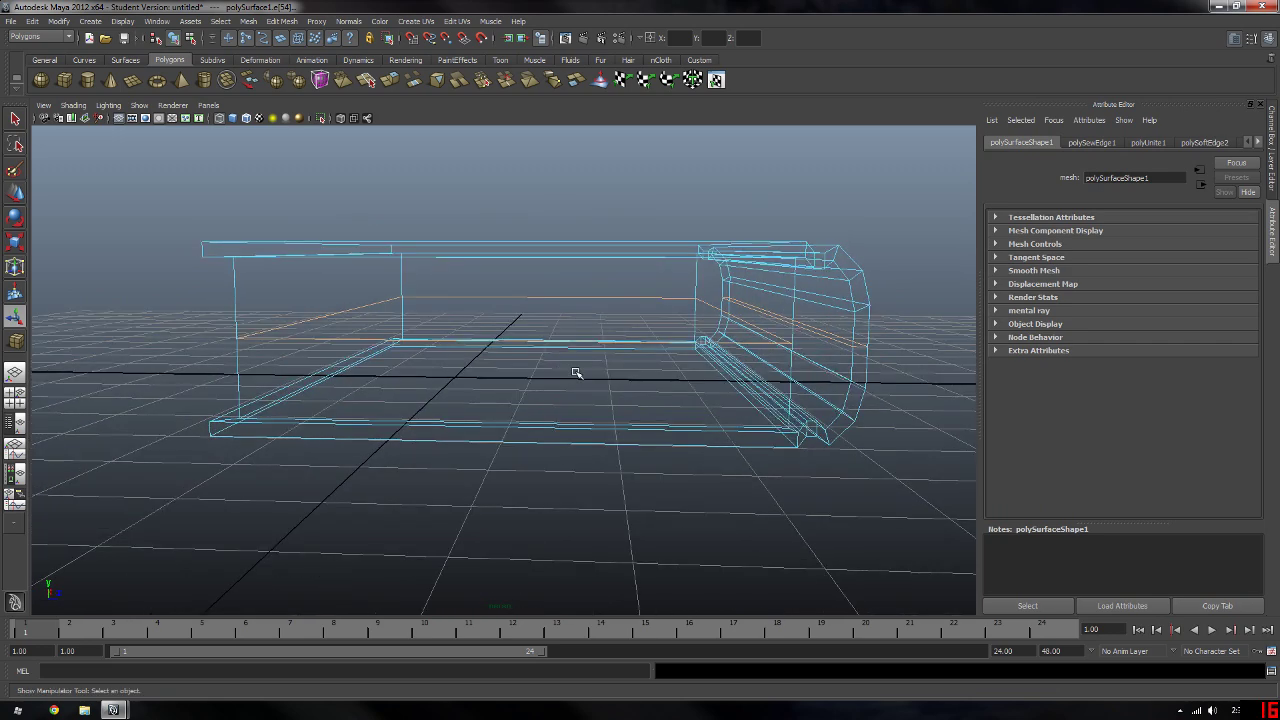
pyautogui.click(575, 373)
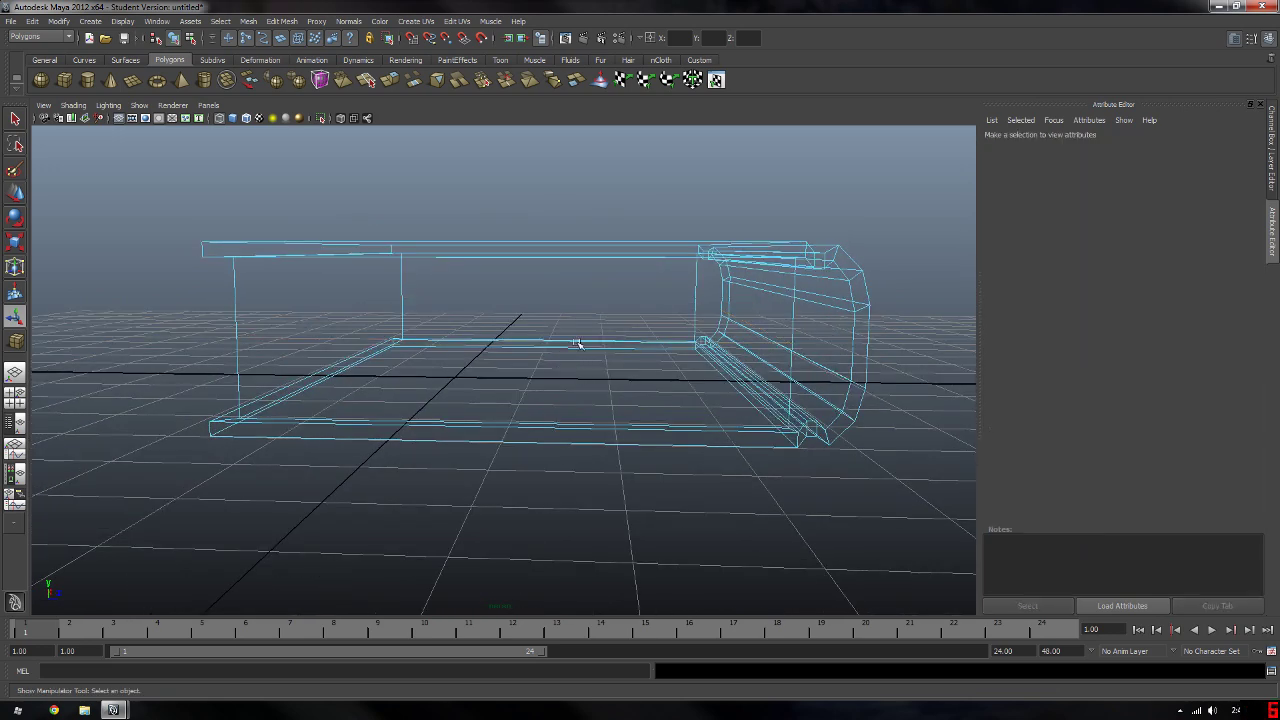
pyautogui.rightClick(794, 298)
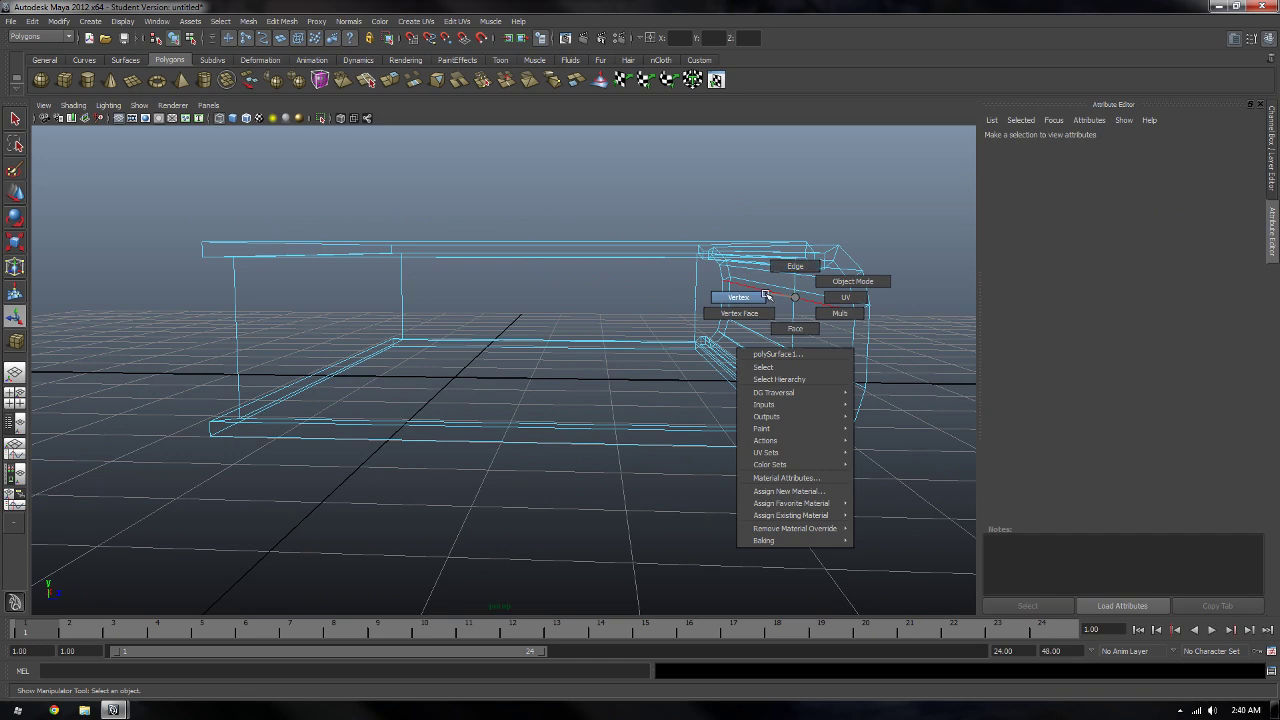
# Step: Switch to vertex selection and clear the seam vertex selection
pyautogui.moveTo(808, 334)
pyautogui.keyDown('alt'); pyautogui.mouseDown()
pyautogui.moveTo(806, 323)
pyautogui.moveTo(892, 315)
pyautogui.moveTo(179, 330)
pyautogui.mouseUp(); pyautogui.keyUp('alt')
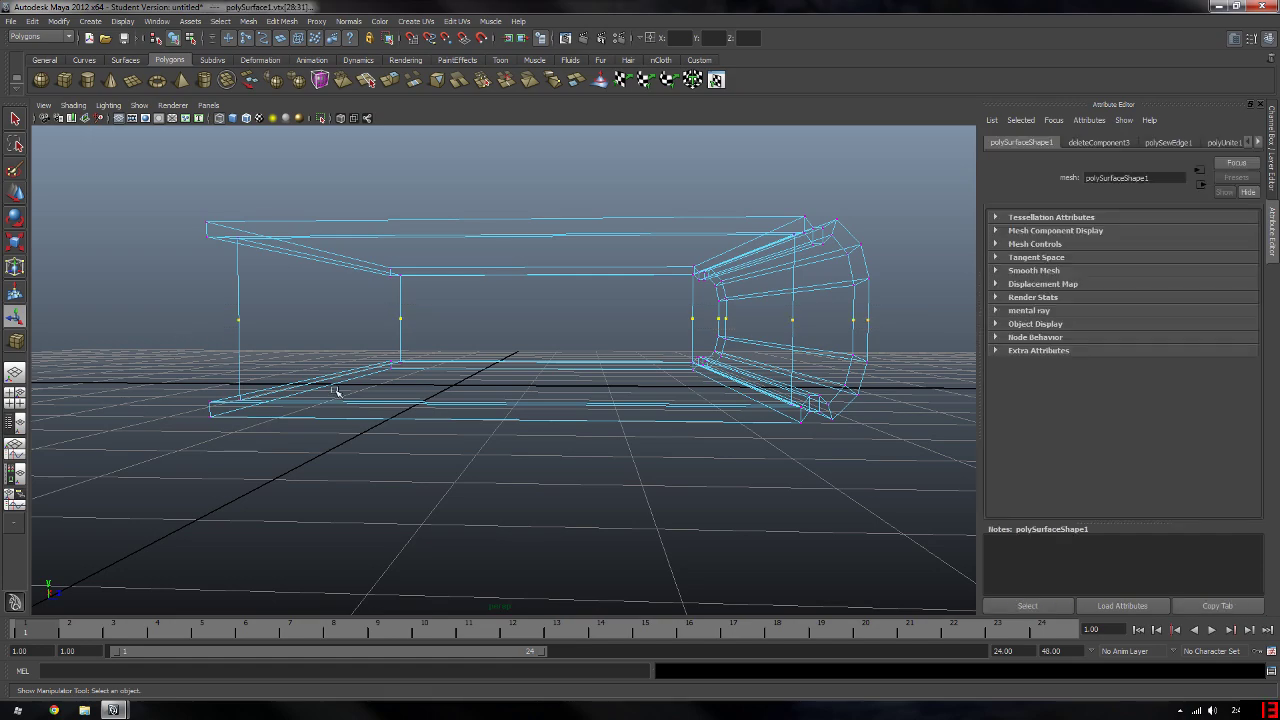
pyautogui.click(337, 391)
pyautogui.keyDown('alt'); pyautogui.moveTo(337, 391); pyautogui.dragTo(425, 392); pyautogui.keyUp('alt')
# Step: Restore smooth shaded display, inspect the finished book, and select the mesh
pyautogui.press('5')
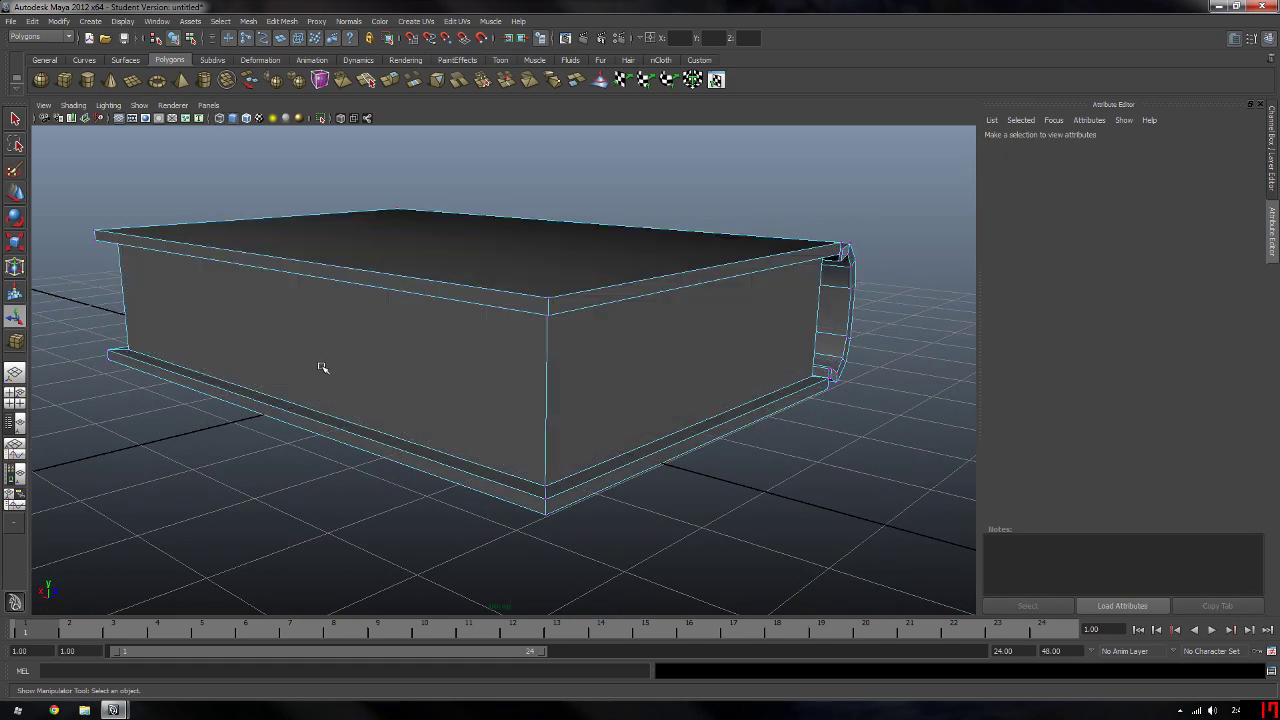
pyautogui.keyDown('alt'); pyautogui.moveTo(321, 368); pyautogui.dragTo(534, 374); pyautogui.keyUp('alt')
pyautogui.scroll(-5, 534, 374)
pyautogui.moveTo(506, 431)
pyautogui.keyDown('alt'); pyautogui.mouseDown()
pyautogui.moveTo(564, 443)
pyautogui.moveTo(497, 443)
pyautogui.mouseUp(); pyautogui.keyUp('alt')
pyautogui.moveTo(523, 440); pyautogui.dragTo(543, 443, button='right')
pyautogui.keyDown('alt'); pyautogui.moveTo(543, 443); pyautogui.dragTo(631, 380); pyautogui.keyUp('alt')
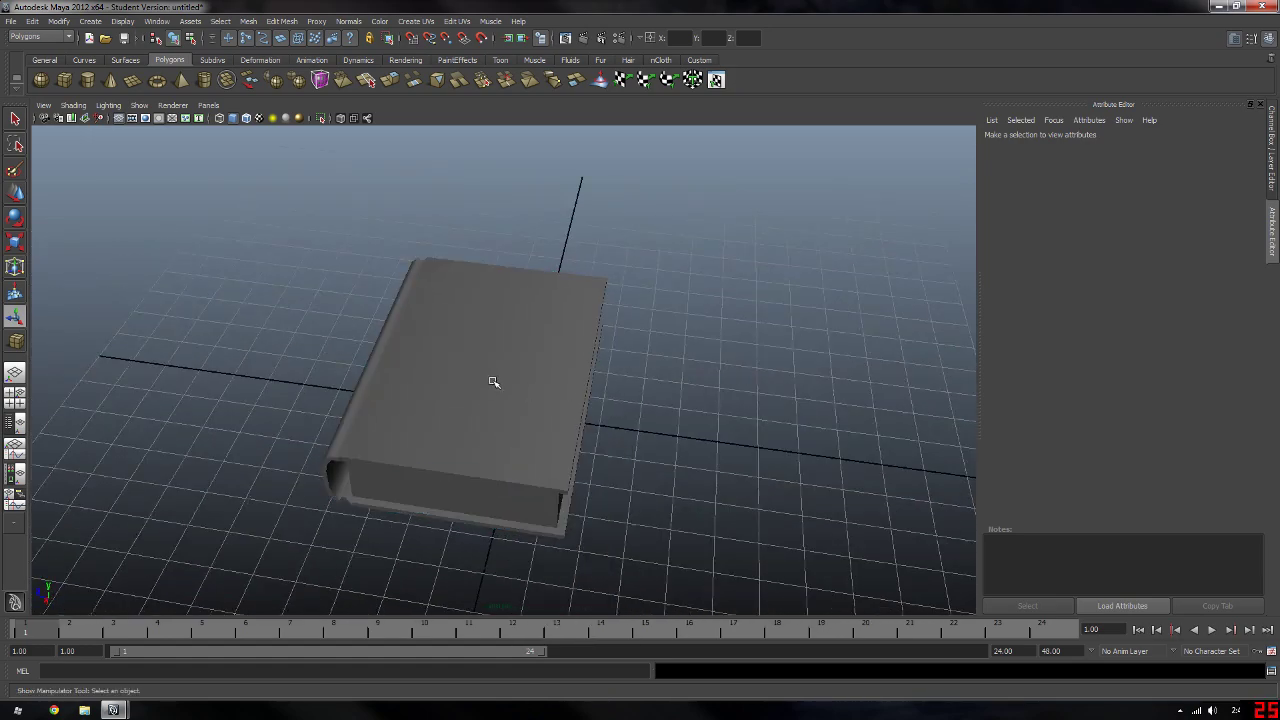
pyautogui.moveTo(493, 382)
pyautogui.keyDown('alt'); pyautogui.mouseDown()
pyautogui.moveTo(540, 380)
pyautogui.moveTo(520, 294)
pyautogui.moveTo(600, 314)
pyautogui.moveTo(689, 286)
pyautogui.moveTo(489, 289)
pyautogui.mouseUp(); pyautogui.keyUp('alt')
pyautogui.click(563, 303)
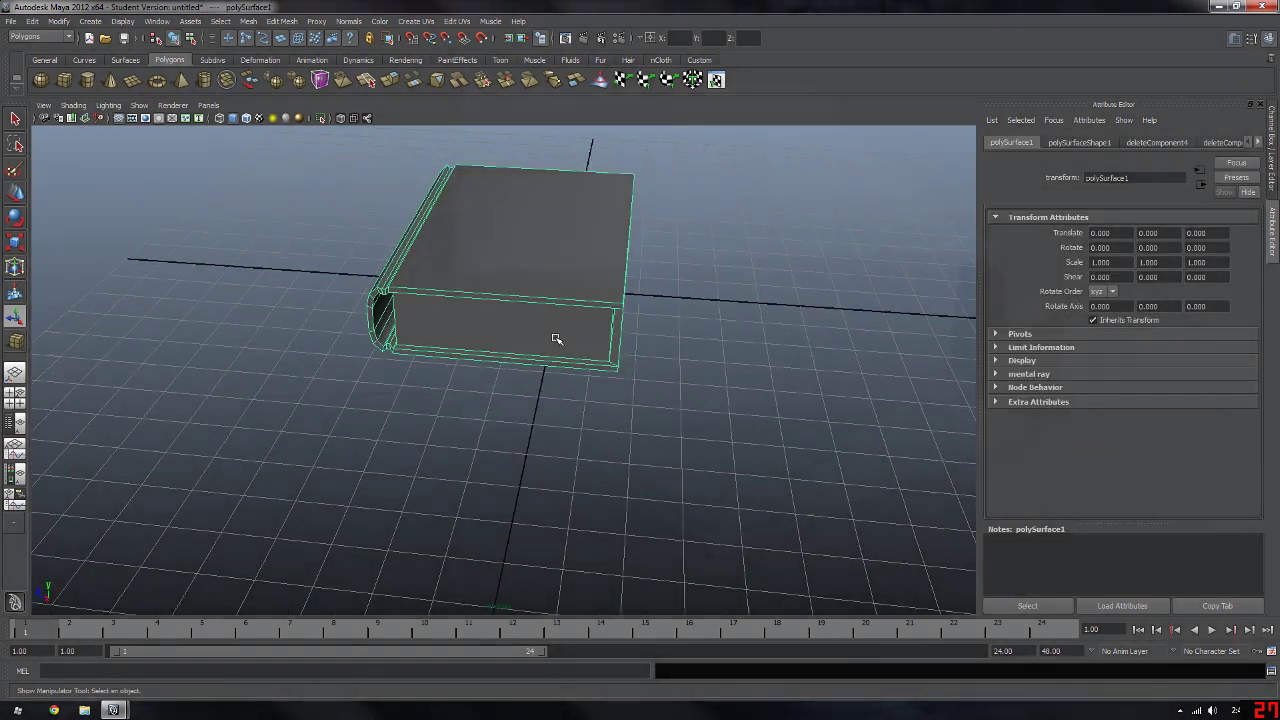